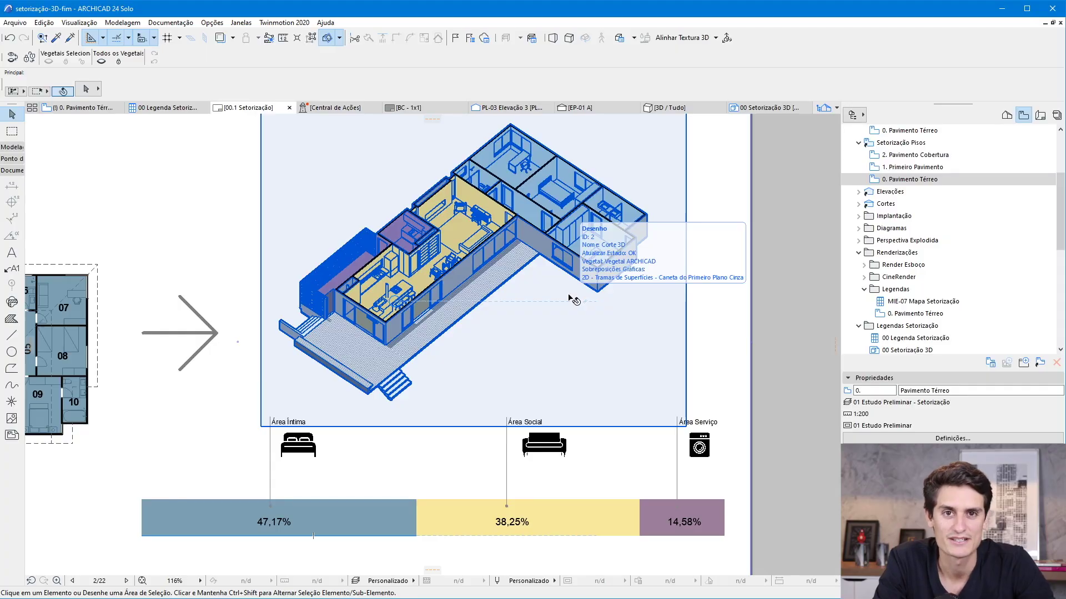
# Step: Deselect the 3D sectorization drawing to return to the 0. Pavimento Térreo floor plan
pyautogui.press('Escape')
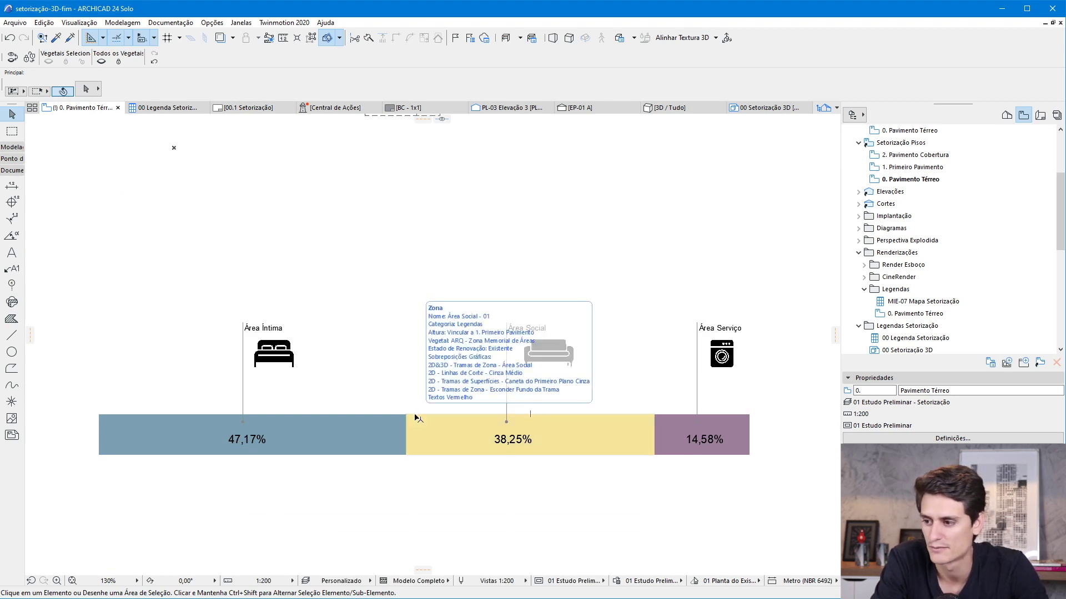
pyautogui.click(395, 428)
pyautogui.click(441, 427)
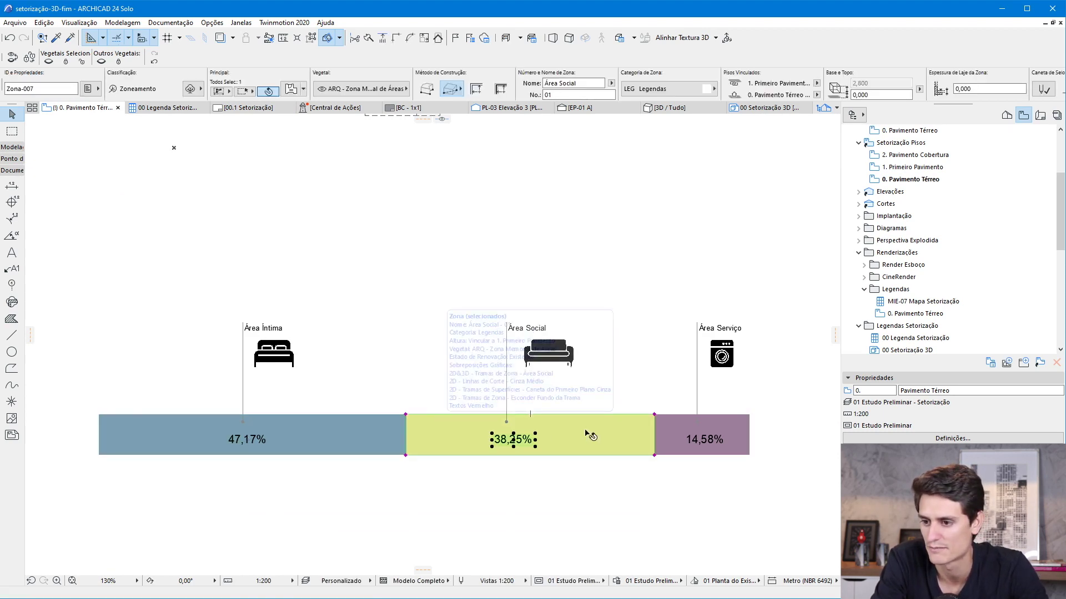
pyautogui.click(672, 436)
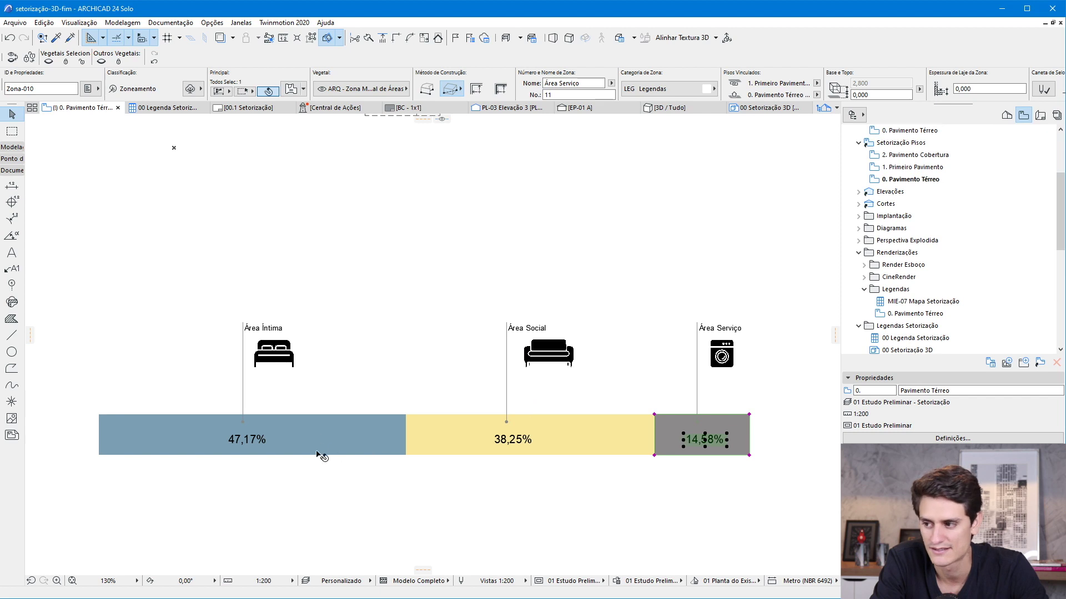
pyautogui.click(242, 347)
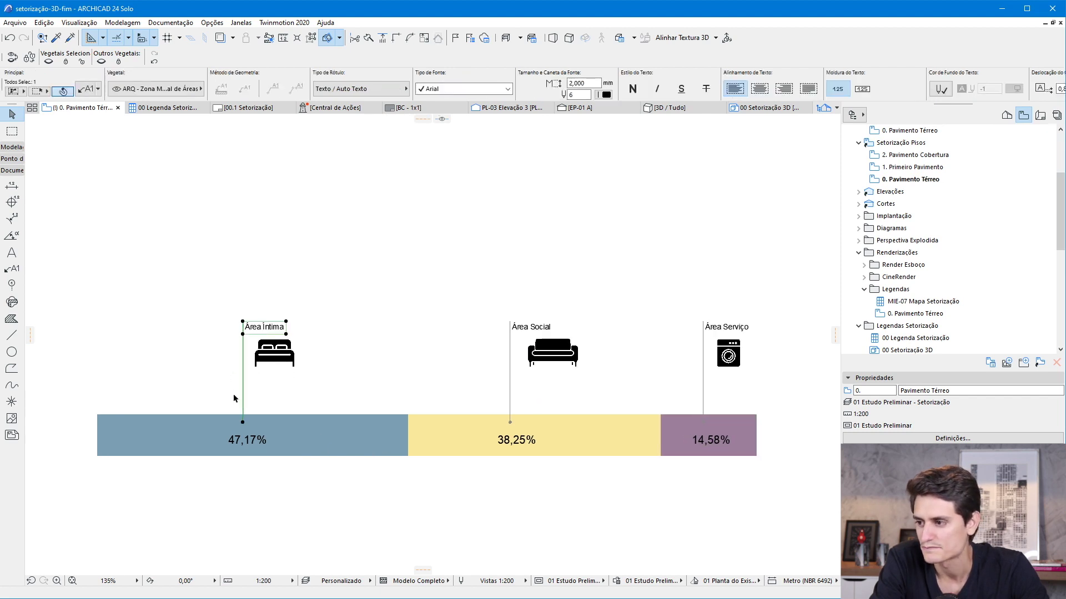
pyautogui.scroll(3, 239, 350)
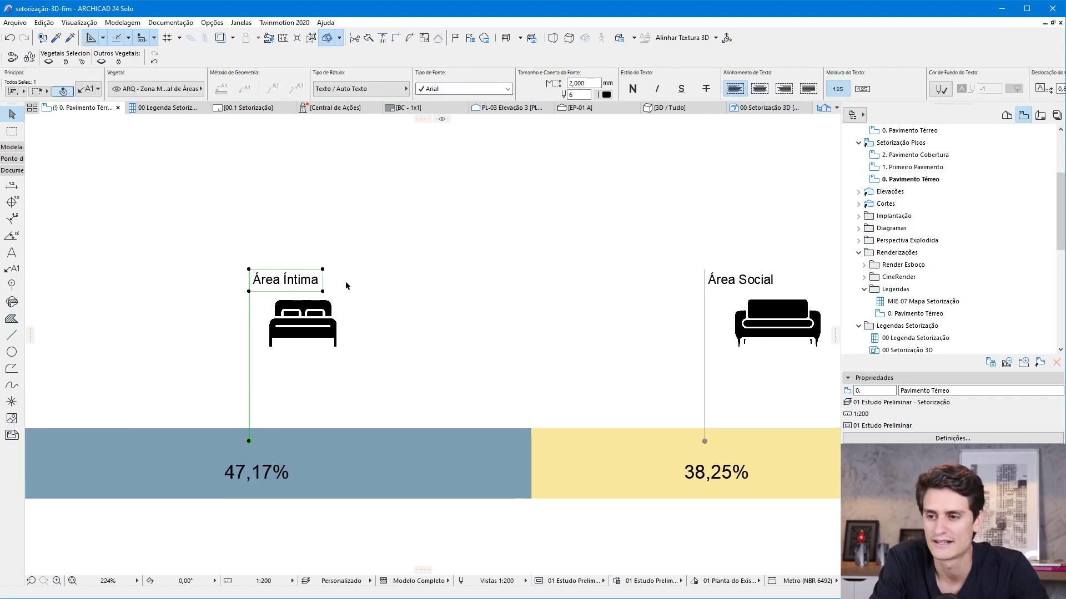
pyautogui.scroll(-3, 718, 358)
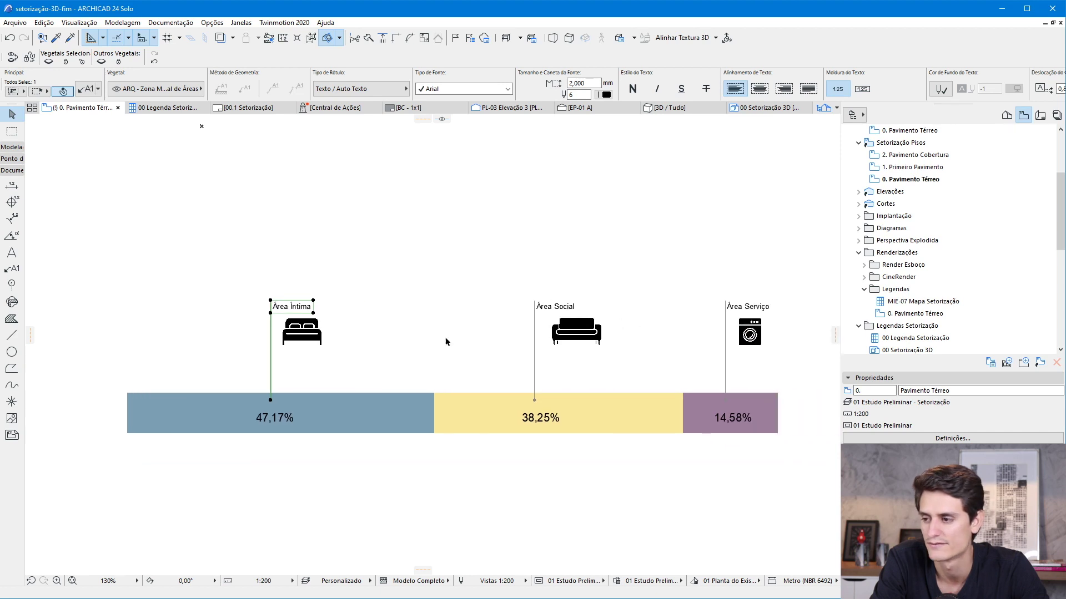
pyautogui.scroll(3, 349, 351)
pyautogui.scroll(5, 237, 303)
pyautogui.click(330, 370)
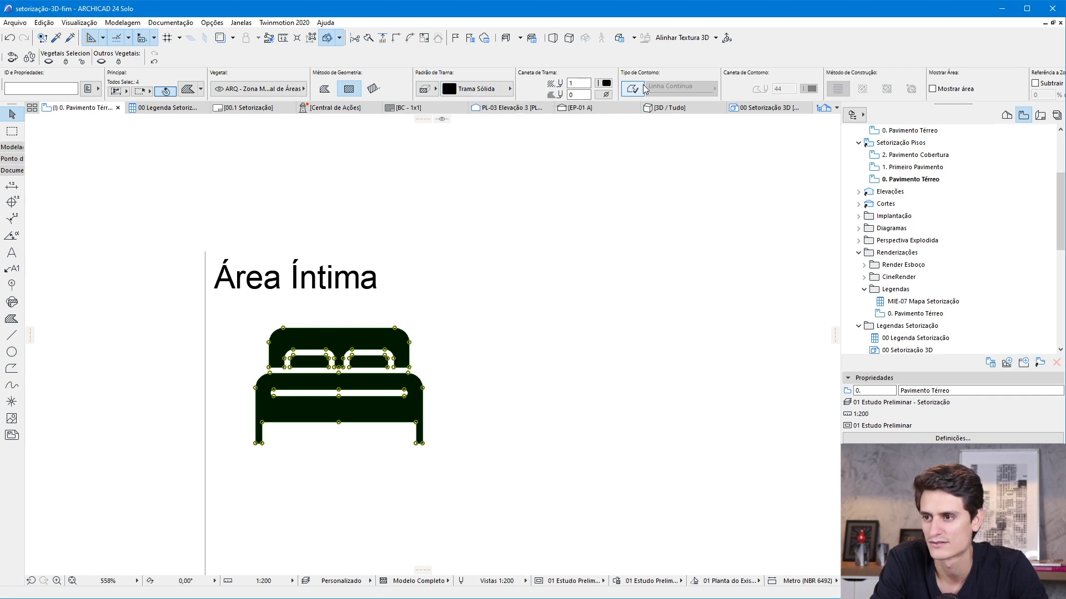
pyautogui.click(458, 362)
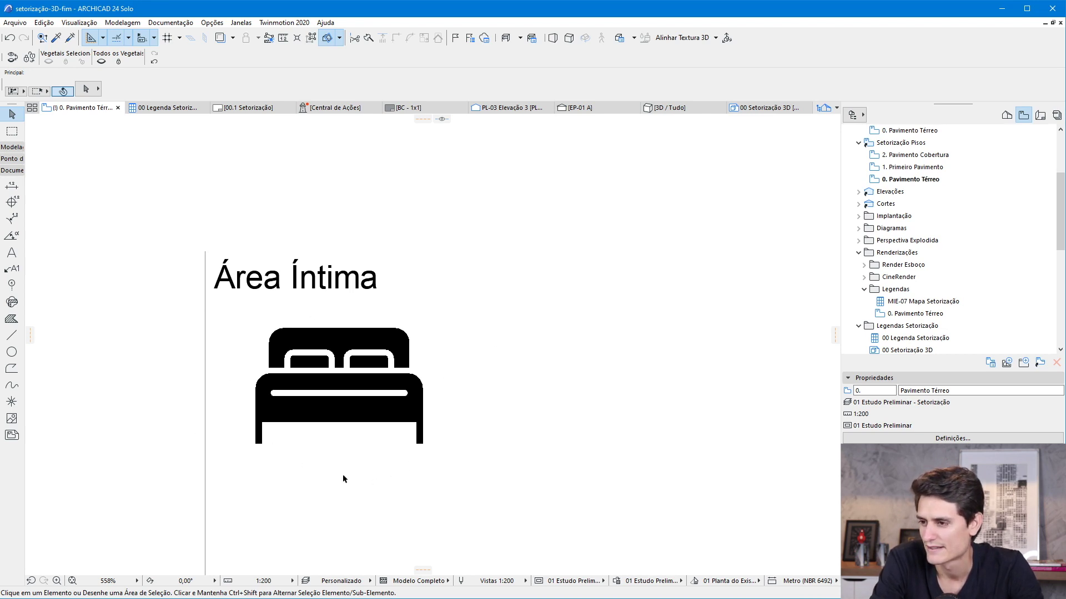
pyautogui.click(275, 417)
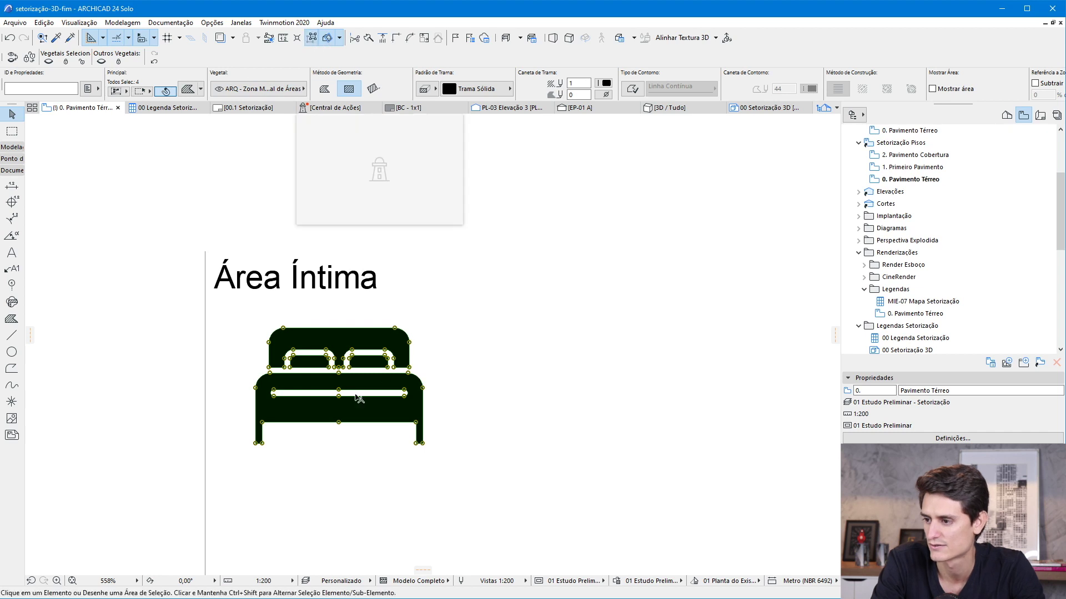
pyautogui.press('Escape')
pyautogui.click(326, 409)
pyautogui.click(323, 358)
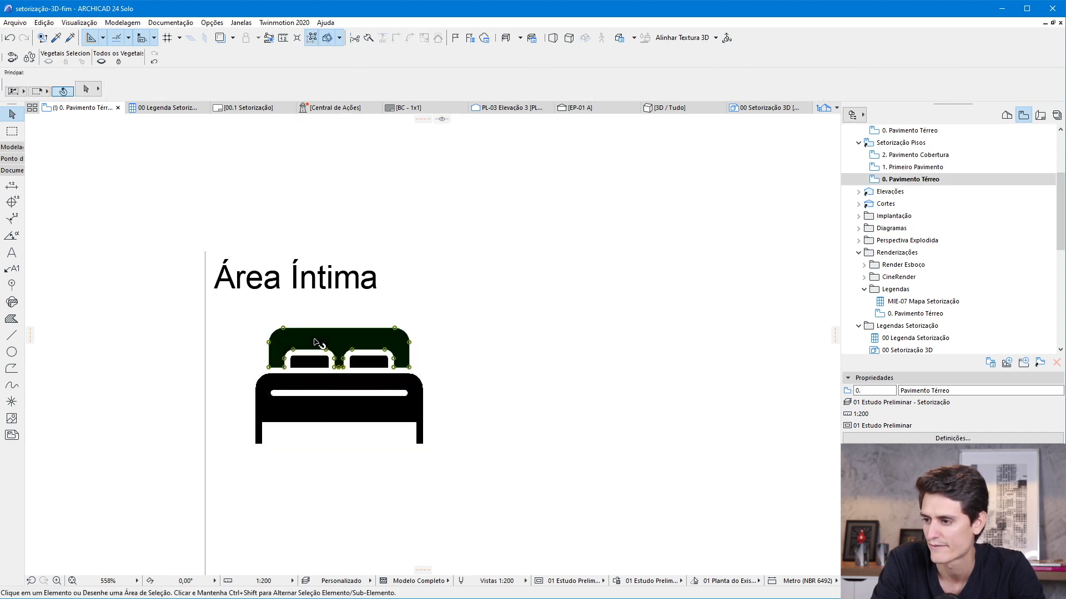
pyautogui.press('Escape')
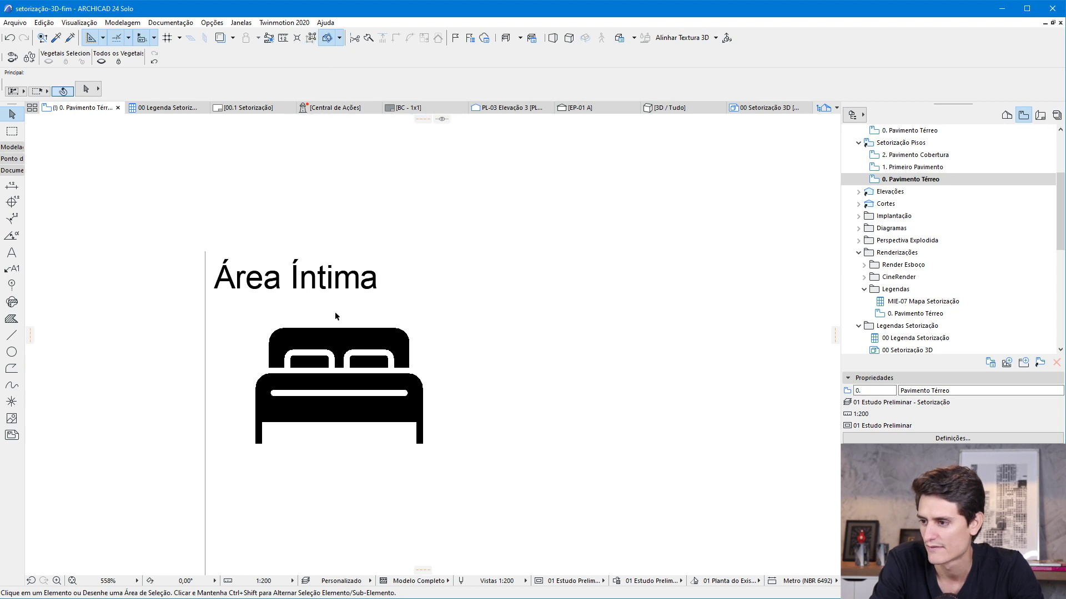
pyautogui.click(335, 353)
pyautogui.scroll(-3, 141, 302)
pyautogui.click(358, 425)
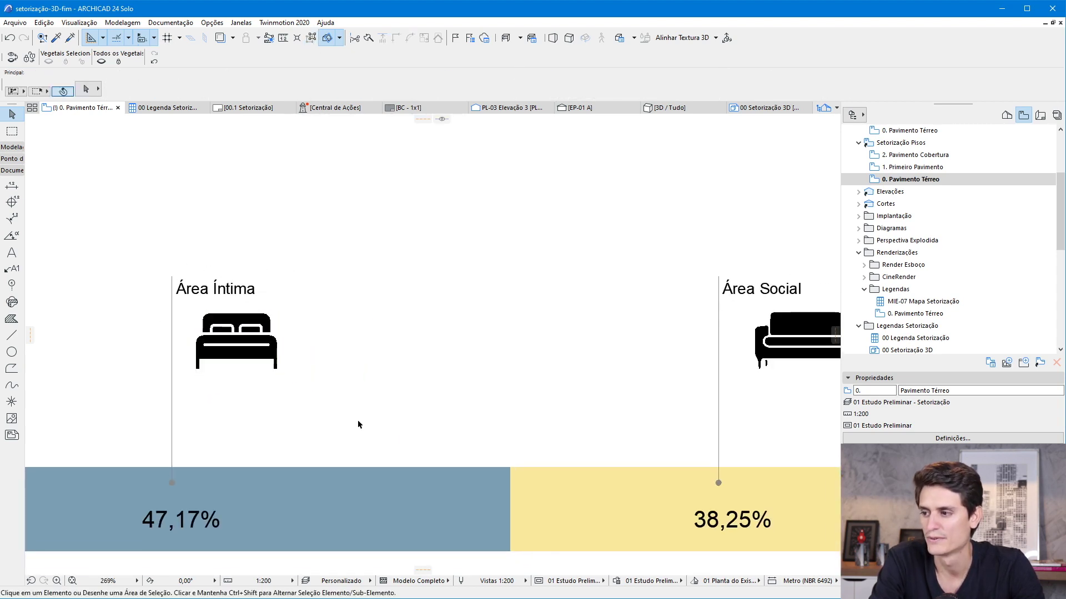
pyautogui.scroll(3, 291, 390)
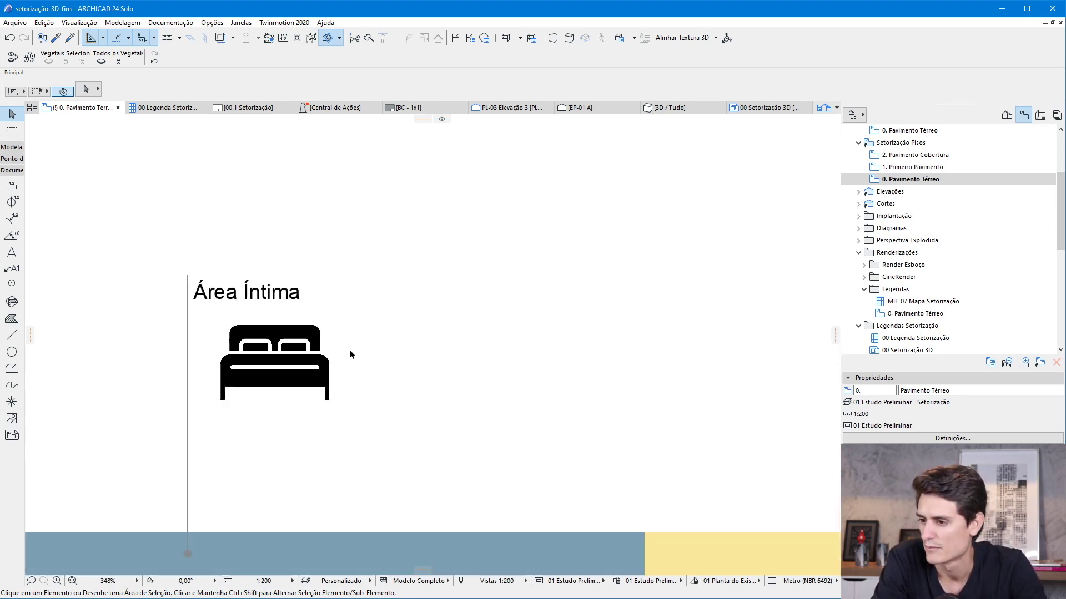
pyautogui.scroll(-5, 352, 351)
pyautogui.moveTo(586, 367); pyautogui.dragTo(430, 354, button='middle')
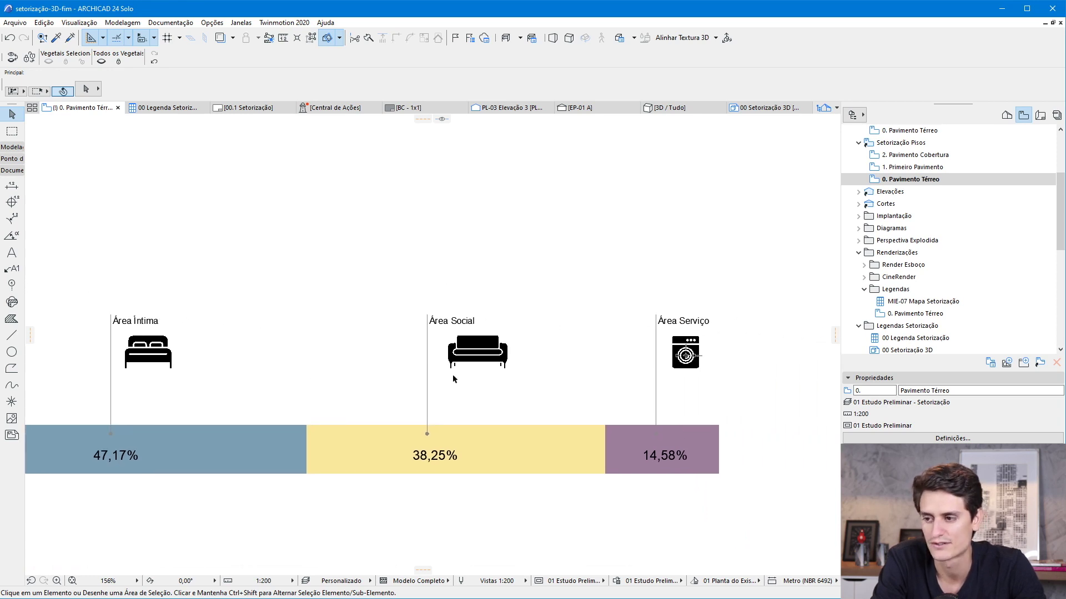
pyautogui.scroll(3, 529, 337)
pyautogui.scroll(2, 409, 364)
pyautogui.click(409, 364)
pyautogui.click(677, 333)
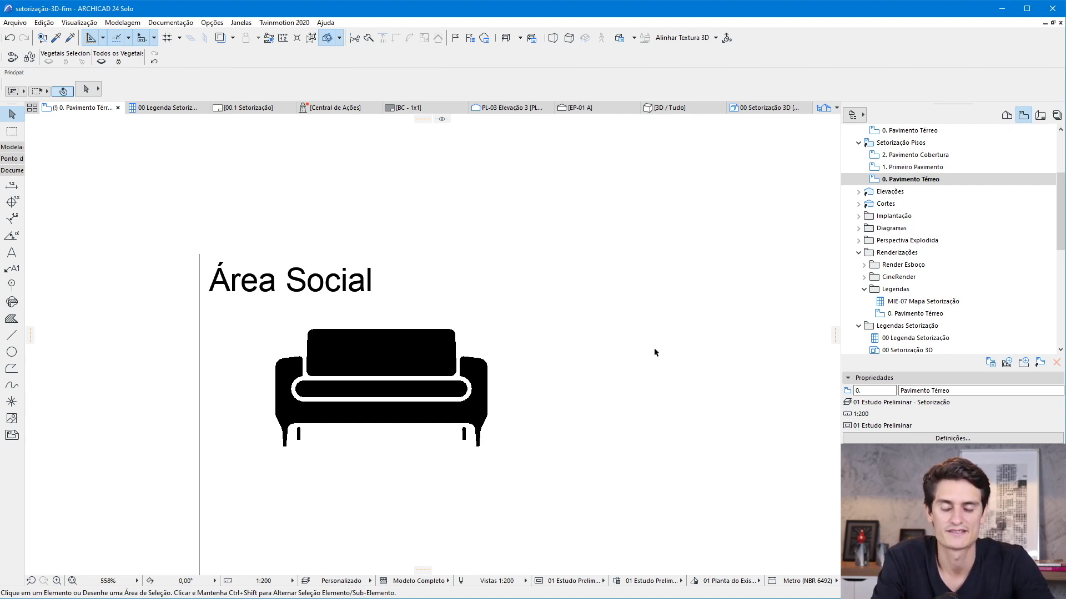
pyautogui.scroll(-2, 654, 348)
pyautogui.scroll(-2, 591, 325)
pyautogui.scroll(-1, 592, 325)
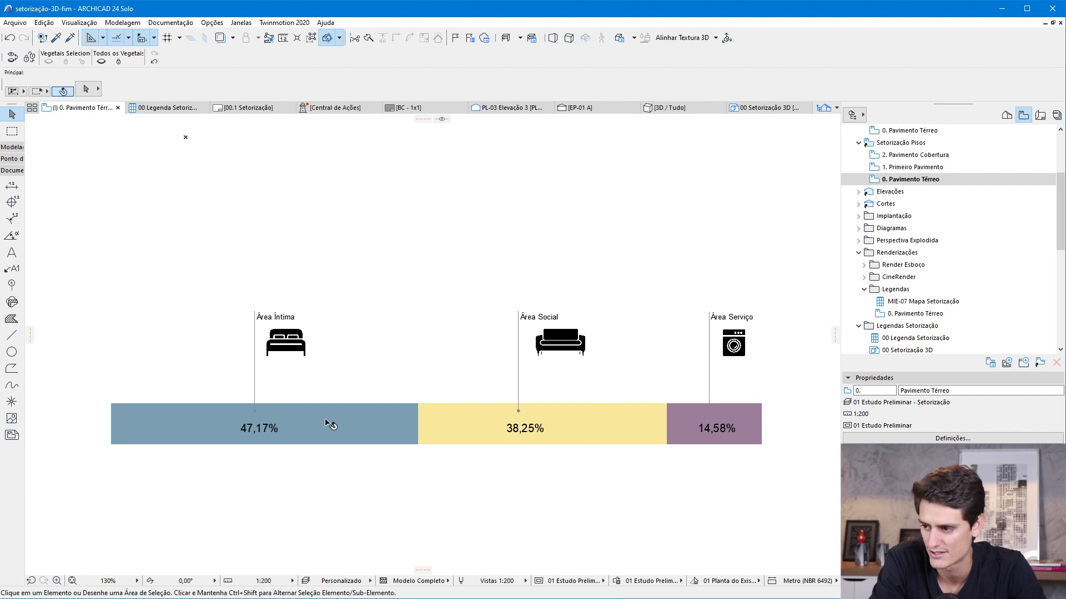
# Step: Inspect the Área Social and Área Serviço zones, then view the 00 Legenda Setorização schedule
pyautogui.click(468, 427)
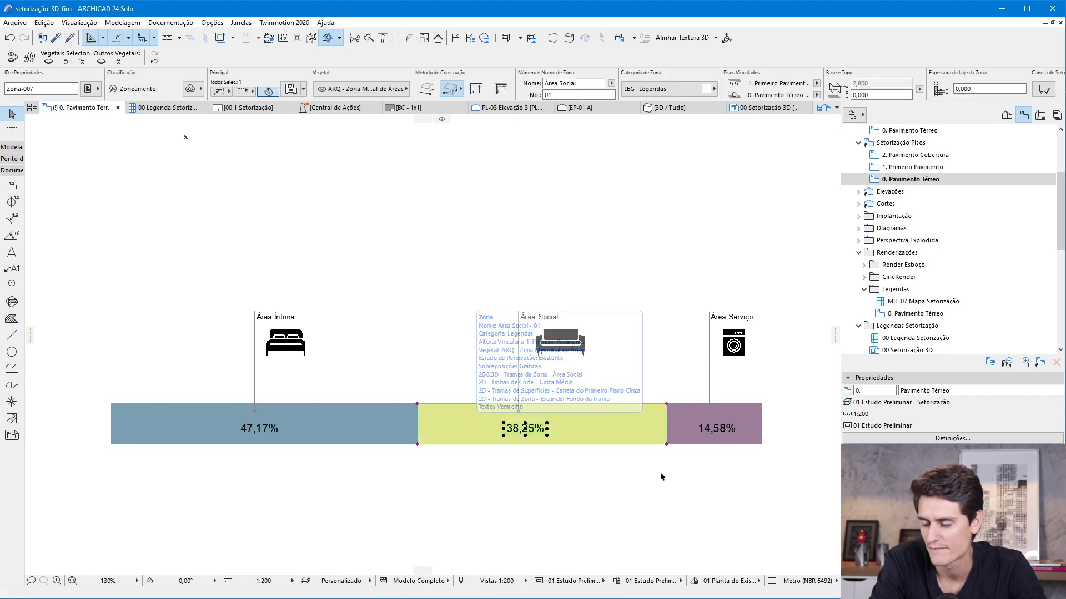
pyautogui.click(691, 414)
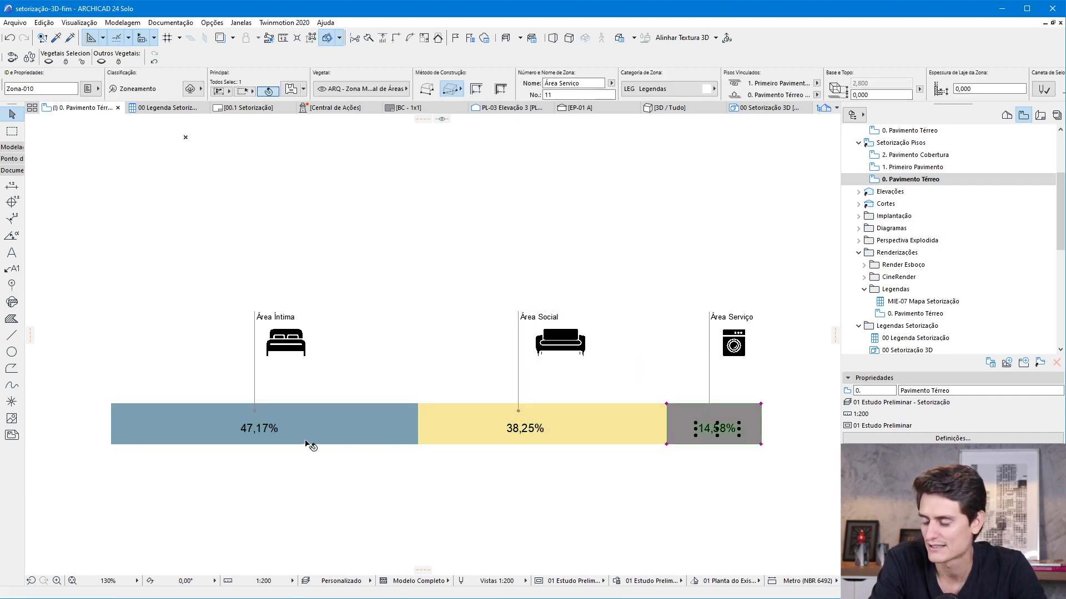
pyautogui.click(139, 398)
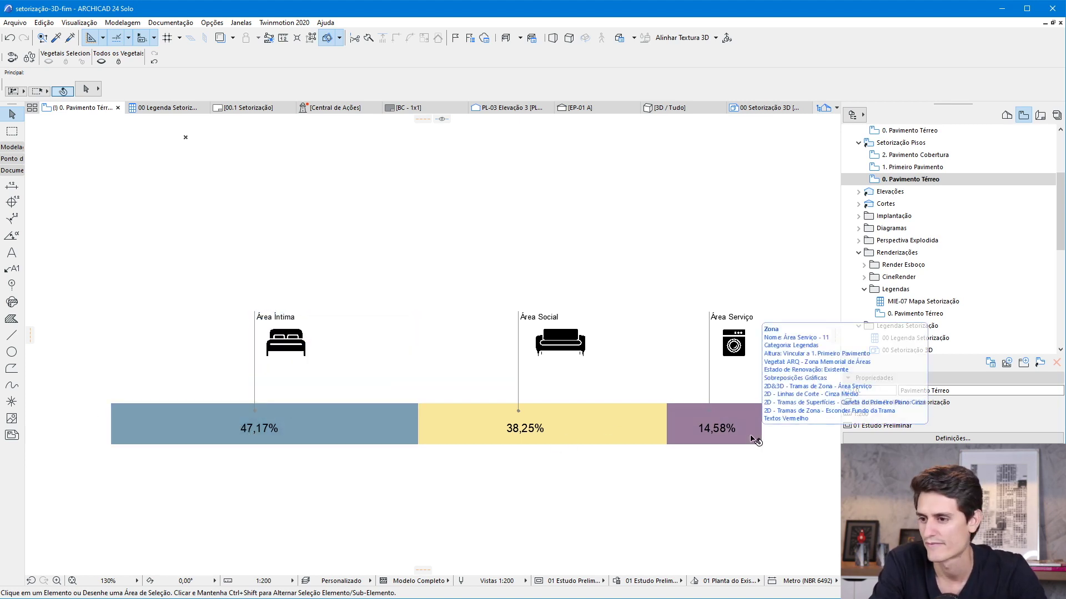
pyautogui.scroll(-5, 749, 435)
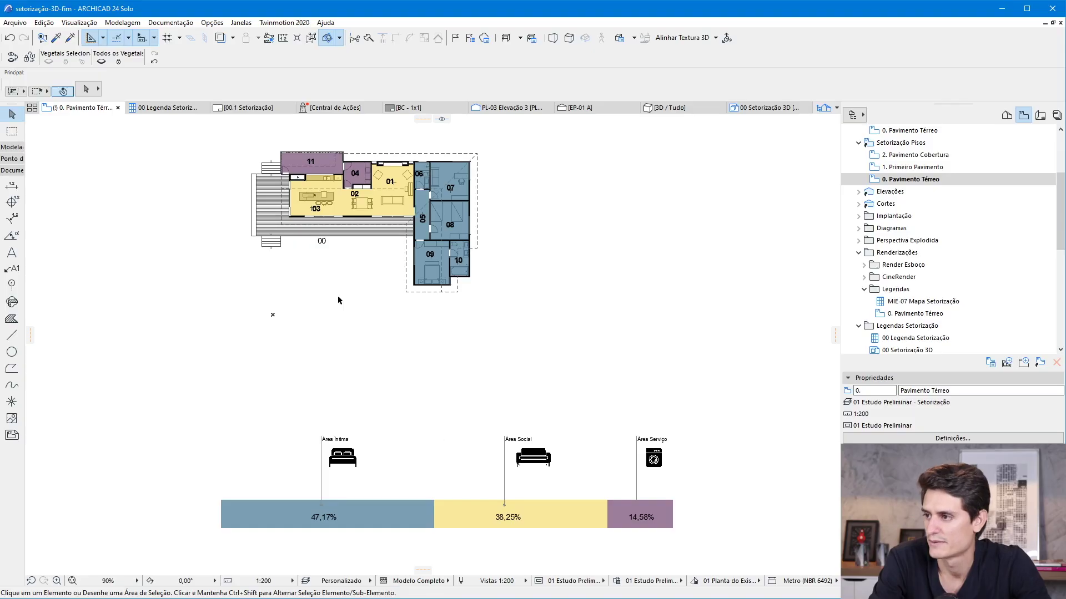
pyautogui.click(166, 107)
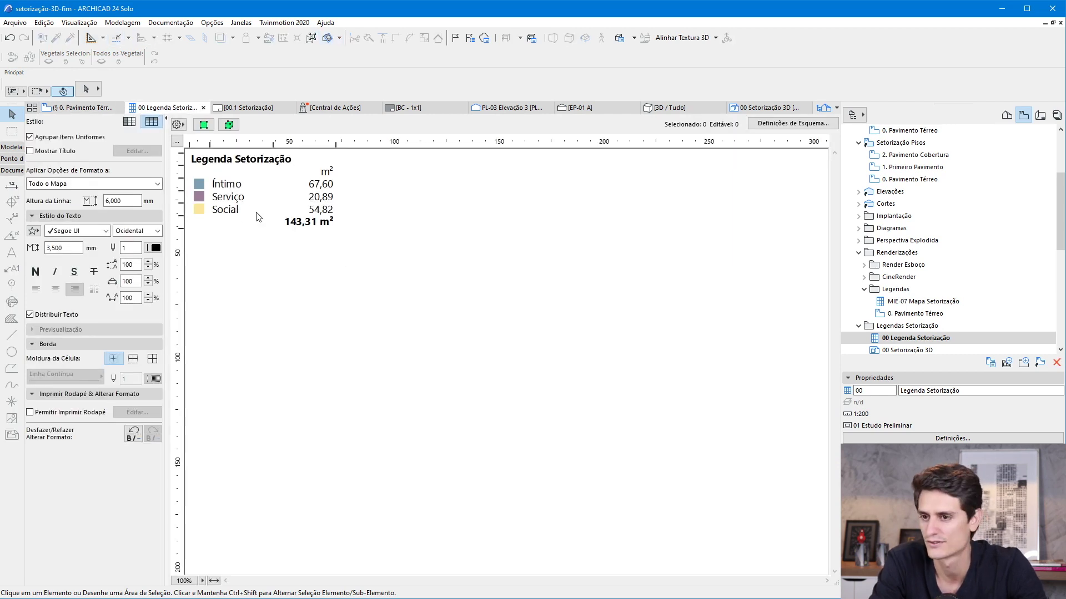
# Step: Check the schedule's Categoria de Zonas Relacionadas criterion, then go back to 0. Pavimento Térreo
pyautogui.click(792, 124)
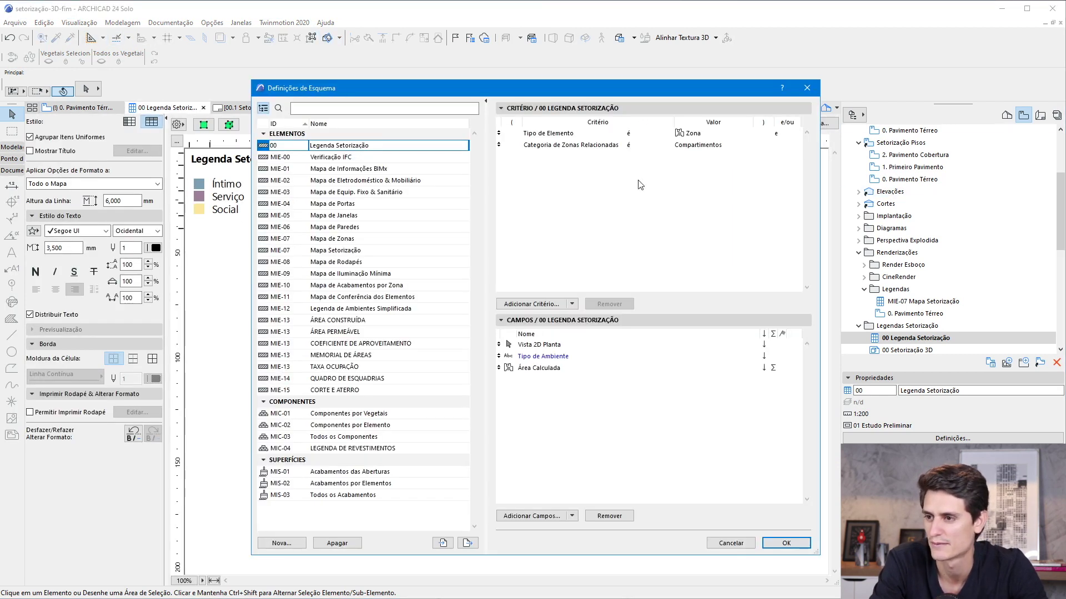
pyautogui.click(605, 145)
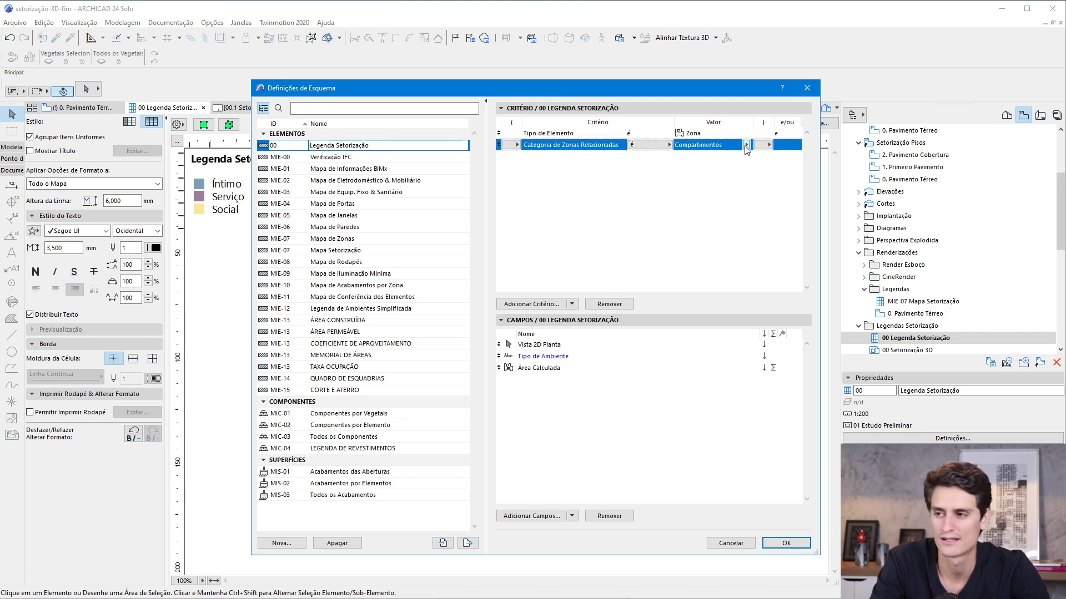
pyautogui.press('Return')
pyautogui.click(82, 107)
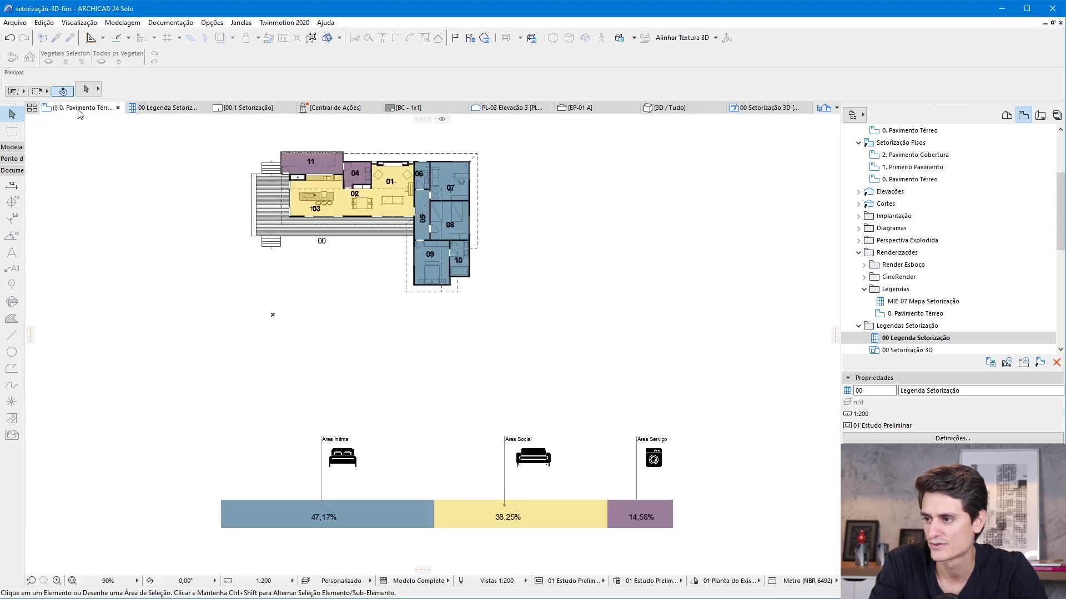
# Step: Open the Zone Categories settings and browse the existing category list
pyautogui.click(210, 22)
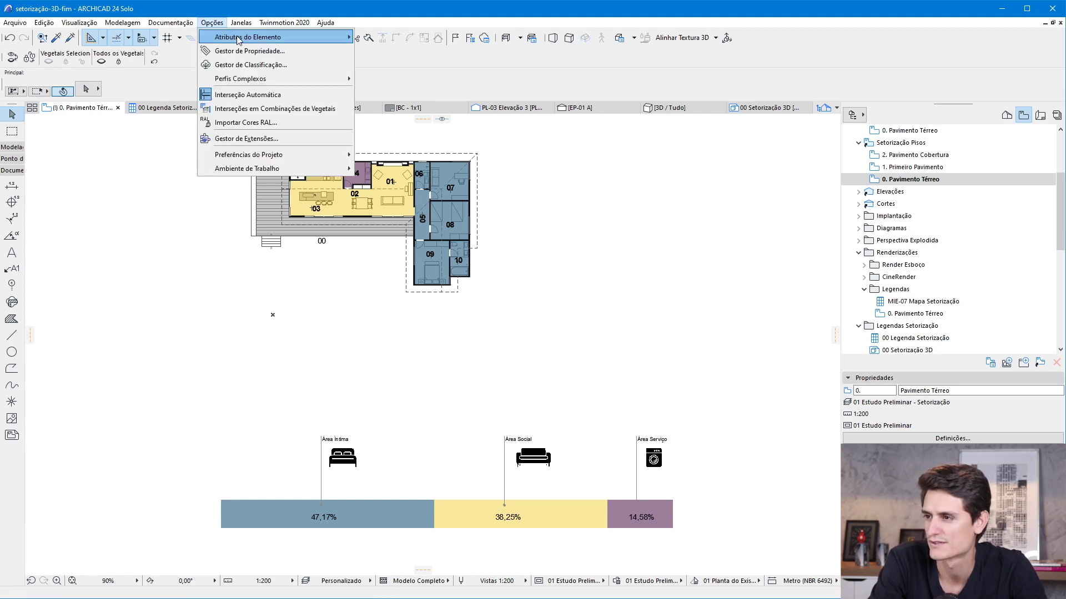
pyautogui.moveTo(247, 37)
pyautogui.click(440, 141)
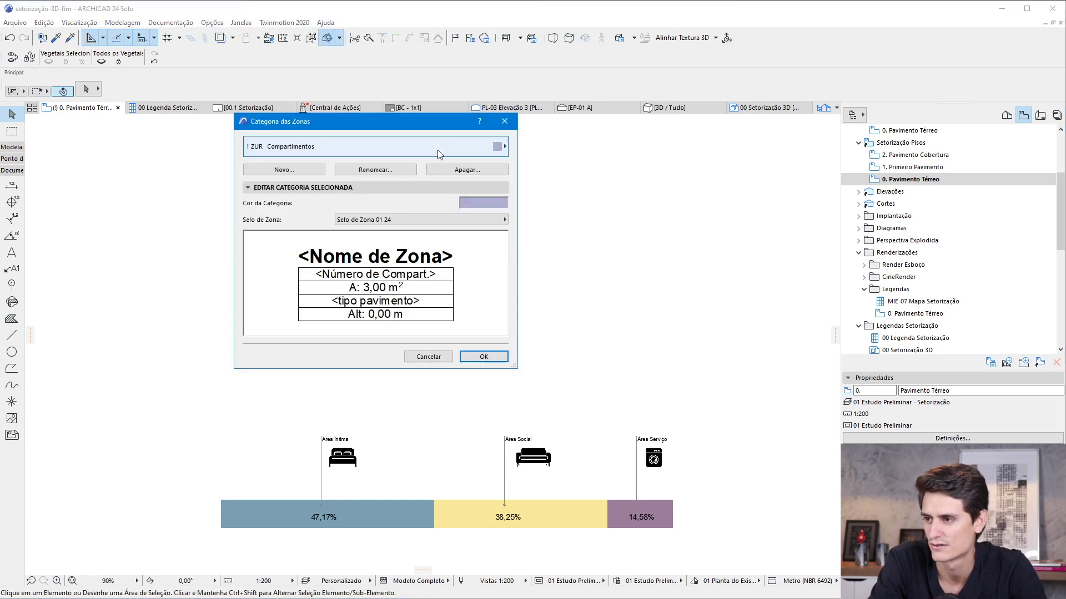
pyautogui.click(579, 178)
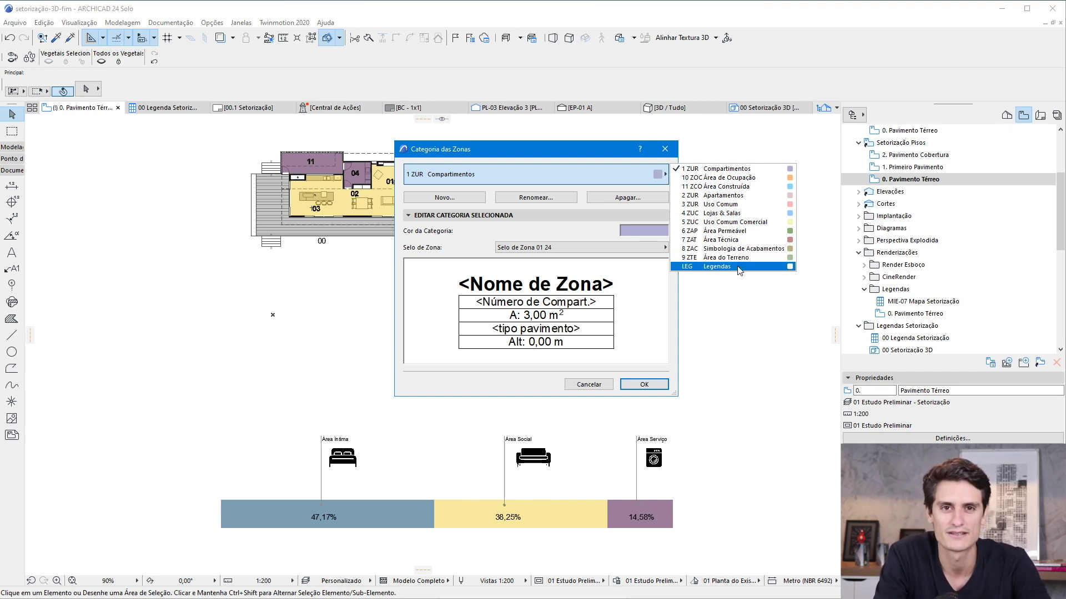
pyautogui.click(545, 142)
# Step: Add a new zone category with code 00 and name LEGENDA ÁREA
pyautogui.click(465, 178)
pyautogui.click(465, 179)
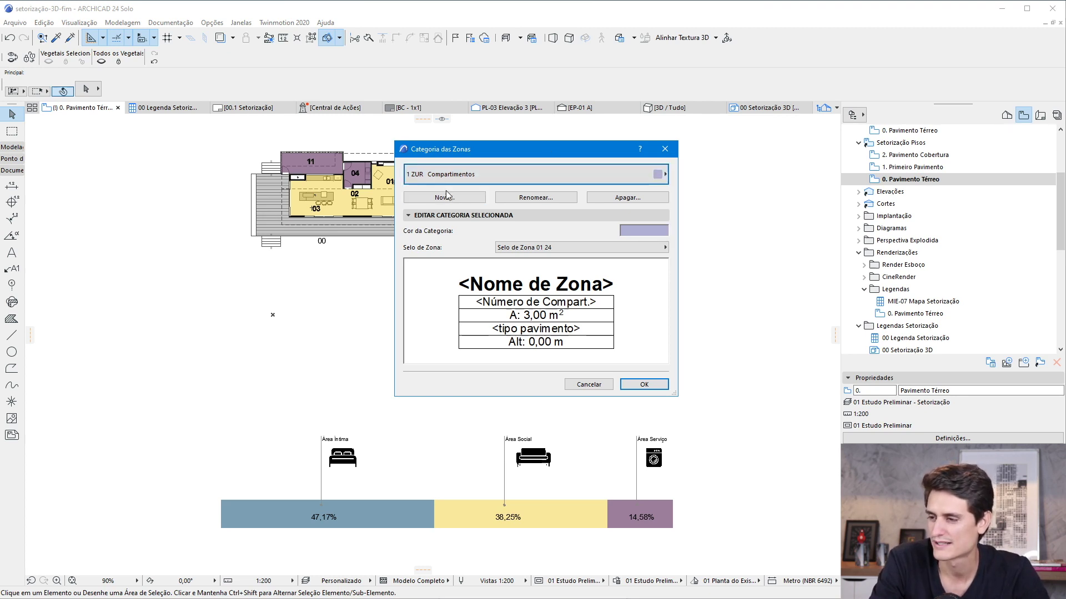
pyautogui.click(445, 197)
pyautogui.moveTo(398, 202); pyautogui.dragTo(342, 193)
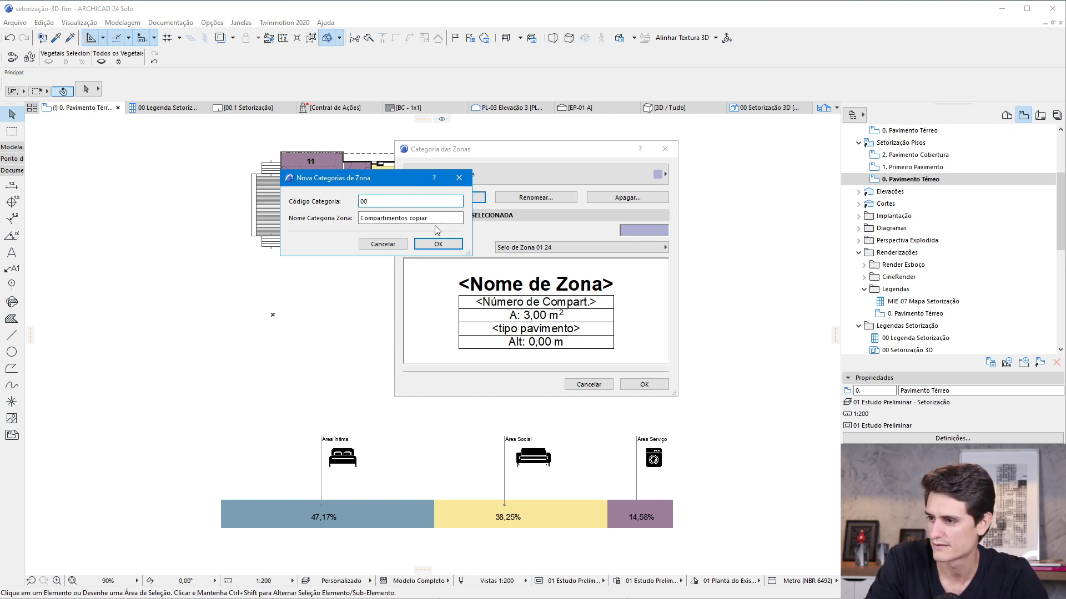
pyautogui.press('Tab')
pyautogui.press('BackSpace')
pyautogui.write('LEGENDA ÁREA')
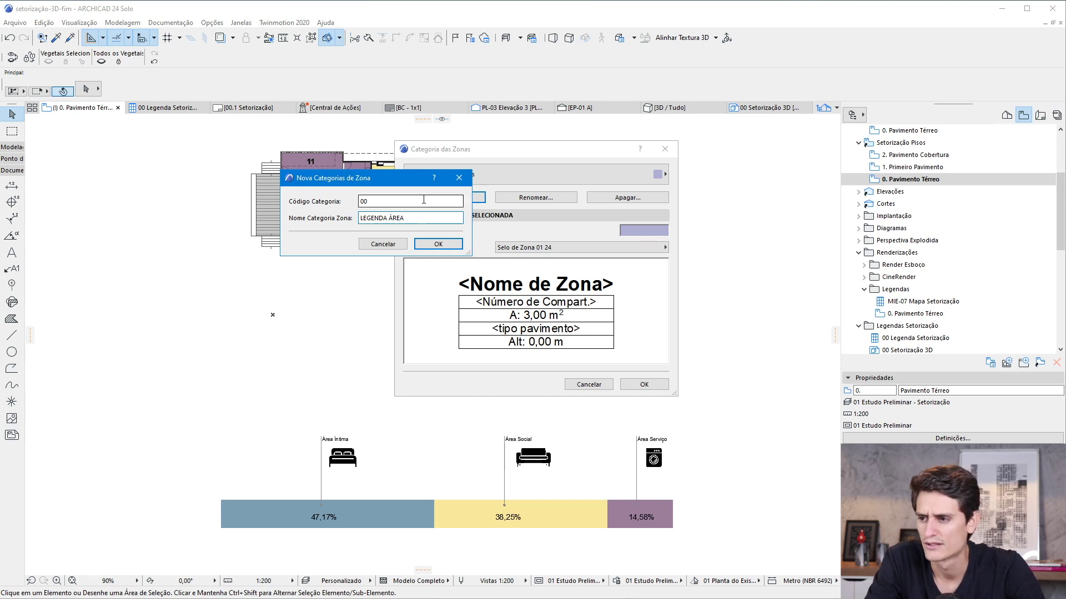
pyautogui.click(438, 245)
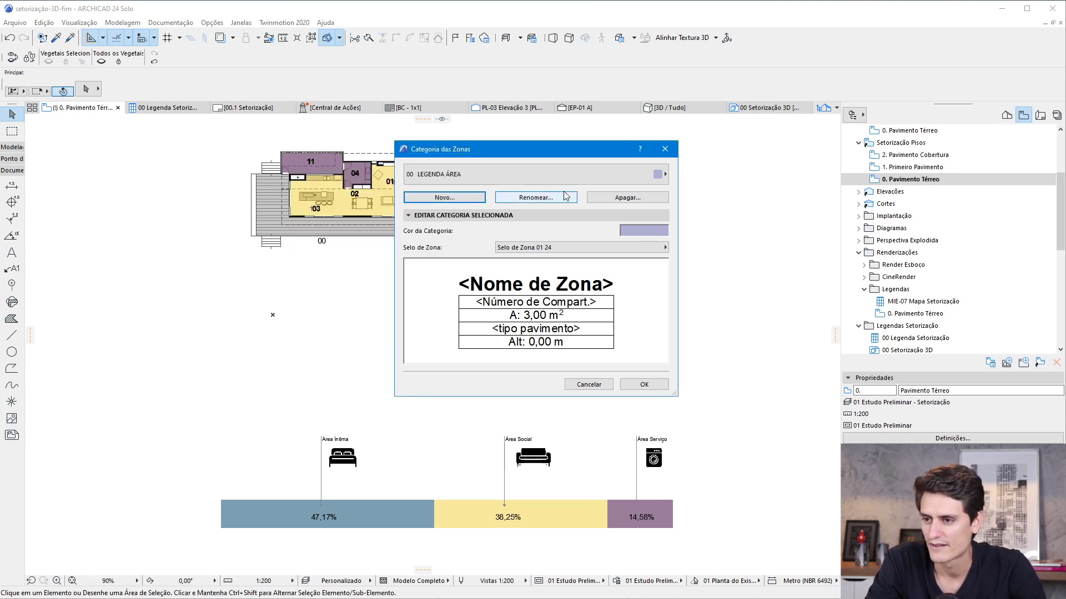
# Step: Set the LEGENDA ÁREA category colour to pure white and select LEG Legendas
pyautogui.click(646, 230)
pyautogui.moveTo(499, 174); pyautogui.dragTo(494, 160)
pyautogui.click(269, 309)
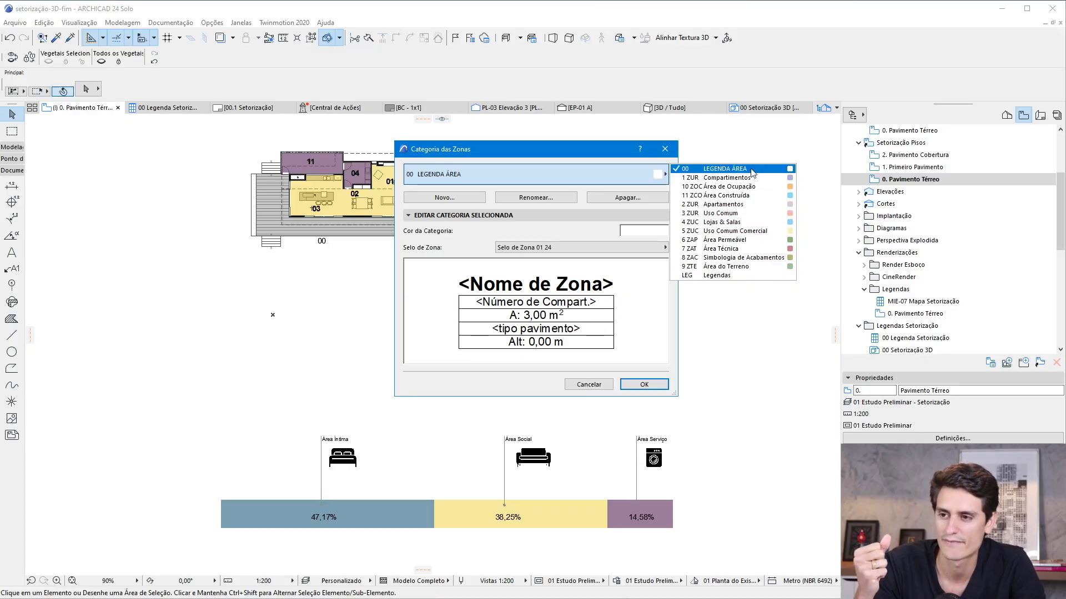
pyautogui.click(722, 275)
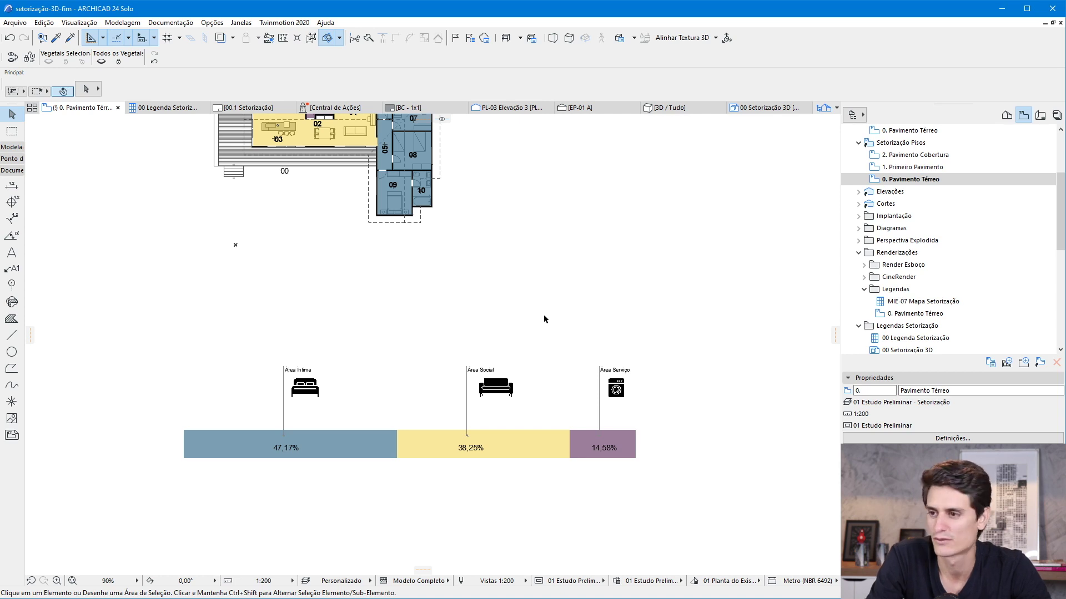
# Step: Capture the 00 Legenda Setorização legend as a screenshot with Win+Shift+S
pyautogui.scroll(-2, 544, 316)
pyautogui.scroll(4, 469, 359)
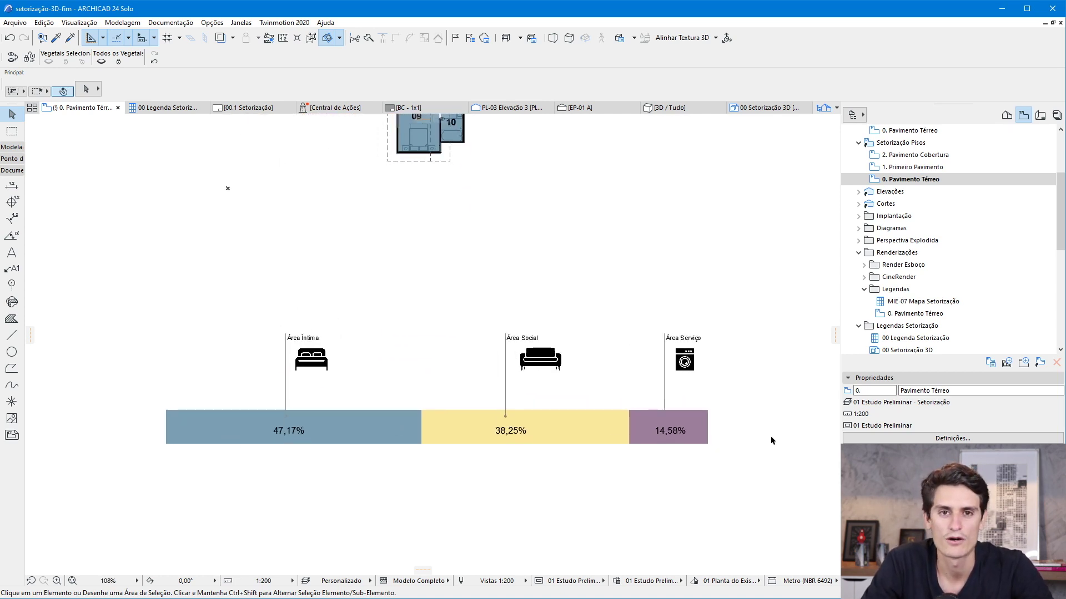
pyautogui.click(166, 108)
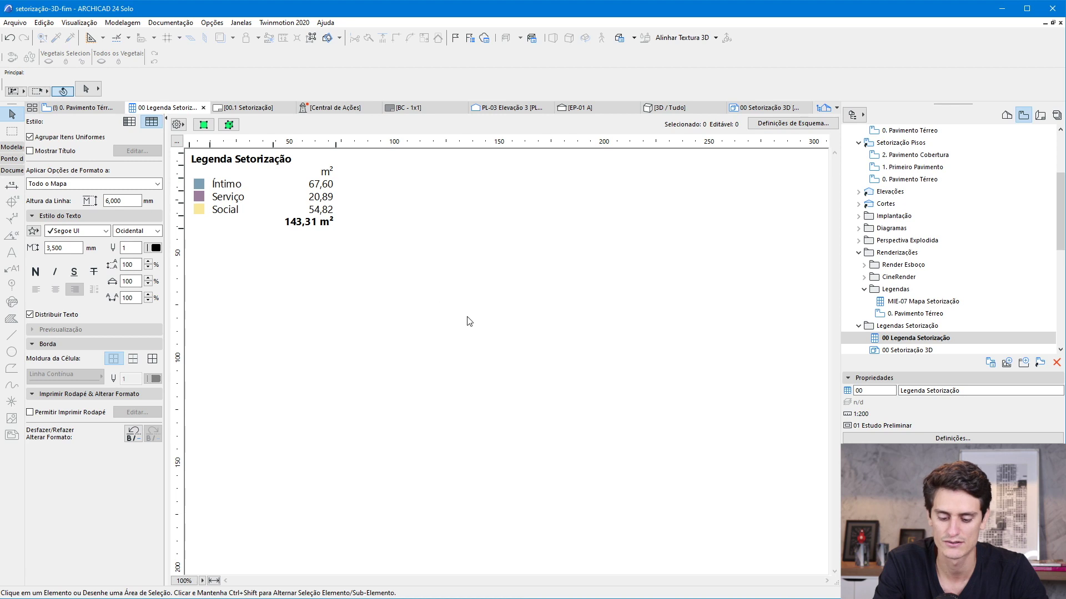
pyautogui.press('super+shift+s')
pyautogui.moveTo(388, 266); pyautogui.dragTo(187, 140)
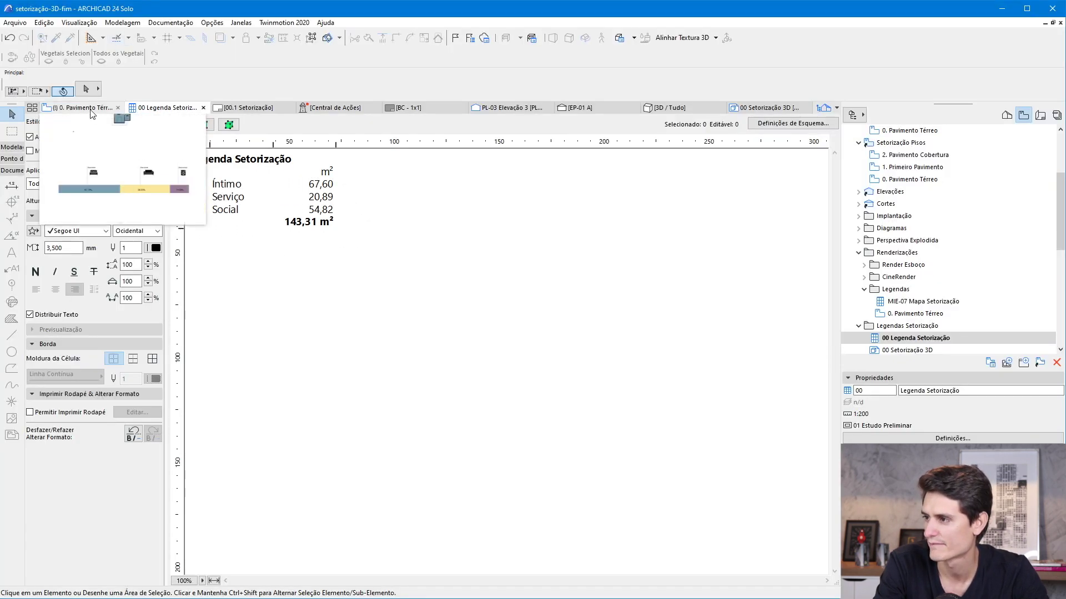
# Step: Paste the legend image onto the ground-floor plan, left of the zone bar chart
pyautogui.click(84, 108)
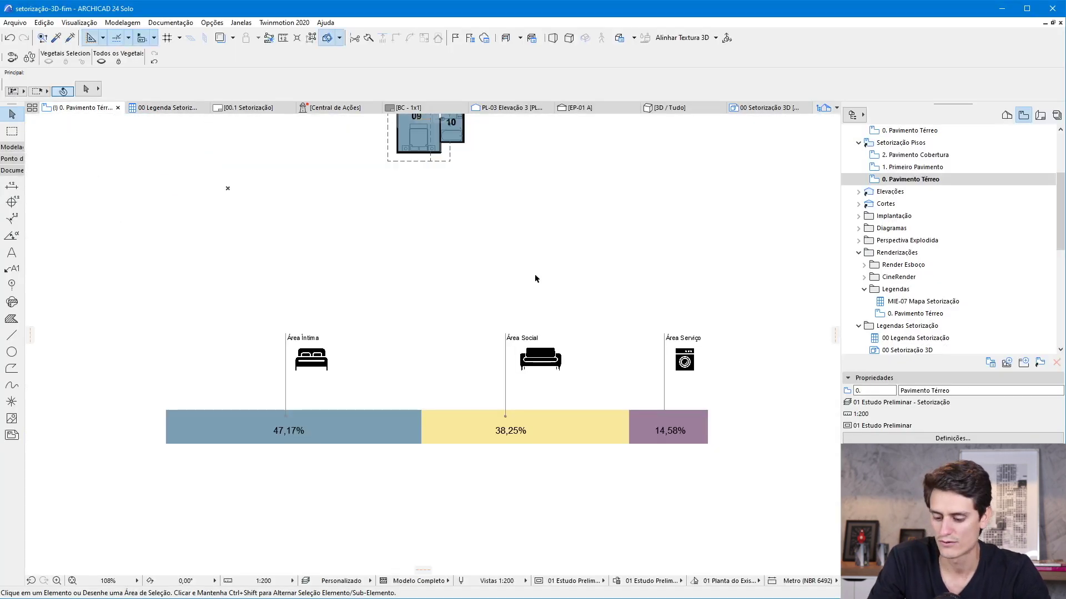
pyautogui.scroll(1, 398, 338)
pyautogui.hotkey('ctrl', 'v')
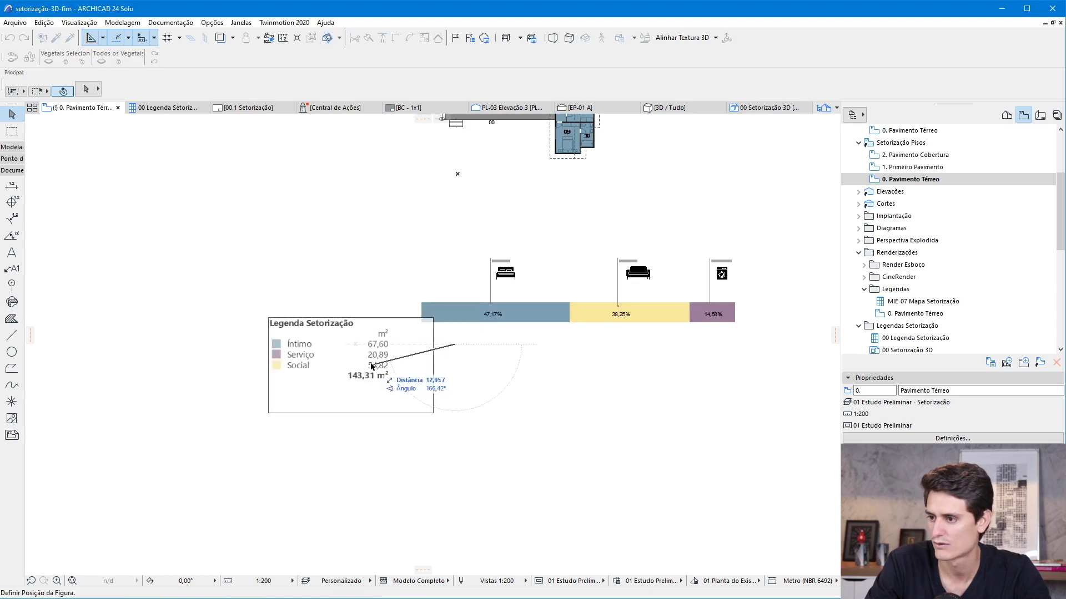
pyautogui.click(350, 348)
pyautogui.click(386, 242)
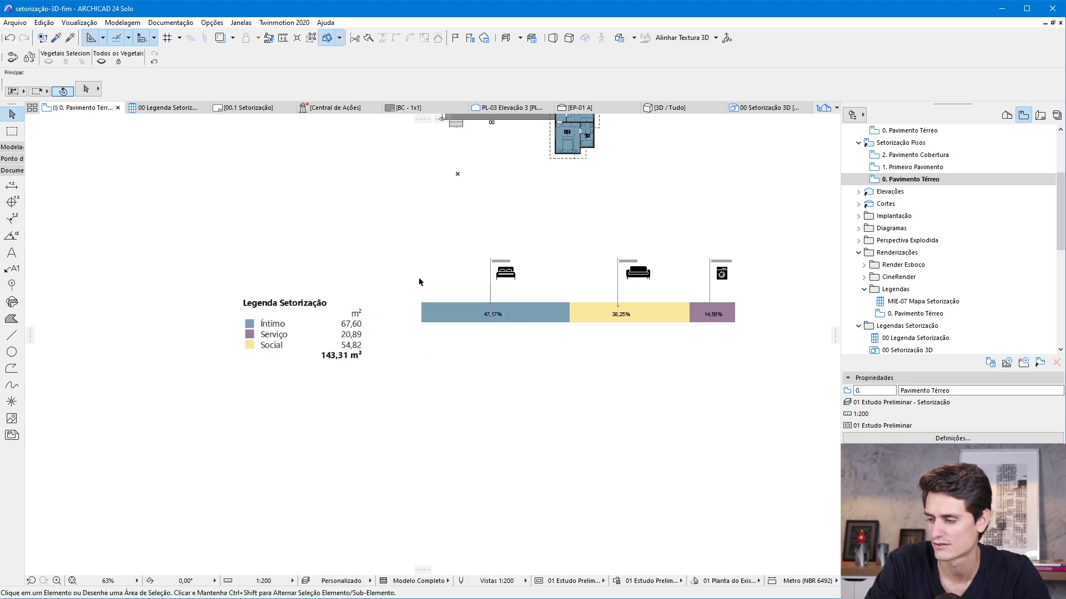
pyautogui.scroll(2, 419, 278)
pyautogui.scroll(-1, 525, 297)
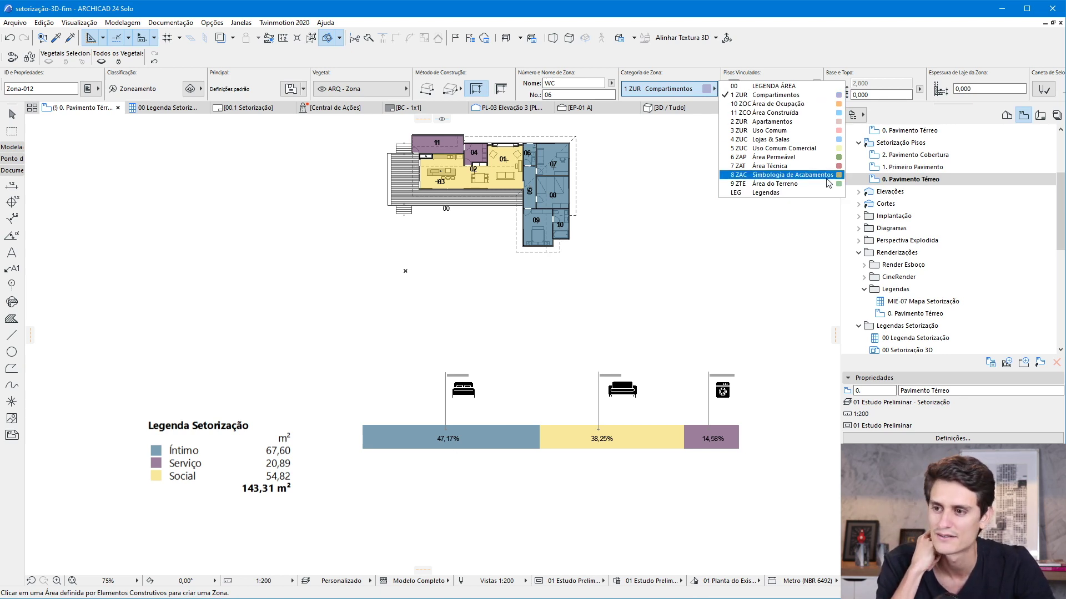
# Step: Set the Zone tool's category to LEG Legendas and review its Tipo de Ambiente property
pyautogui.click(784, 192)
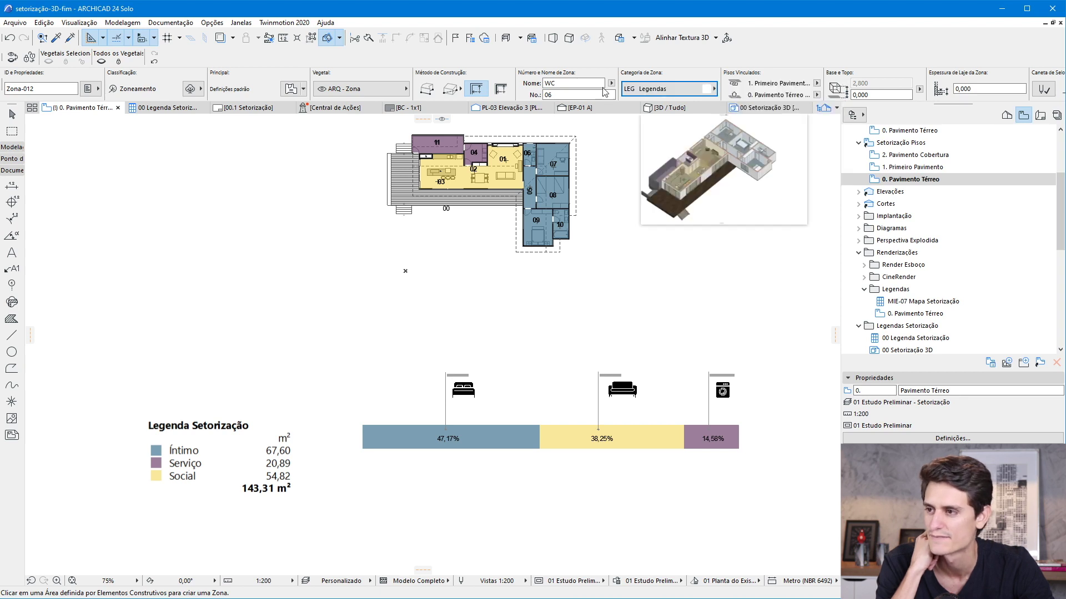
pyautogui.click(88, 88)
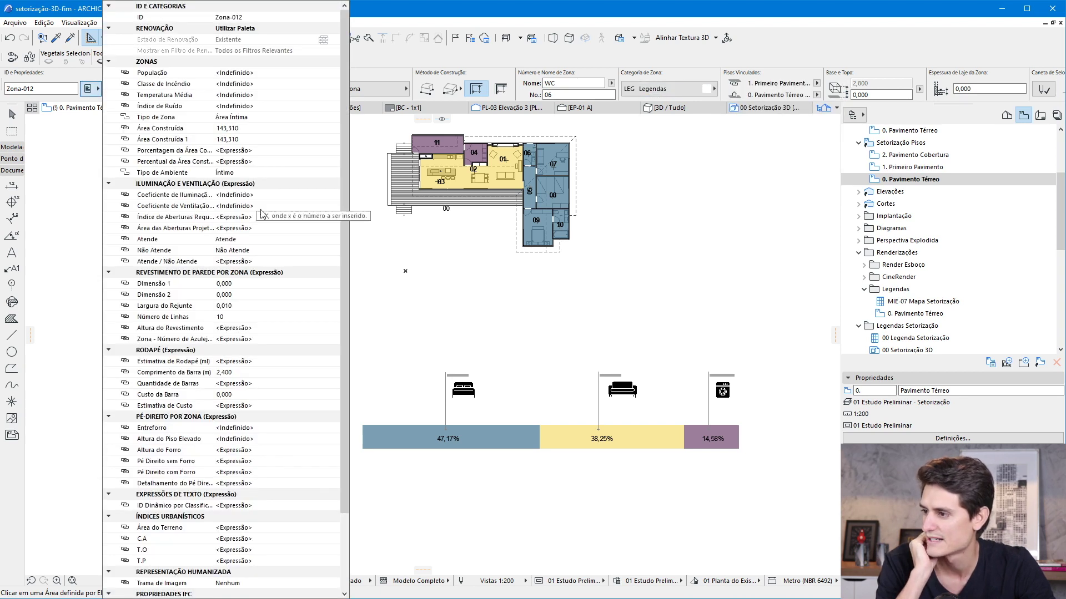
pyautogui.click(228, 174)
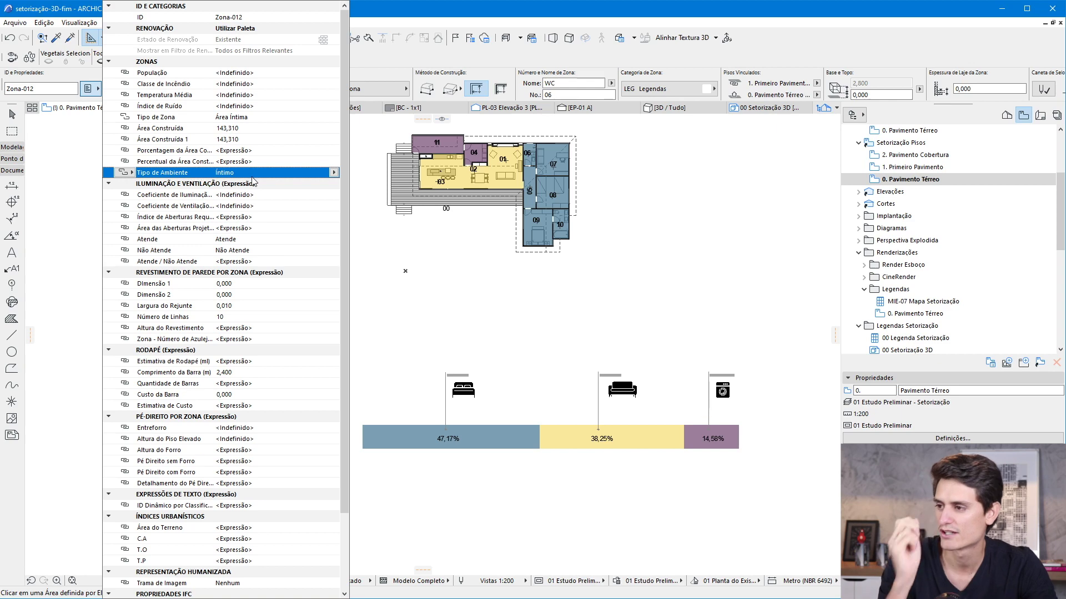
pyautogui.scroll(2, 411, 478)
pyautogui.scroll(2, 412, 477)
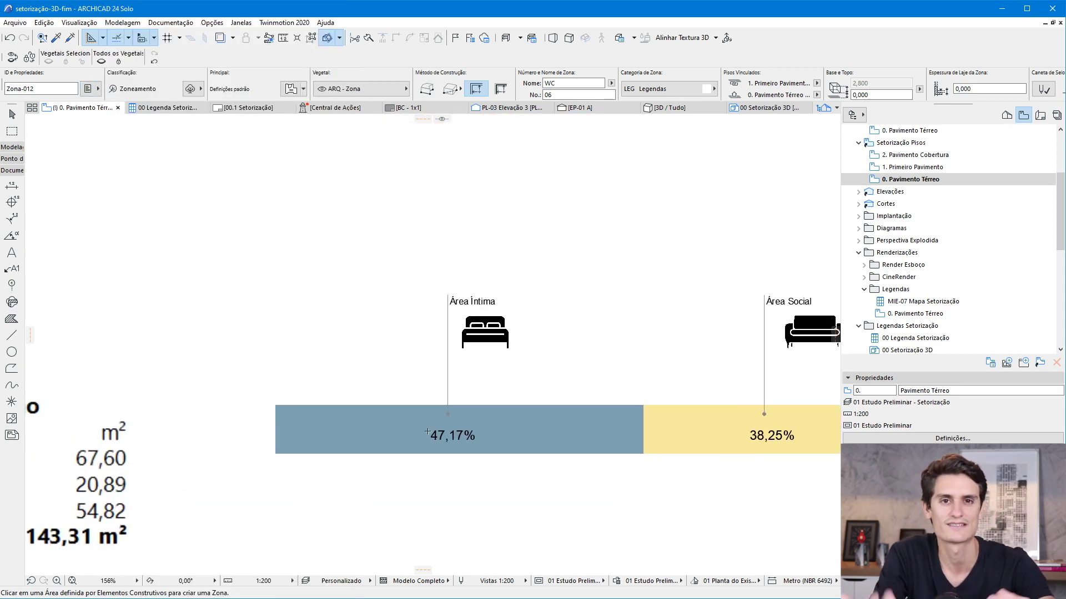
pyautogui.scroll(-3, 427, 398)
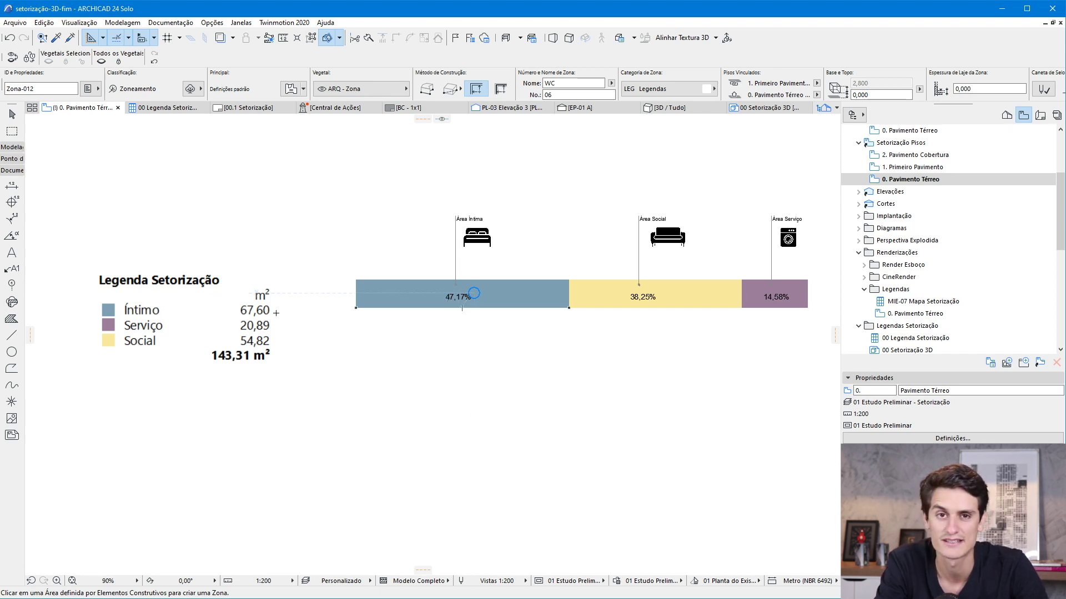
pyautogui.scroll(1, 243, 449)
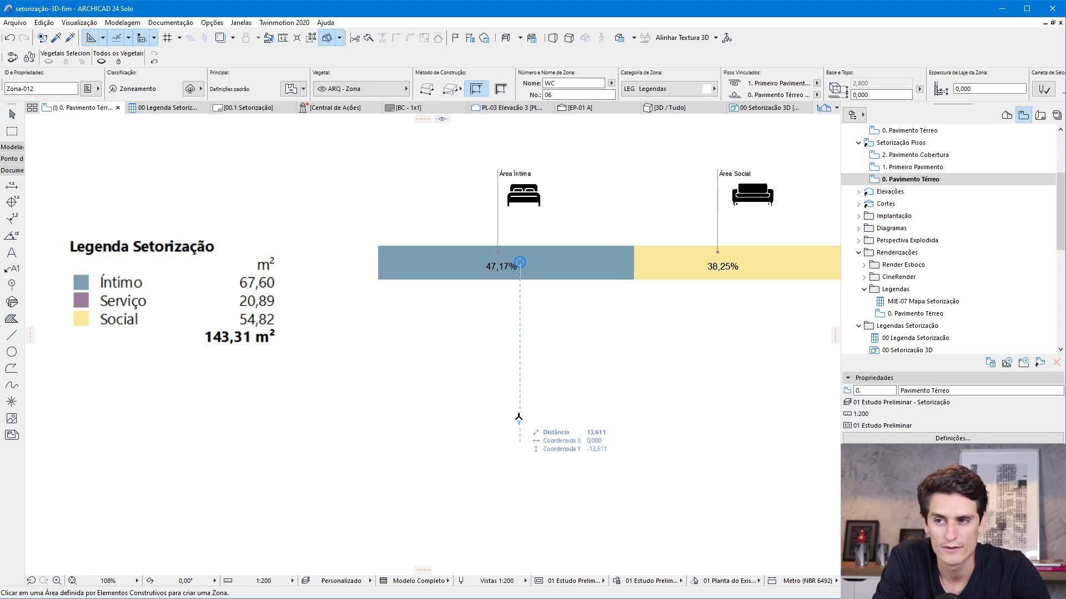
pyautogui.click(451, 90)
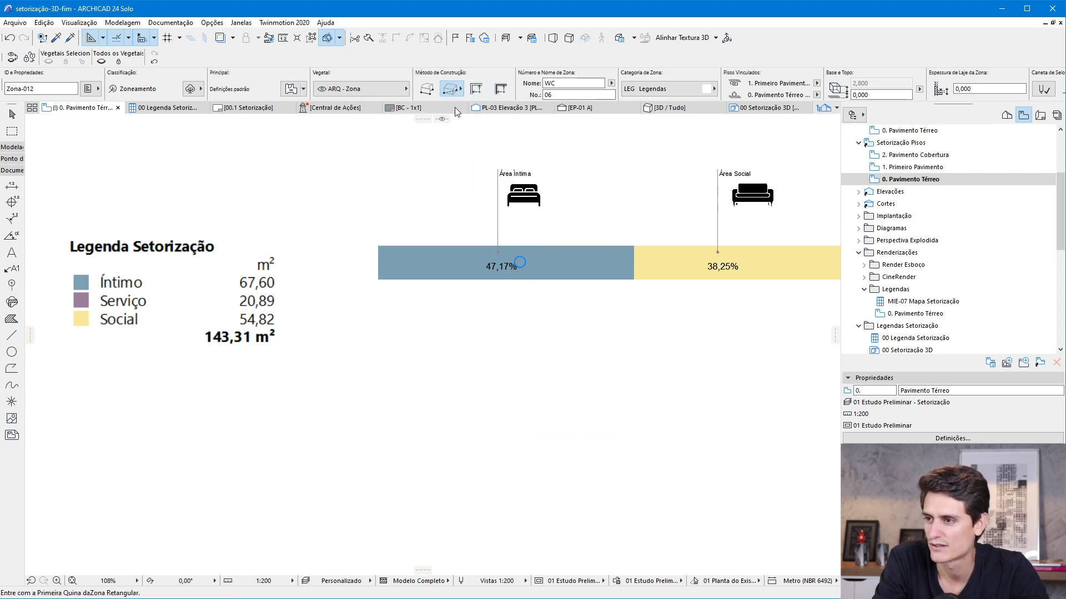
pyautogui.click(381, 378)
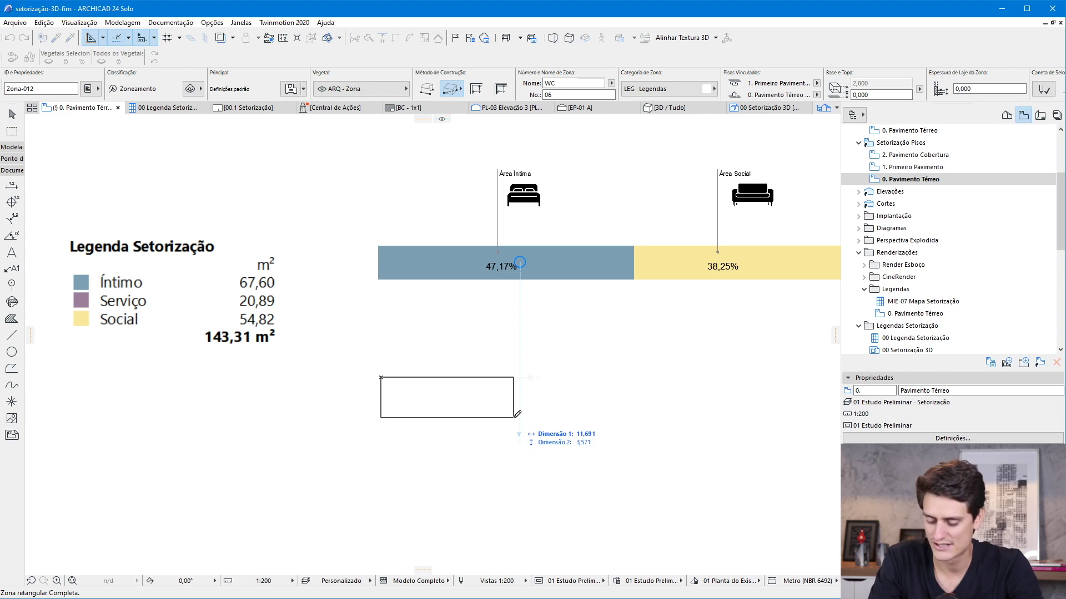
pyautogui.write('6,76')
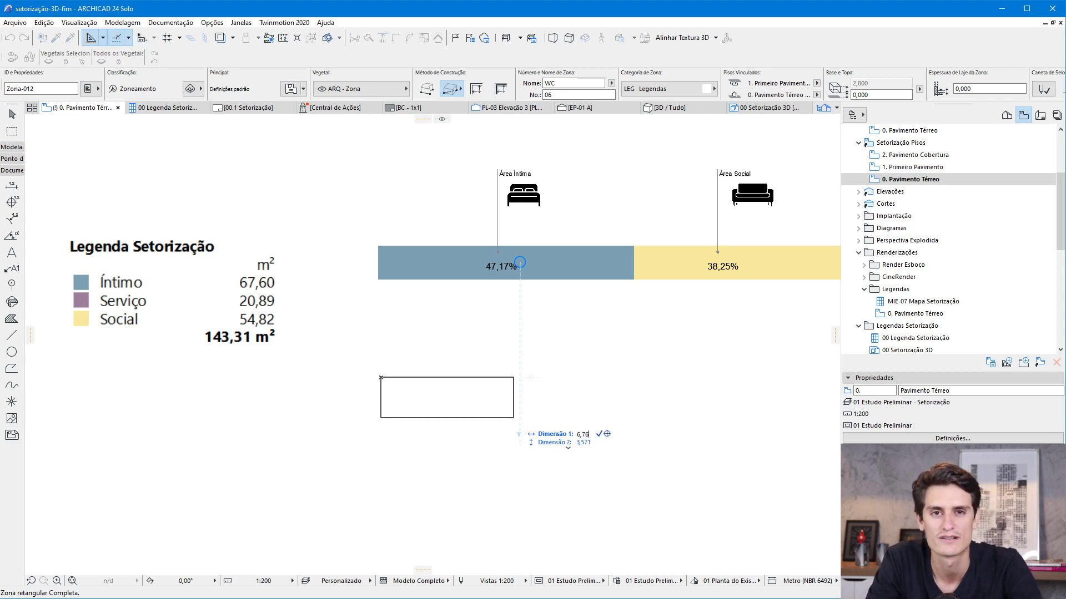
pyautogui.press('Tab')
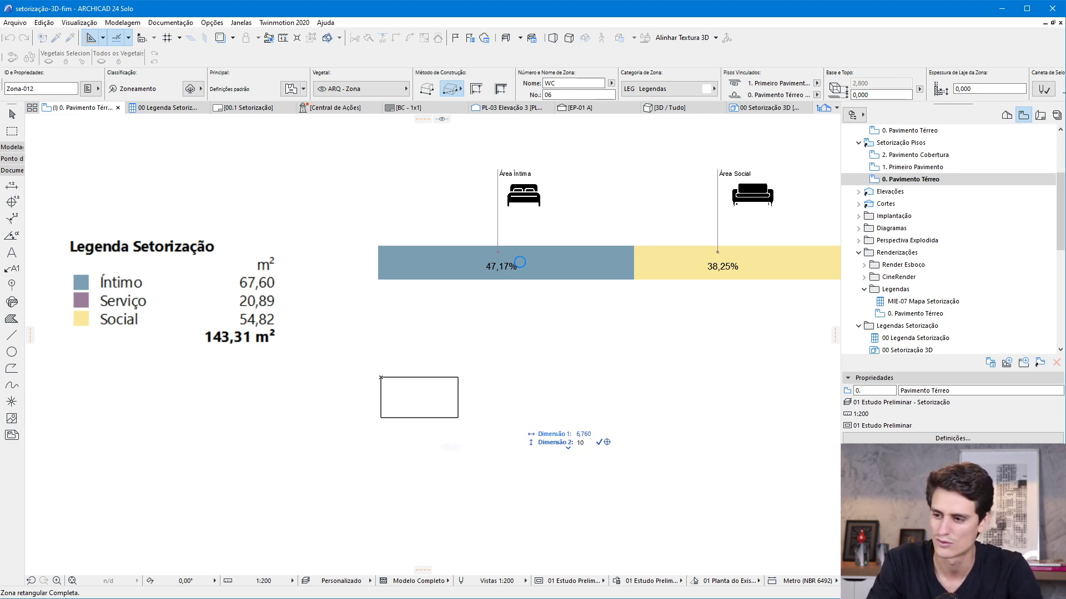
pyautogui.press('Return')
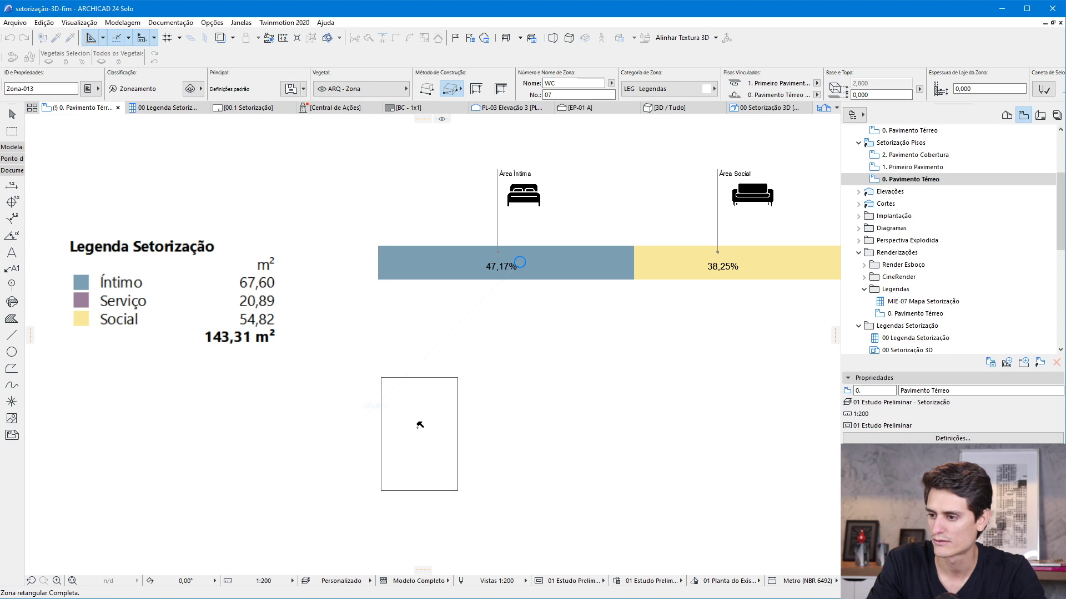
pyautogui.click(420, 425)
pyautogui.keyDown('shift'); pyautogui.click(425, 450); pyautogui.keyUp('shift')
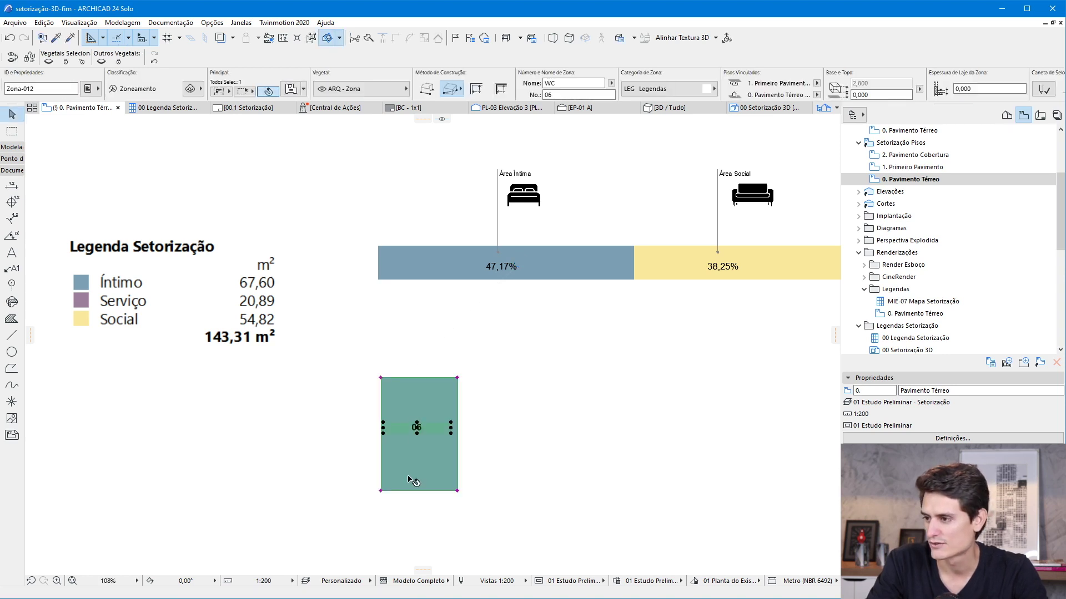
pyautogui.scroll(3, 412, 480)
pyautogui.click(292, 581)
pyautogui.click(322, 519)
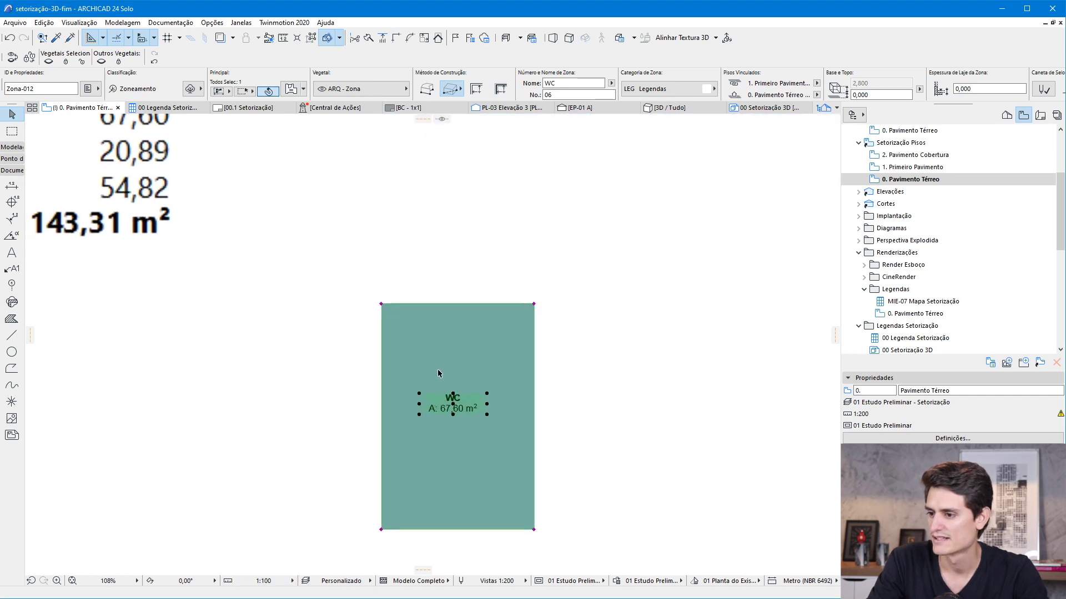
pyautogui.press('Escape')
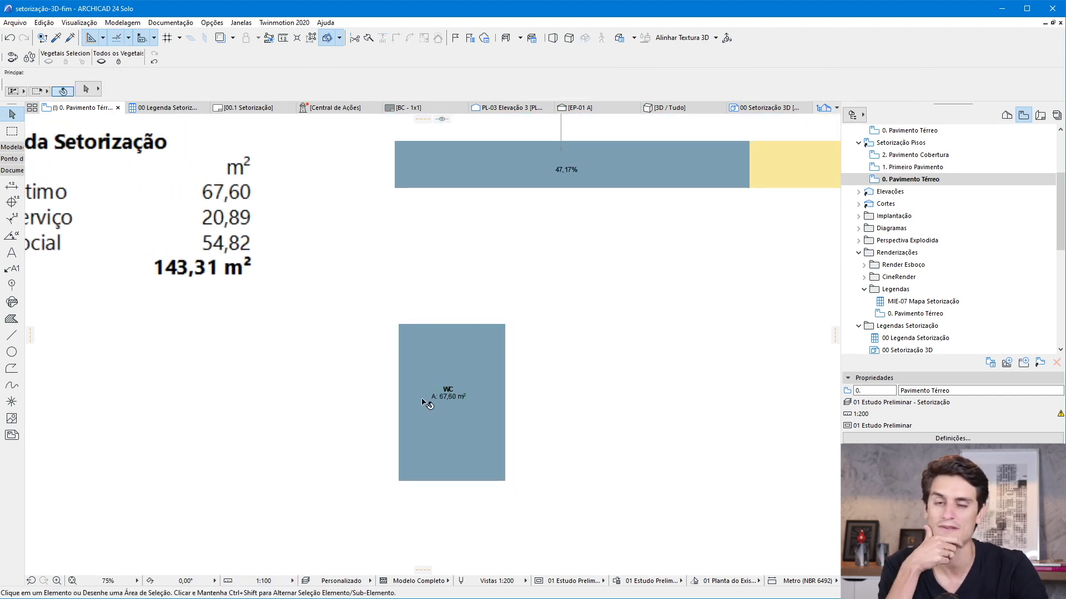
pyautogui.scroll(-3, 481, 420)
pyautogui.scroll(2, 571, 397)
pyautogui.scroll(1, 310, 418)
pyautogui.click(400, 439)
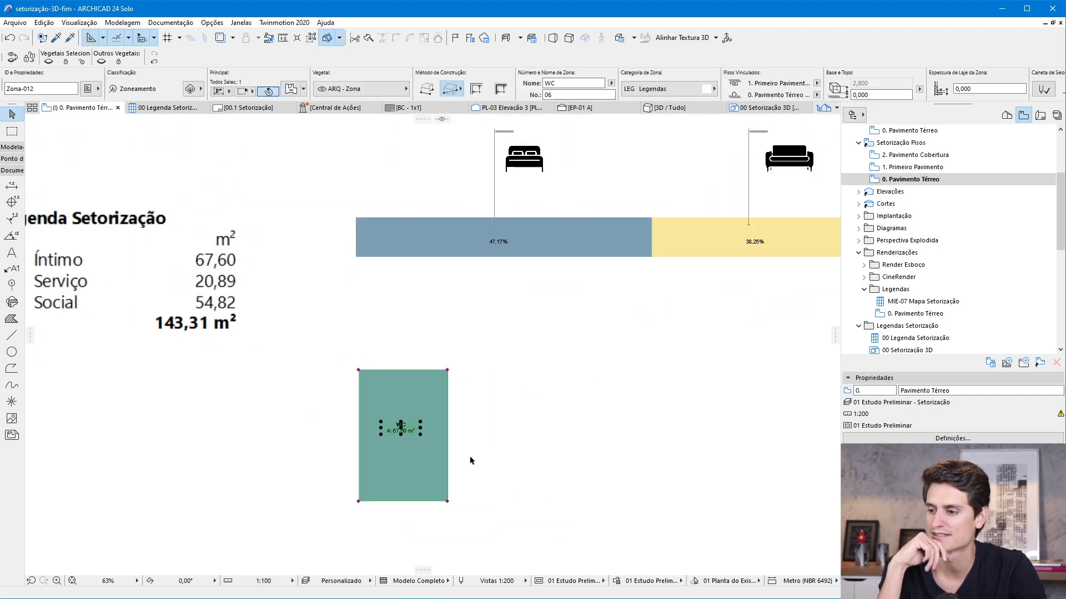
pyautogui.press('Escape')
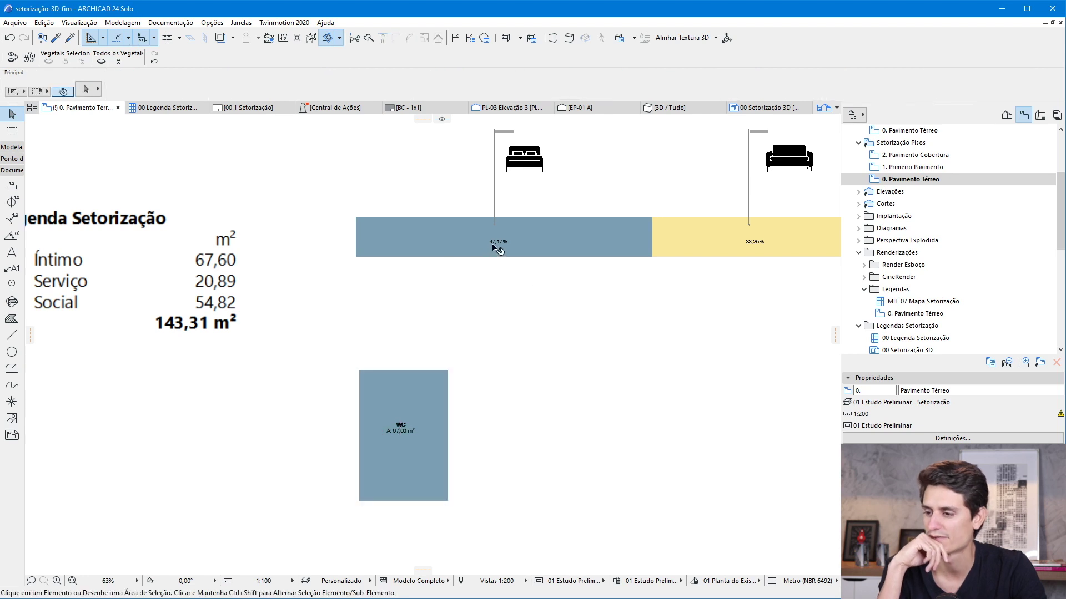
pyautogui.scroll(4, 400, 469)
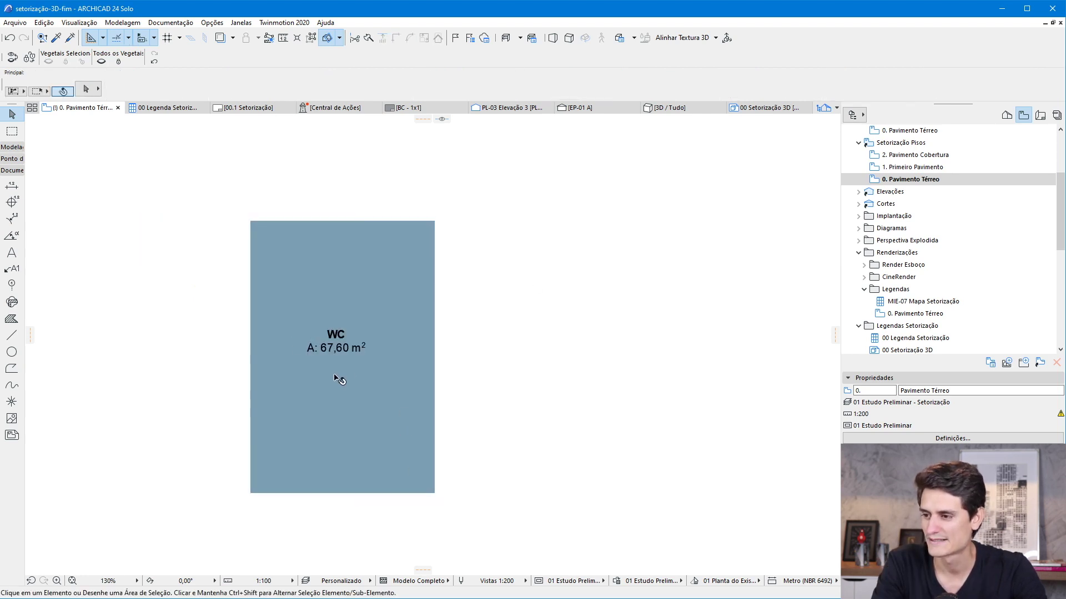
pyautogui.scroll(-4, 339, 353)
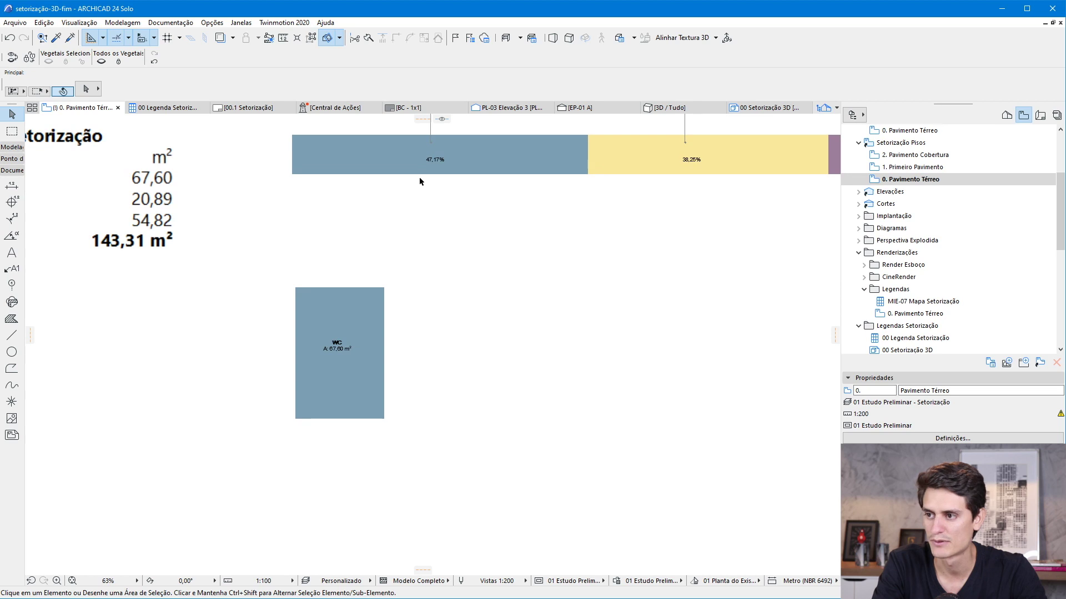
pyautogui.scroll(2, 355, 388)
pyautogui.click(345, 397)
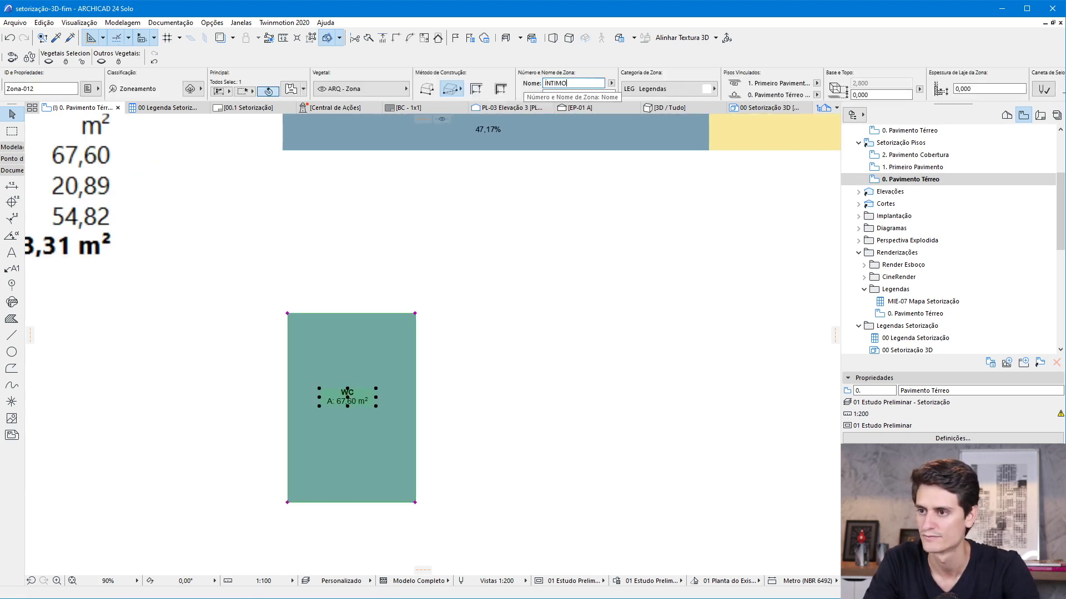
# Step: Rename the zone to ÍNTIMO and give its stamp Uniform display with one Classification and Properties row
pyautogui.press('Return')
pyautogui.doubleClick(351, 373)
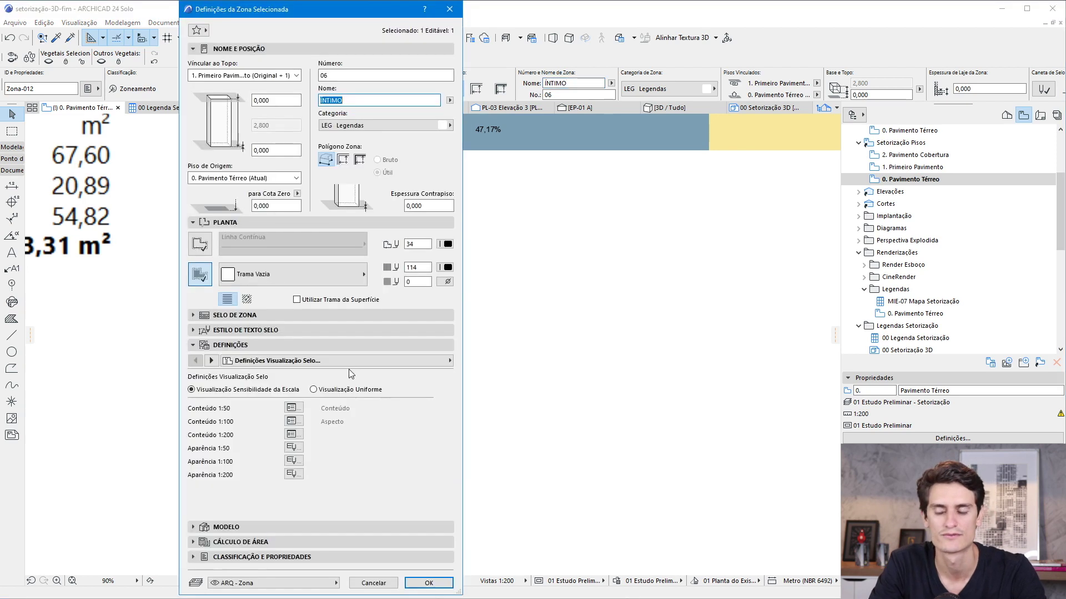
pyautogui.click(202, 345)
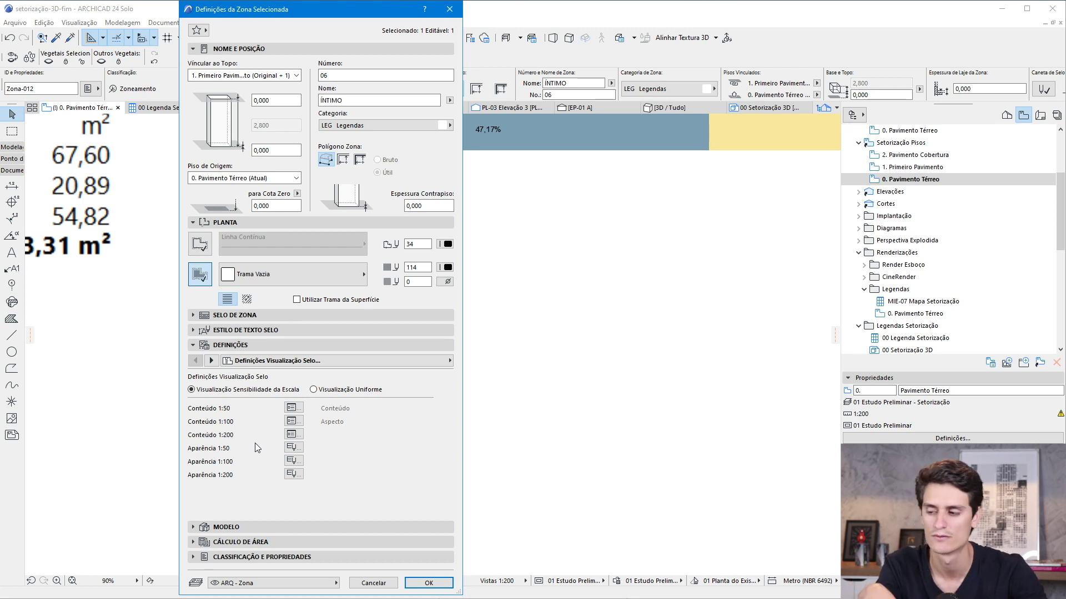
pyautogui.click(338, 391)
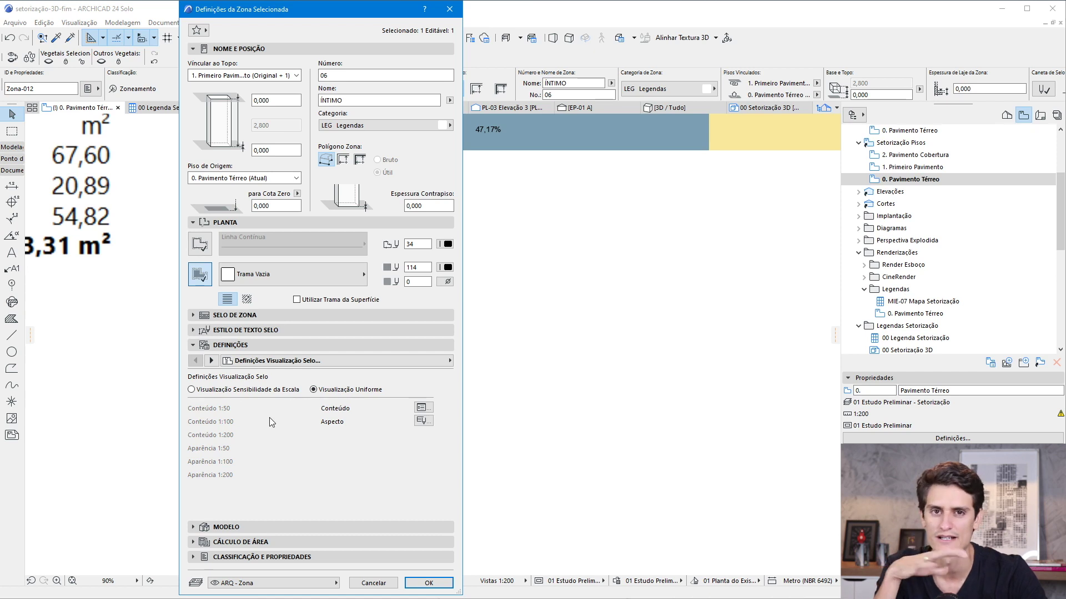
pyautogui.click(211, 360)
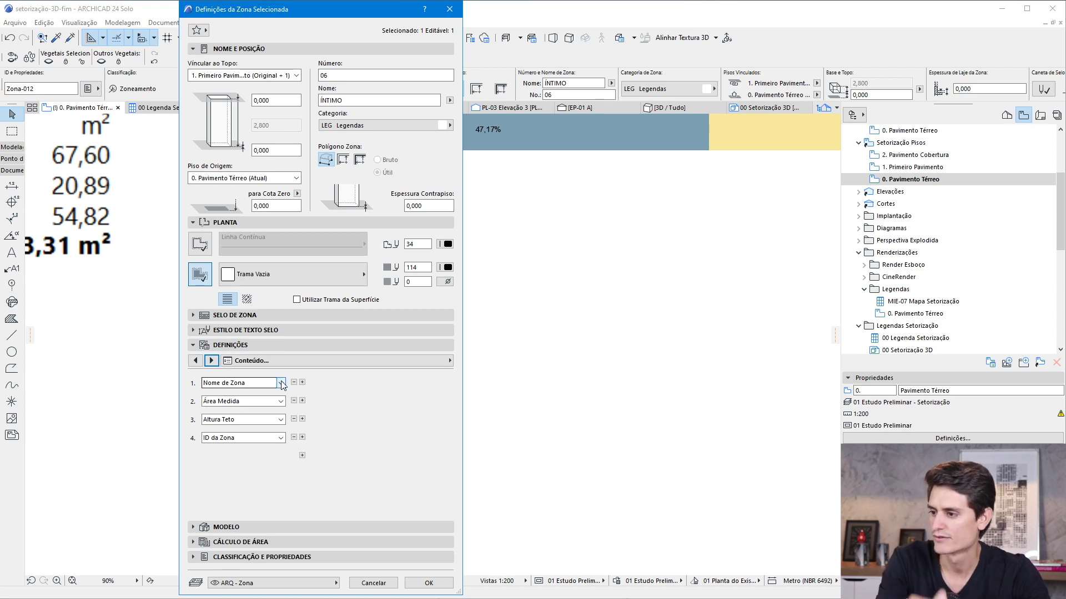
pyautogui.click(281, 384)
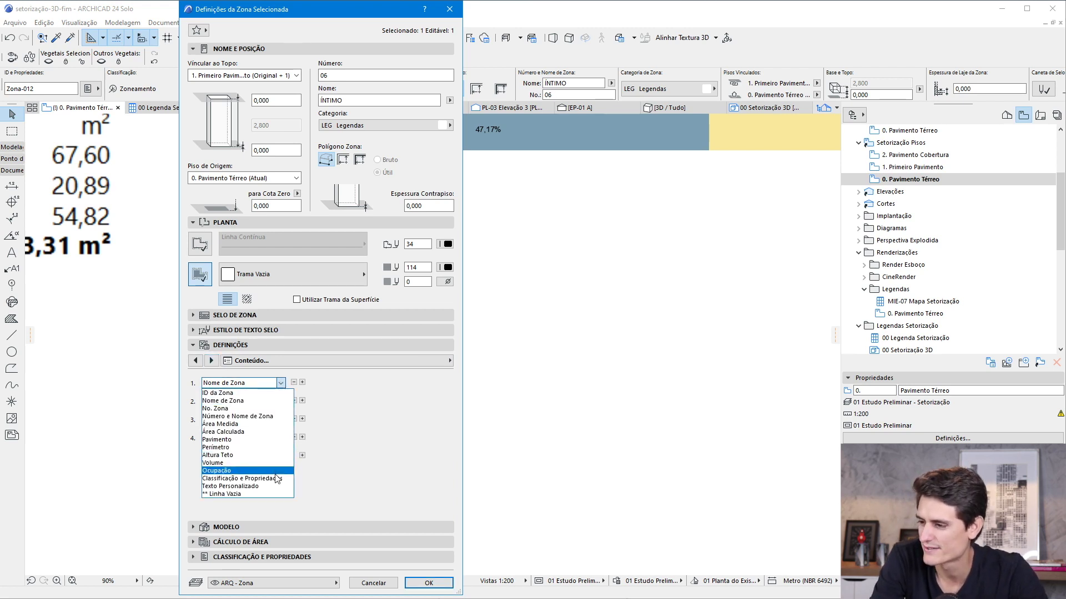
pyautogui.click(277, 485)
pyautogui.click(293, 402)
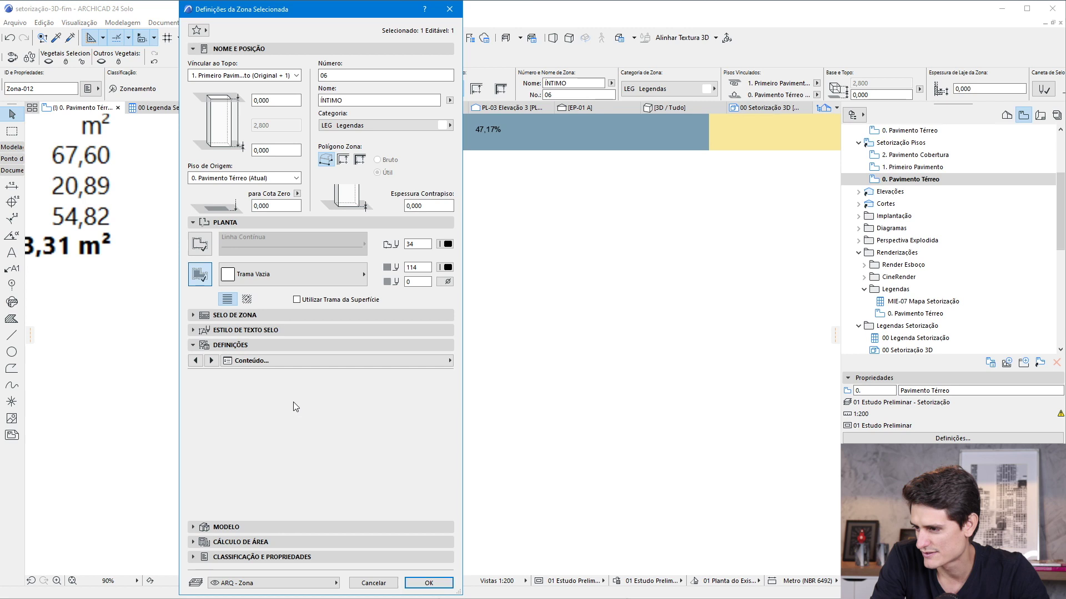
pyautogui.click(293, 401)
pyautogui.click(253, 362)
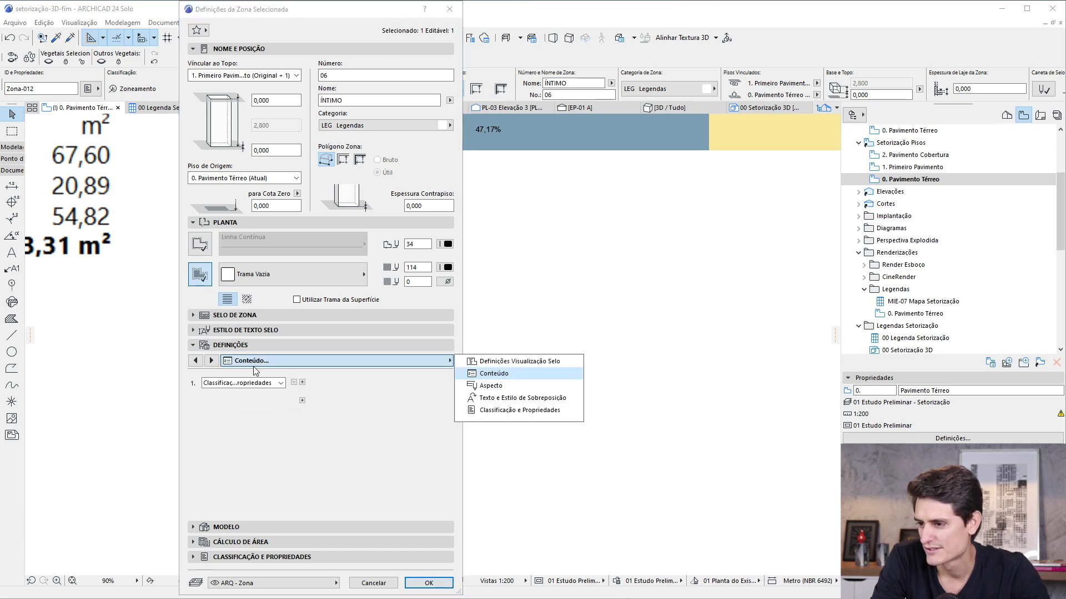
# Step: Set stamp line 1 to the ZONAS parameter Percentual da Área Construída and apply
pyautogui.click(521, 412)
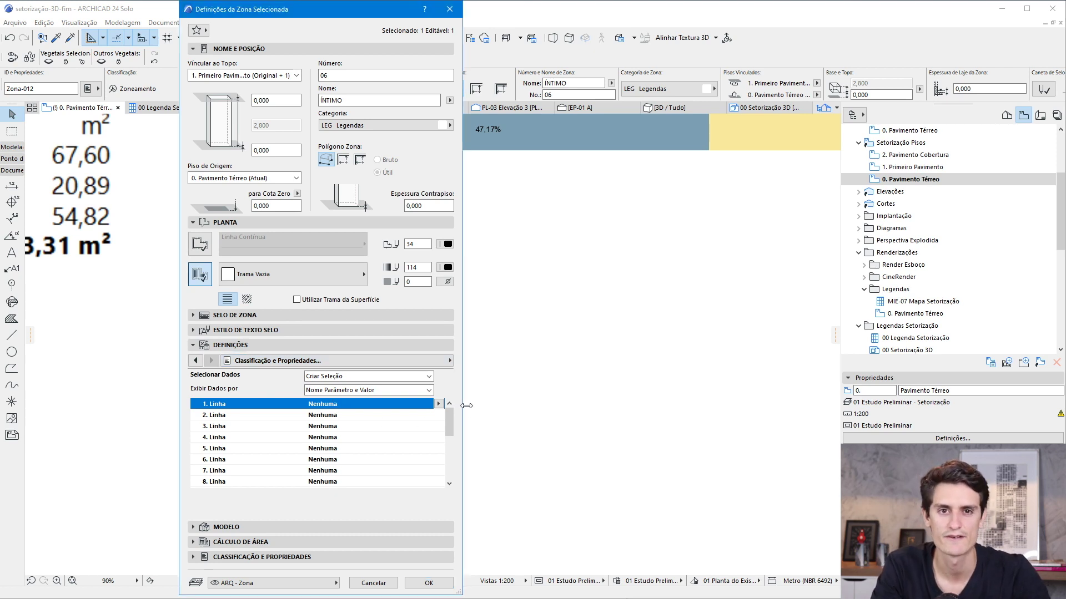
pyautogui.click(439, 404)
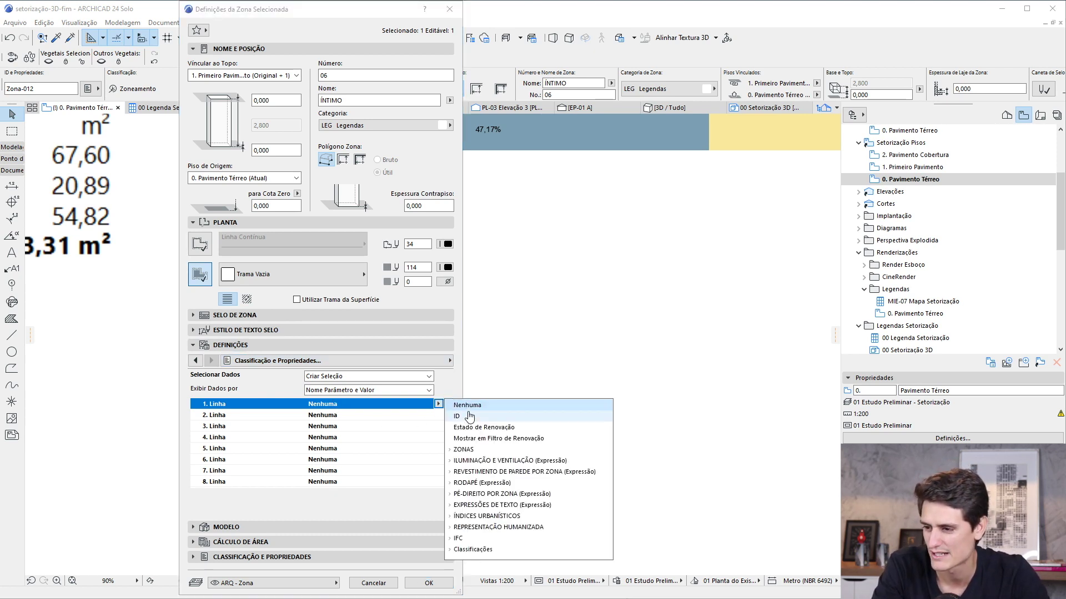
pyautogui.click(454, 450)
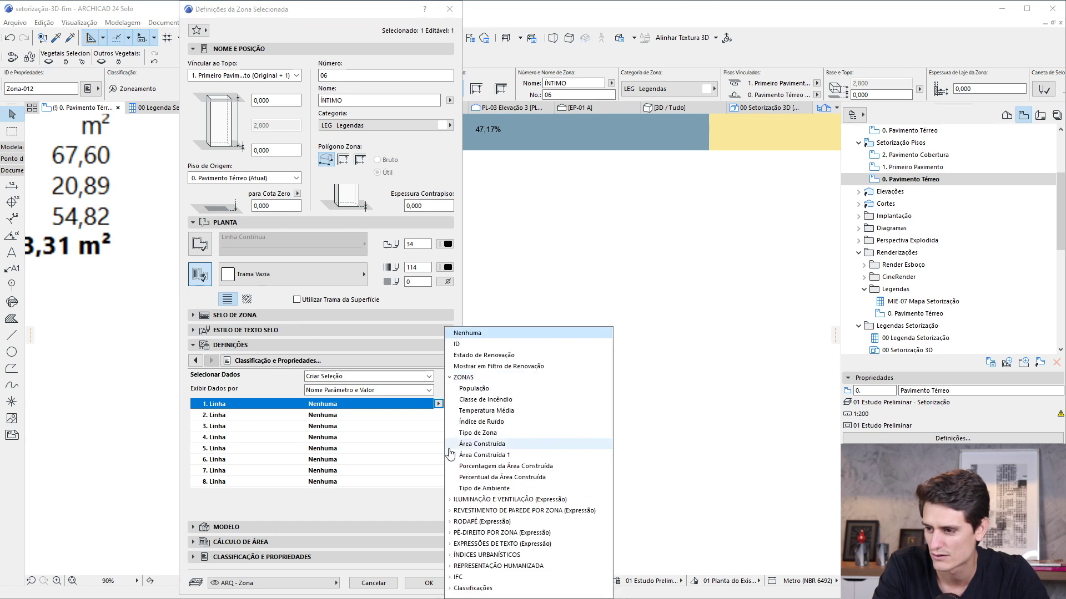
pyautogui.click(491, 477)
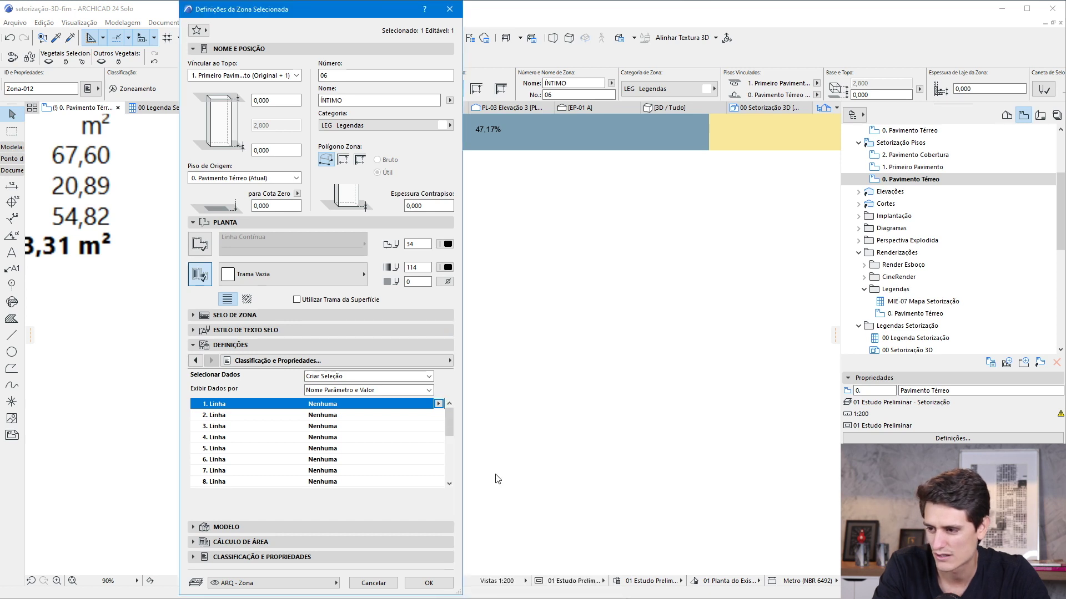
pyautogui.click(426, 583)
pyautogui.scroll(5, 345, 409)
pyautogui.scroll(2, 344, 409)
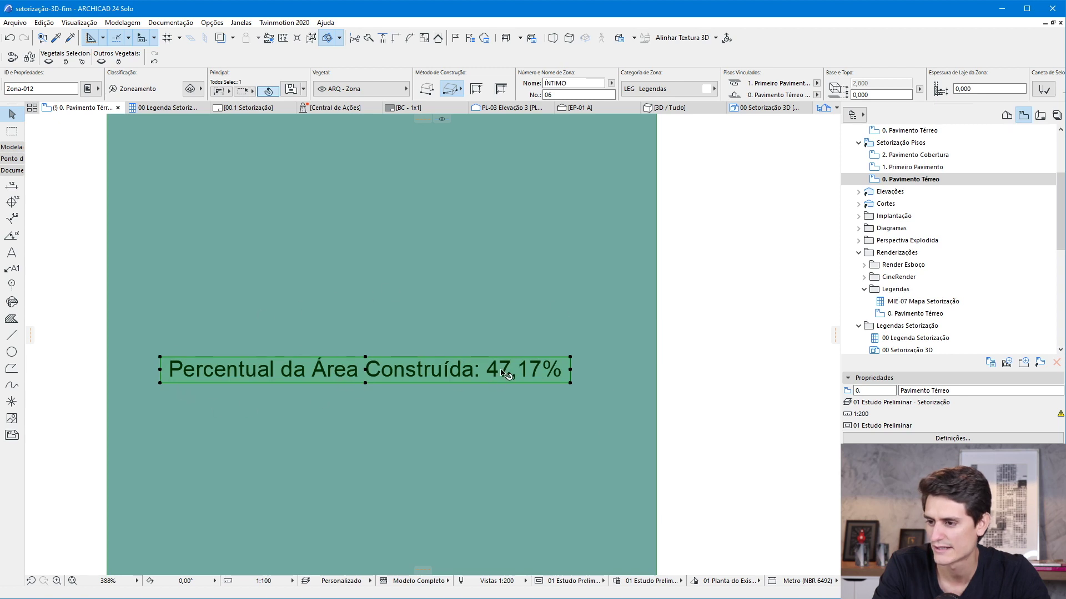
# Step: Make the ÍNTIMO stamp show only the value, frameless, with 3,000 text height
pyautogui.scroll(-3, 508, 375)
pyautogui.scroll(-4, 492, 388)
pyautogui.scroll(-1, 499, 261)
pyautogui.scroll(5, 606, 231)
pyautogui.scroll(-5, 555, 278)
pyautogui.scroll(6, 524, 357)
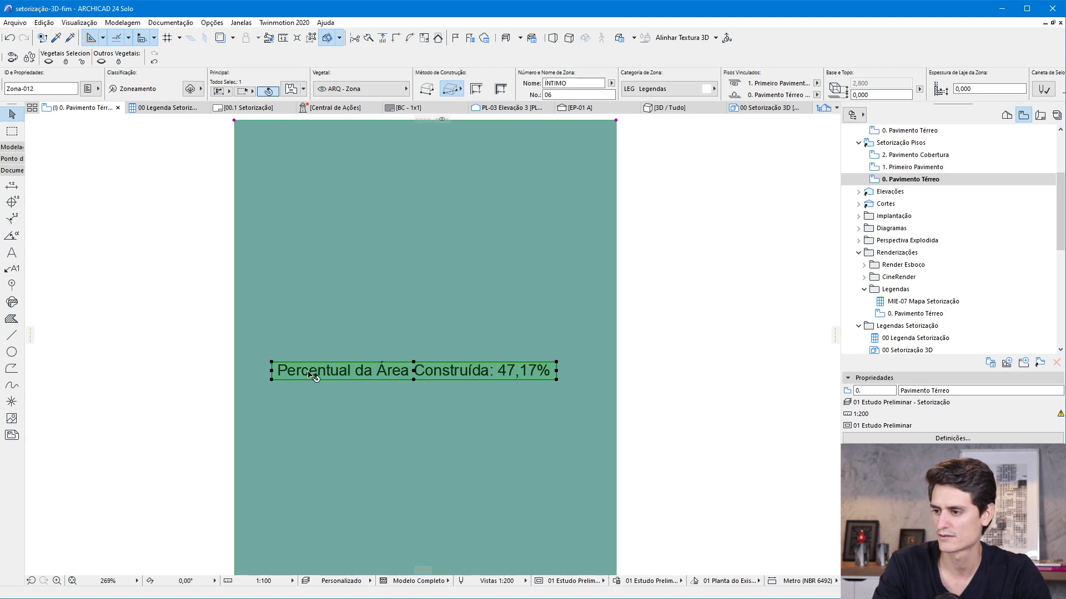
pyautogui.moveTo(447, 382)
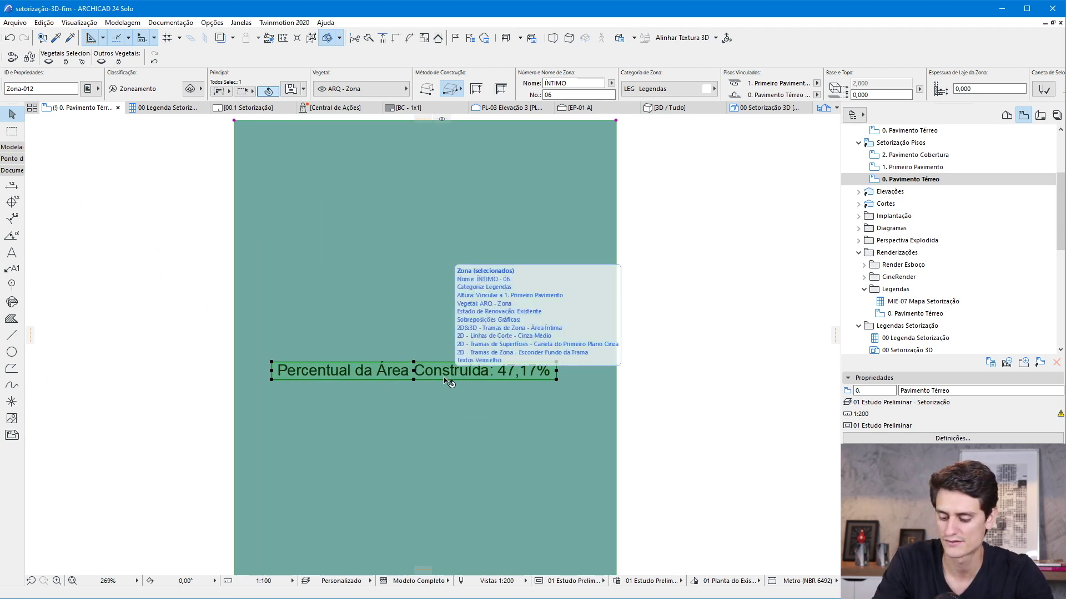
pyautogui.doubleClick(448, 382)
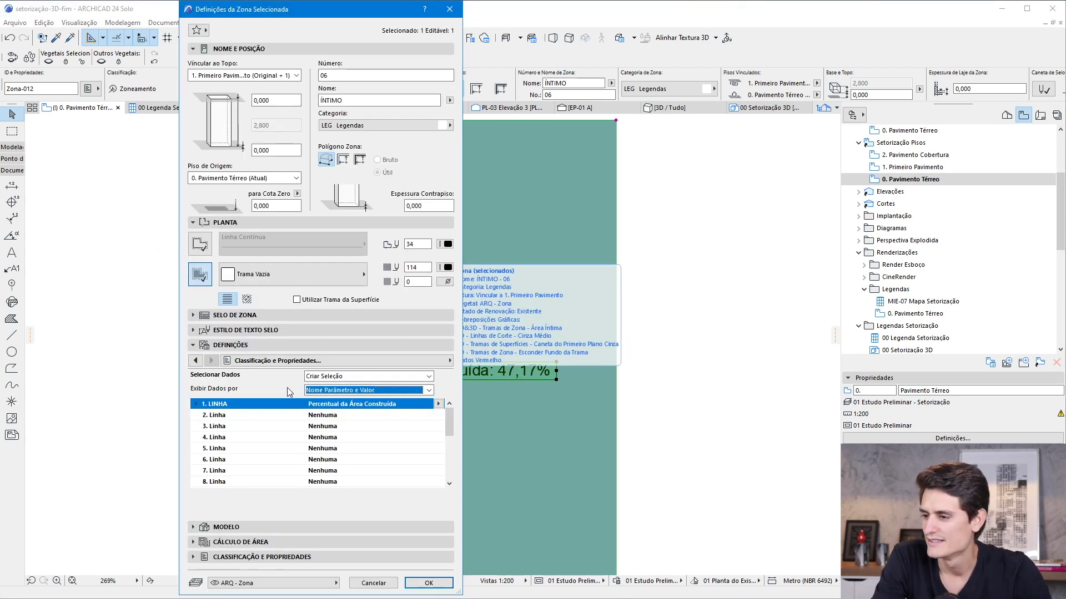
pyautogui.click(430, 390)
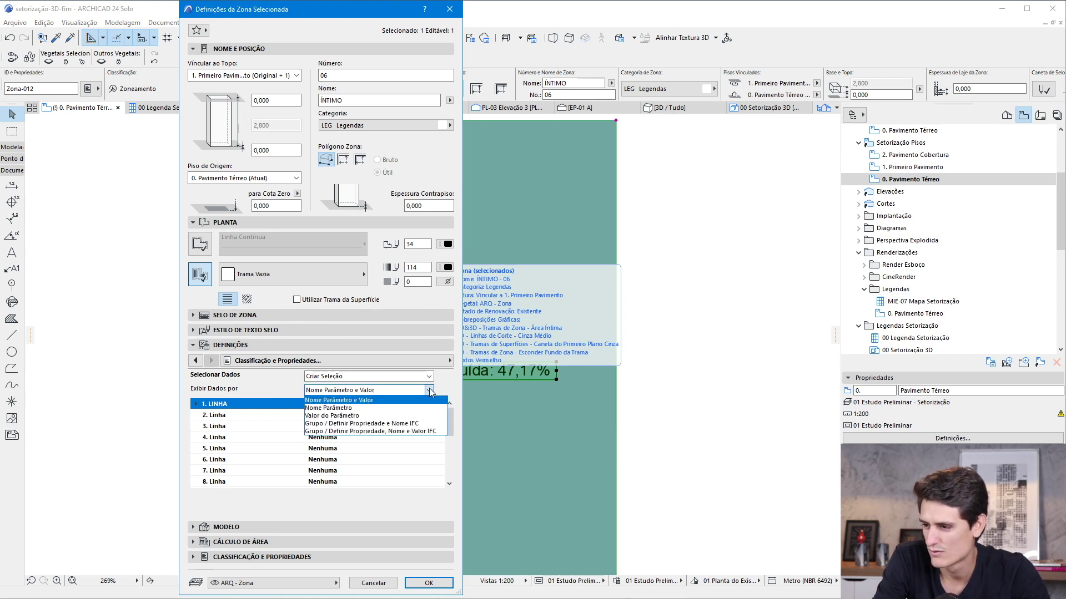
pyautogui.click(332, 416)
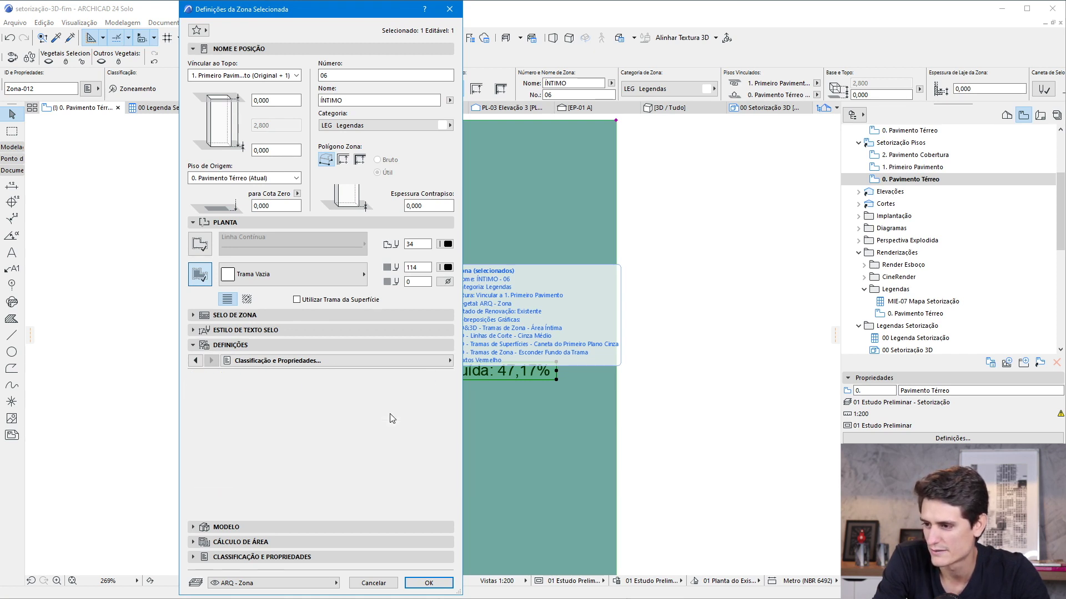
pyautogui.click(195, 362)
pyautogui.click(192, 461)
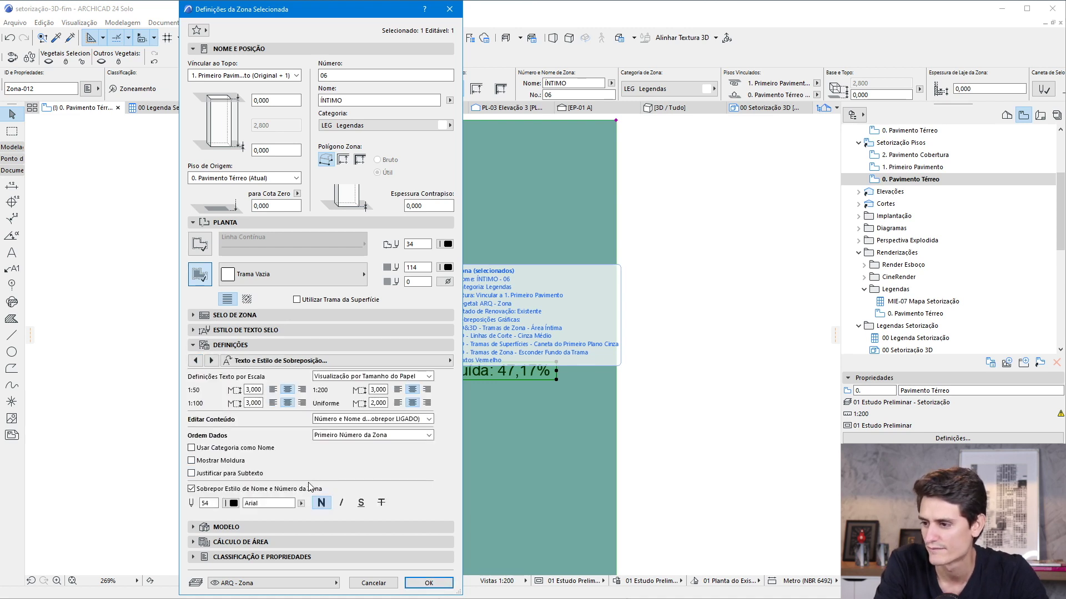
pyautogui.doubleClick(372, 403)
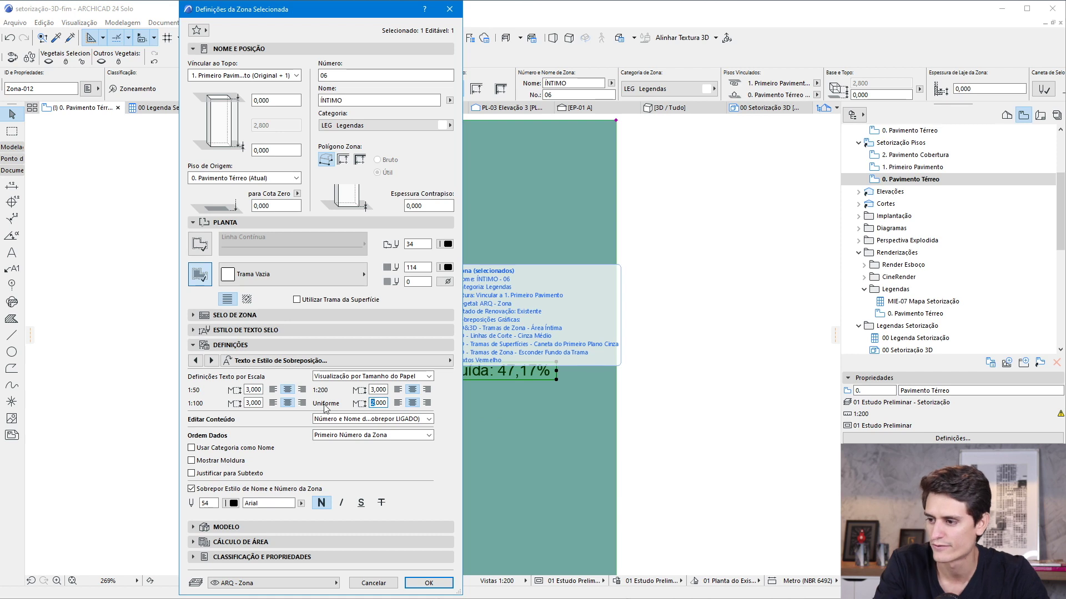
pyautogui.write('3,000')
pyautogui.click(371, 390)
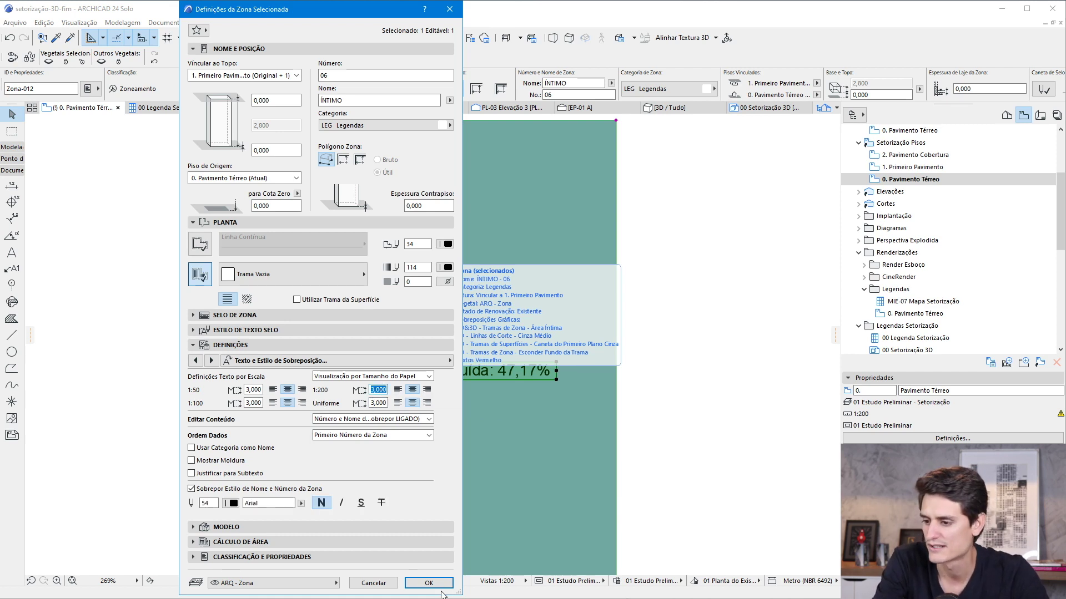
pyautogui.click(441, 587)
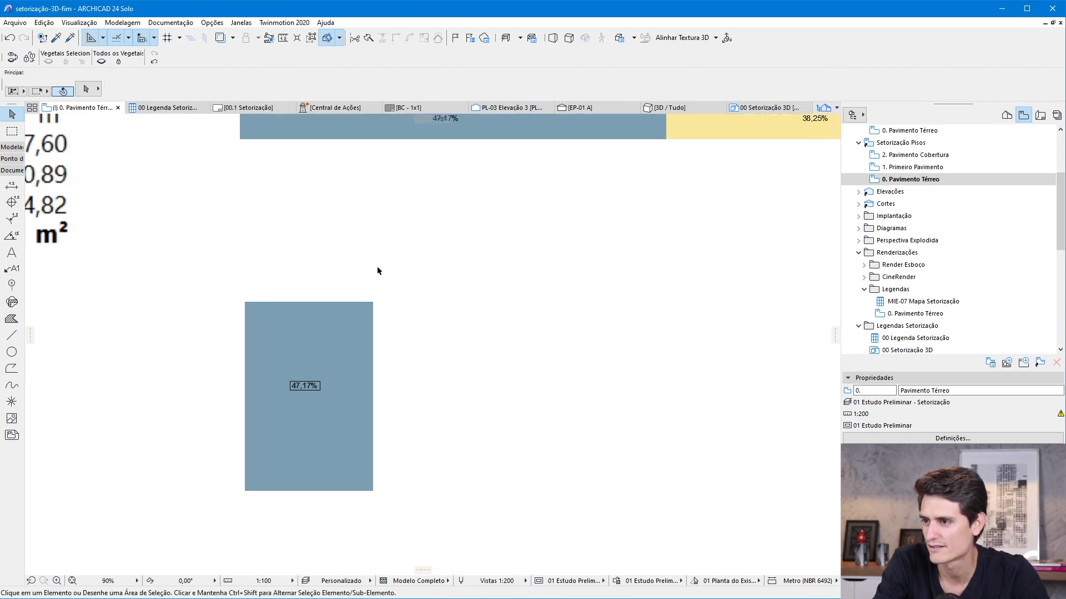
# Step: Recheck the ÍNTIMO stamp's Aspecto settings, zoom out to the chart and measure the bar height
pyautogui.scroll(3, 331, 439)
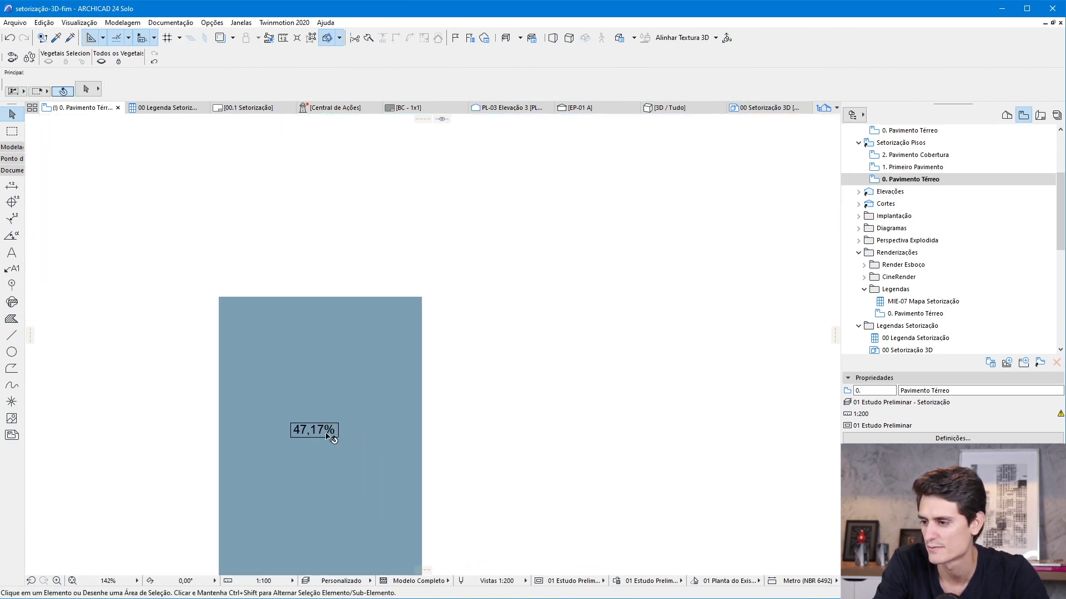
pyautogui.scroll(4, 331, 439)
pyautogui.click(400, 394)
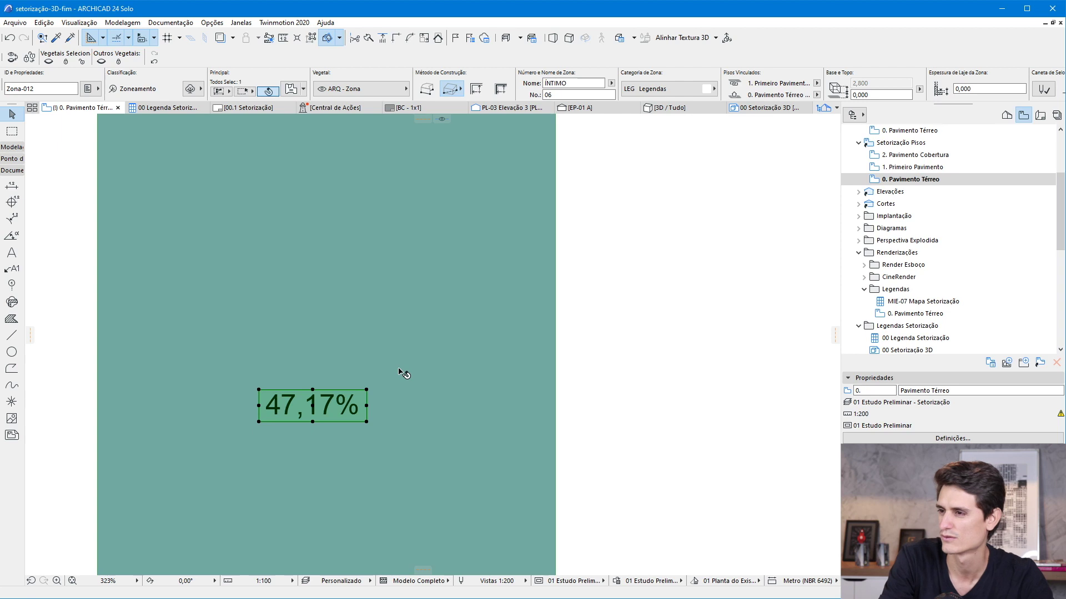
pyautogui.hotkey('ctrl', 't')
pyautogui.click(195, 360)
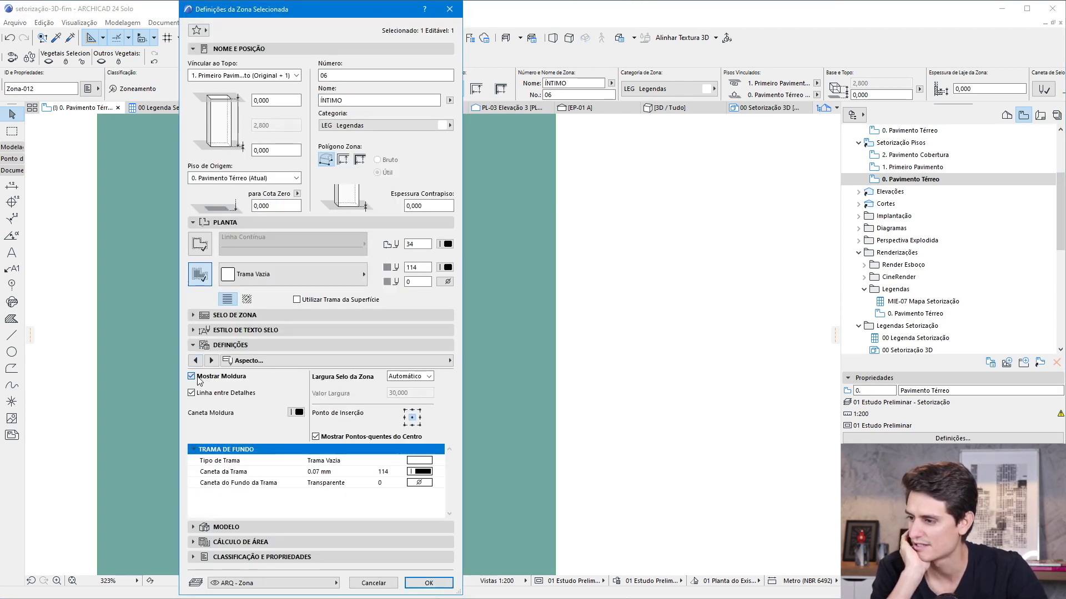
pyautogui.click(428, 582)
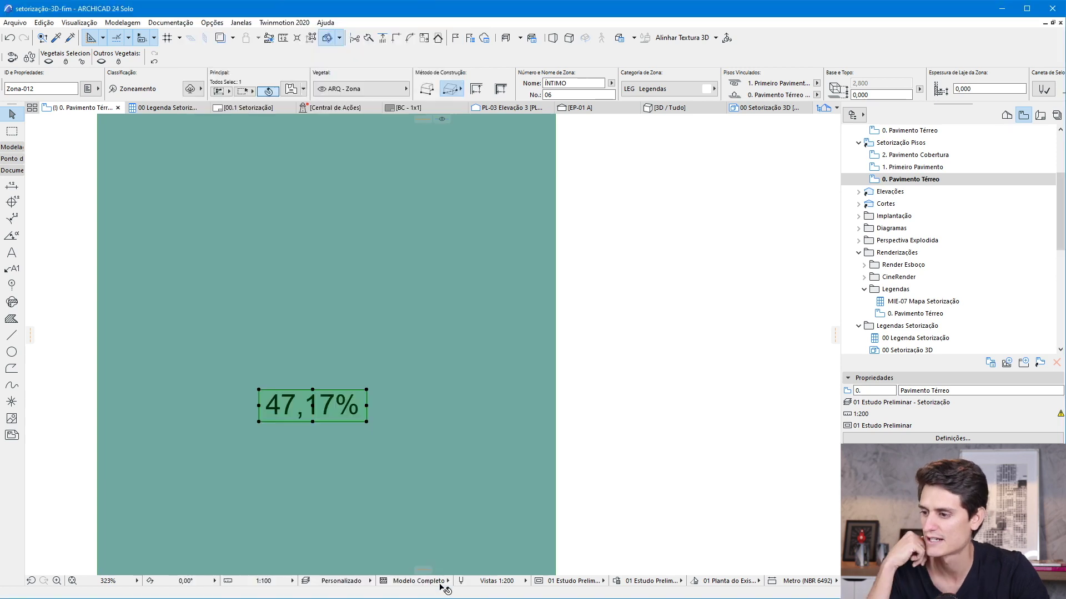
pyautogui.scroll(-3, 502, 375)
pyautogui.press('Escape')
pyautogui.scroll(-5, 303, 365)
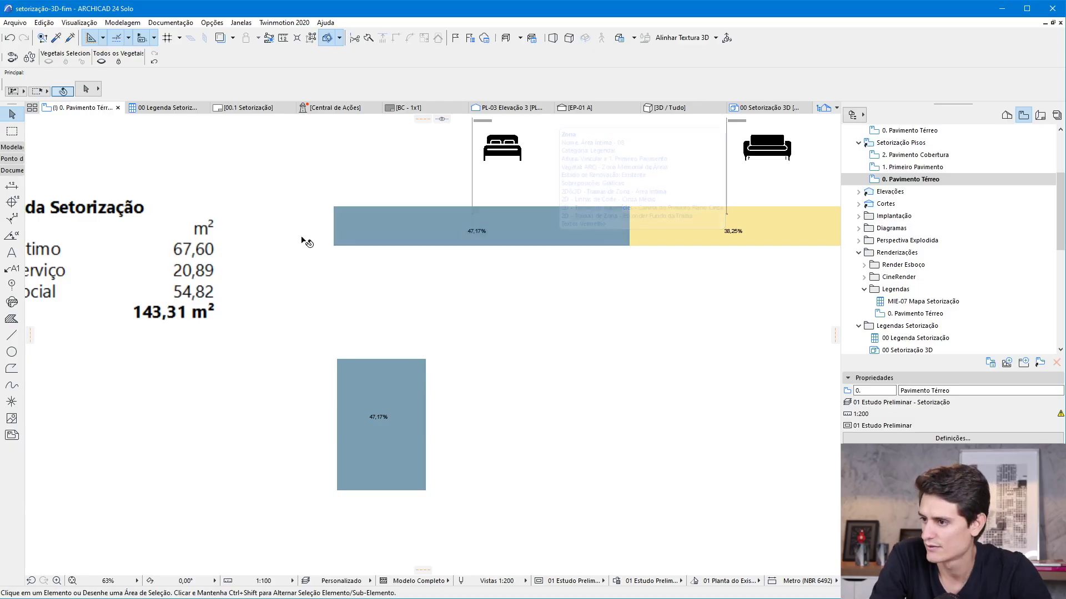
pyautogui.click(334, 246)
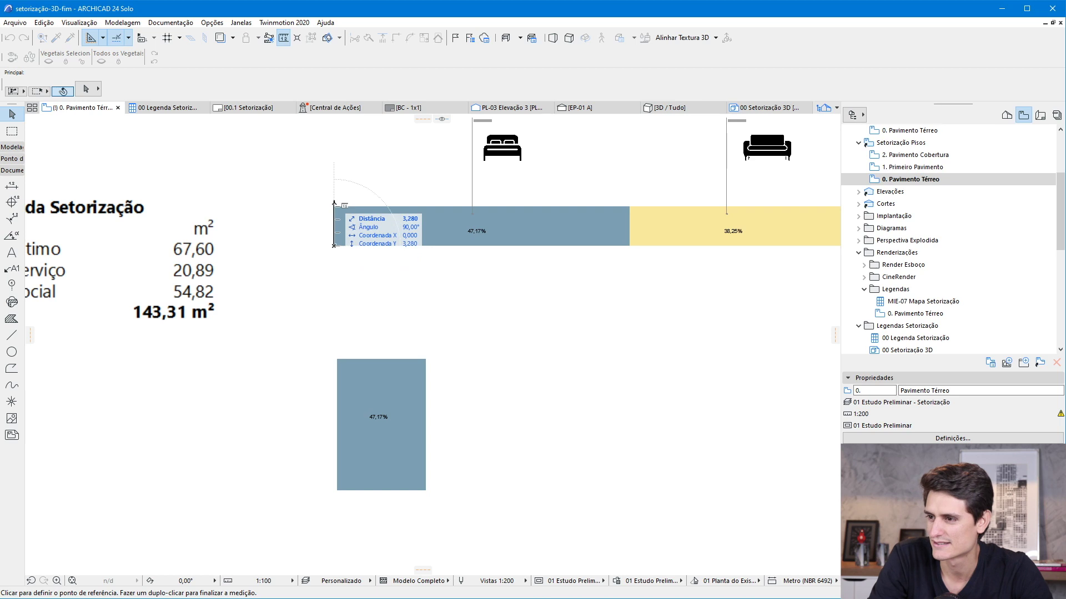
pyautogui.press('Escape')
pyautogui.scroll(-1, 361, 268)
pyautogui.scroll(3, 323, 339)
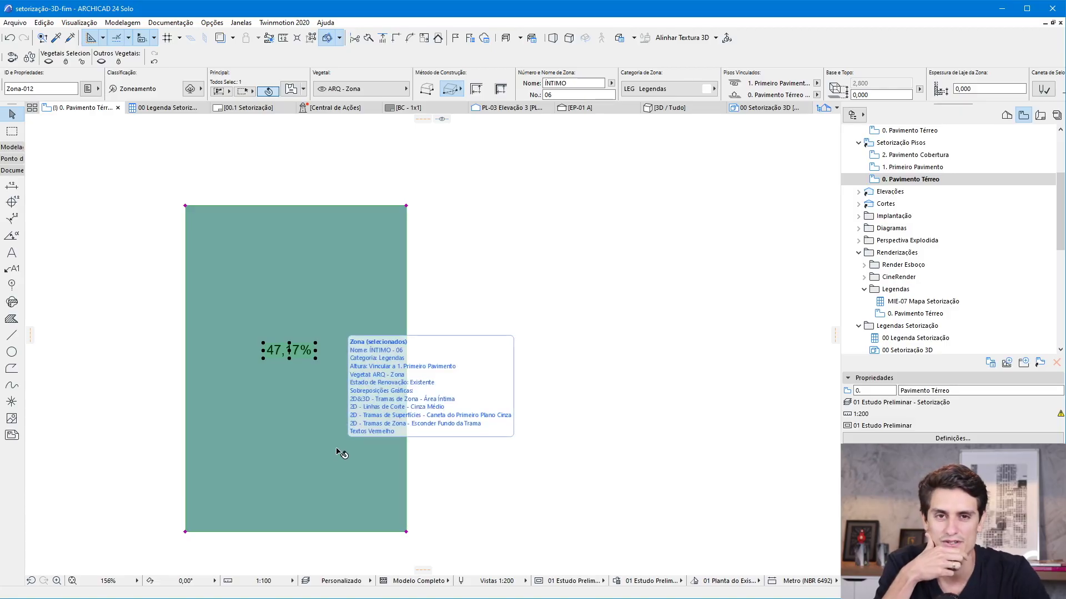
# Step: Offset the ÍNTIMO zone's top edge by 7 while keeping its area fixed
pyautogui.scroll(-1, 336, 450)
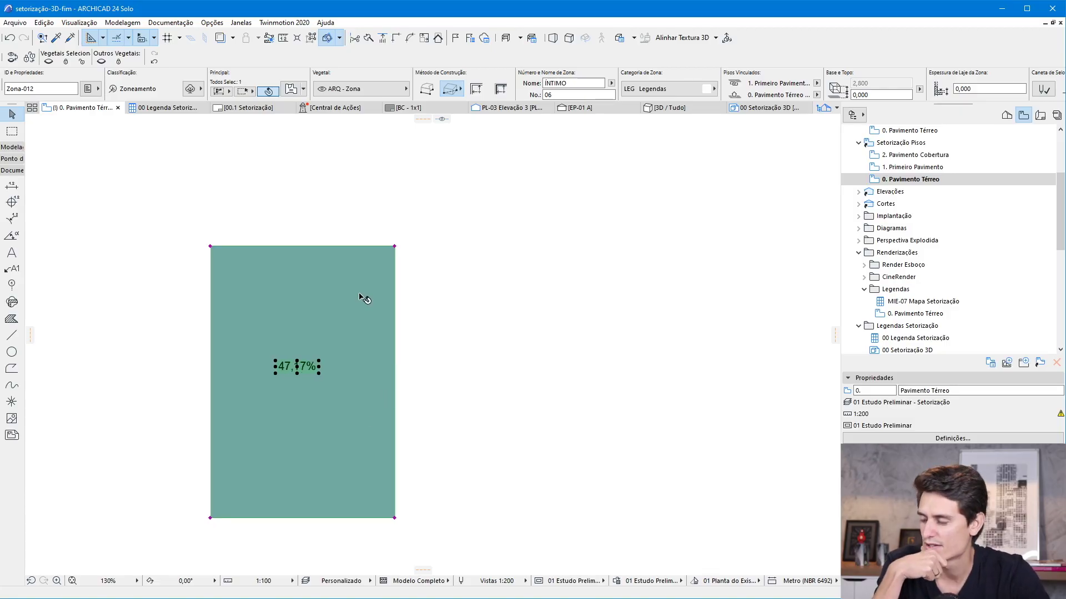
pyautogui.click(303, 246)
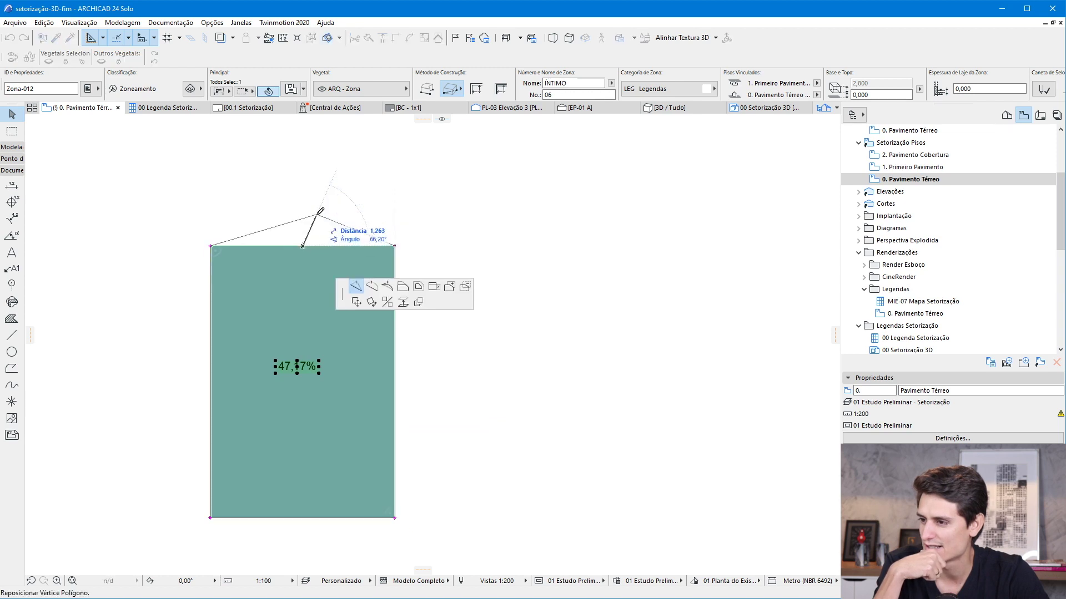
pyautogui.click(438, 283)
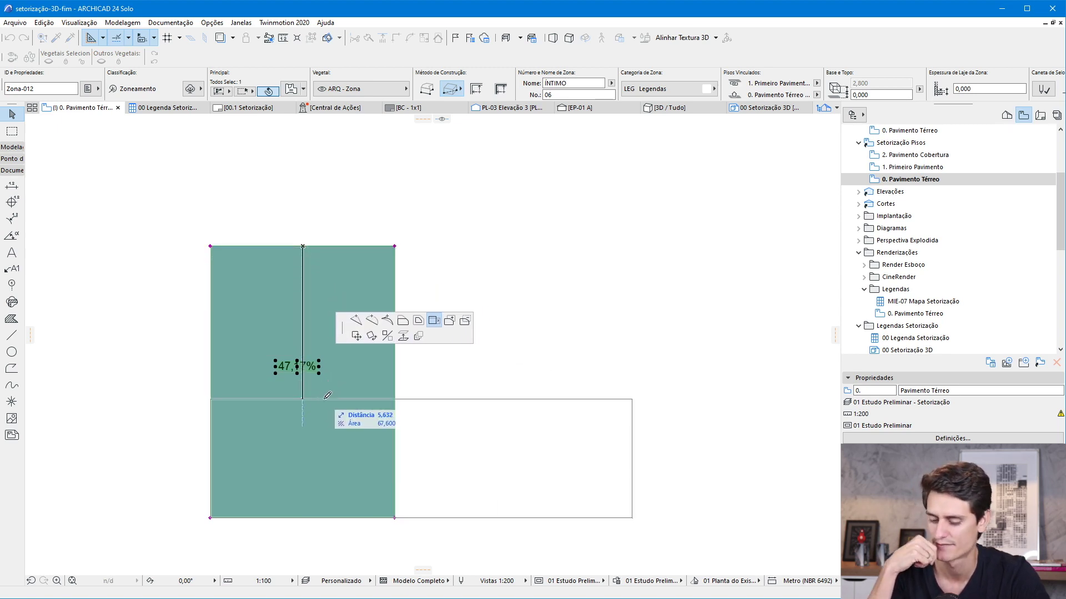
pyautogui.write('7')
pyautogui.press('Return')
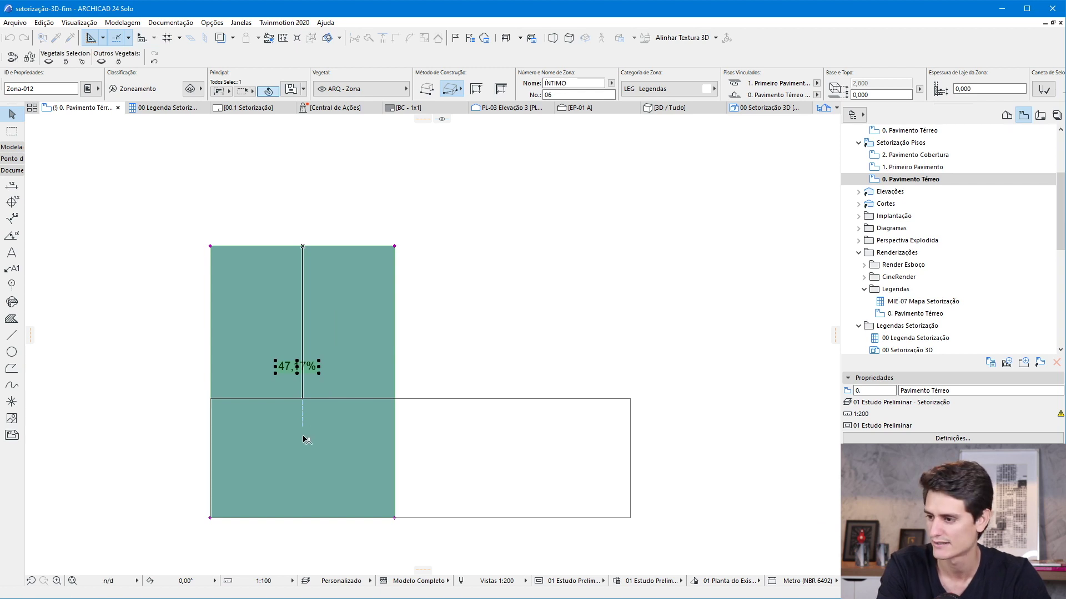
# Step: Centre the 47,17% label in the zone and move the zone just below the blue bar
pyautogui.scroll(-2, 206, 290)
pyautogui.scroll(3, 295, 353)
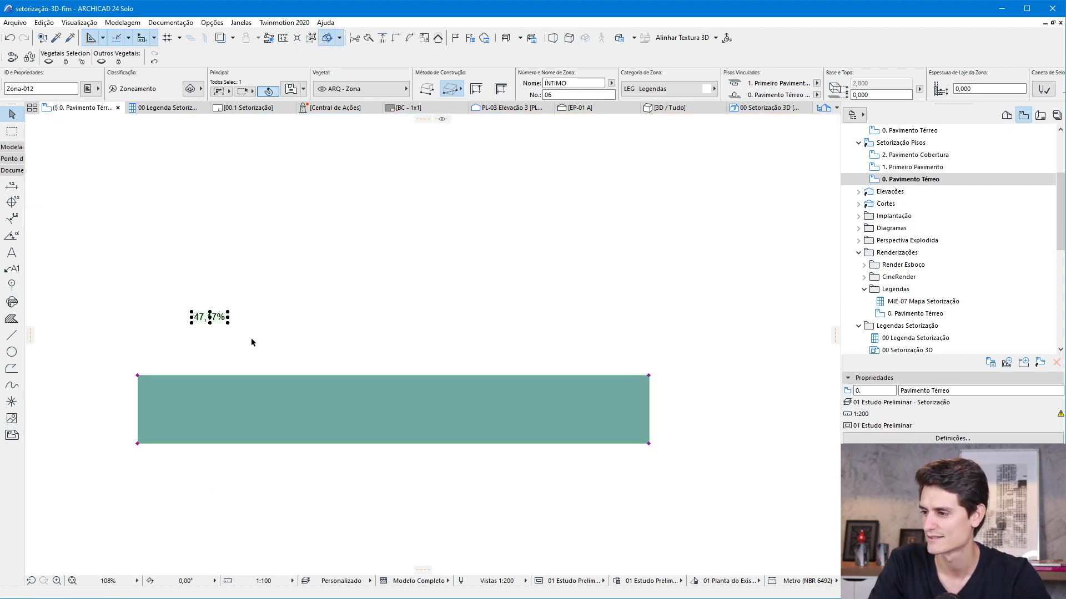
pyautogui.click(211, 320)
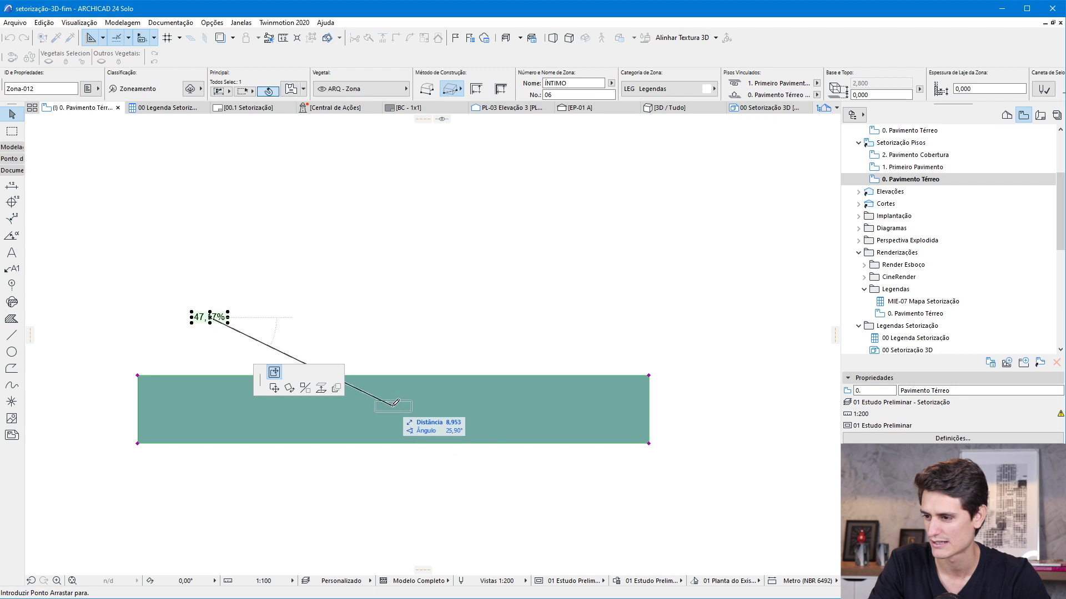
pyautogui.click(391, 408)
pyautogui.scroll(-4, 404, 321)
pyautogui.click(278, 351)
pyautogui.click(275, 234)
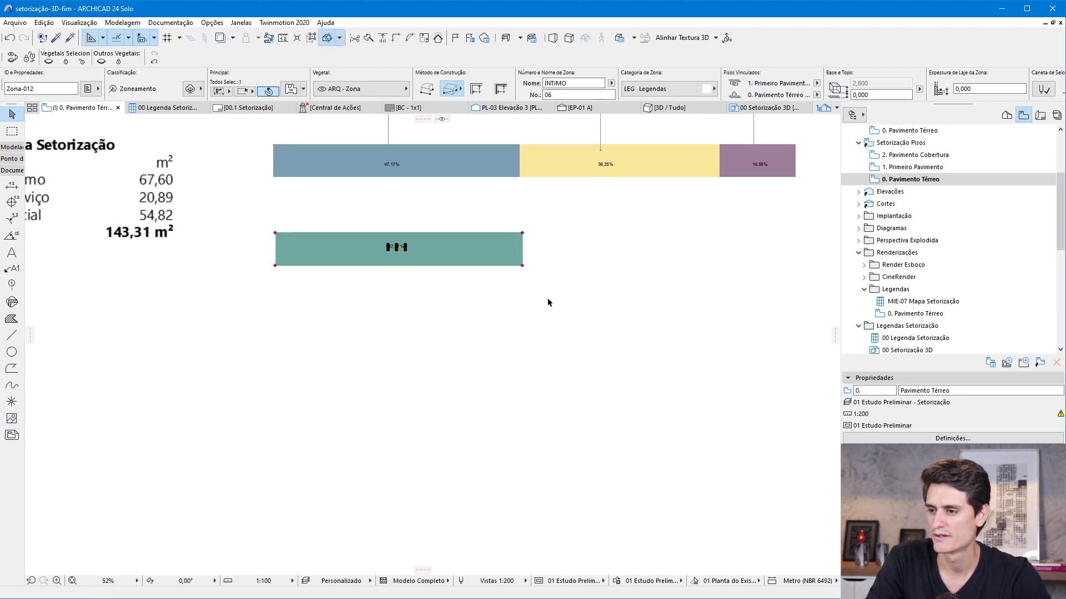
pyautogui.scroll(2, 328, 342)
pyautogui.scroll(1, 383, 416)
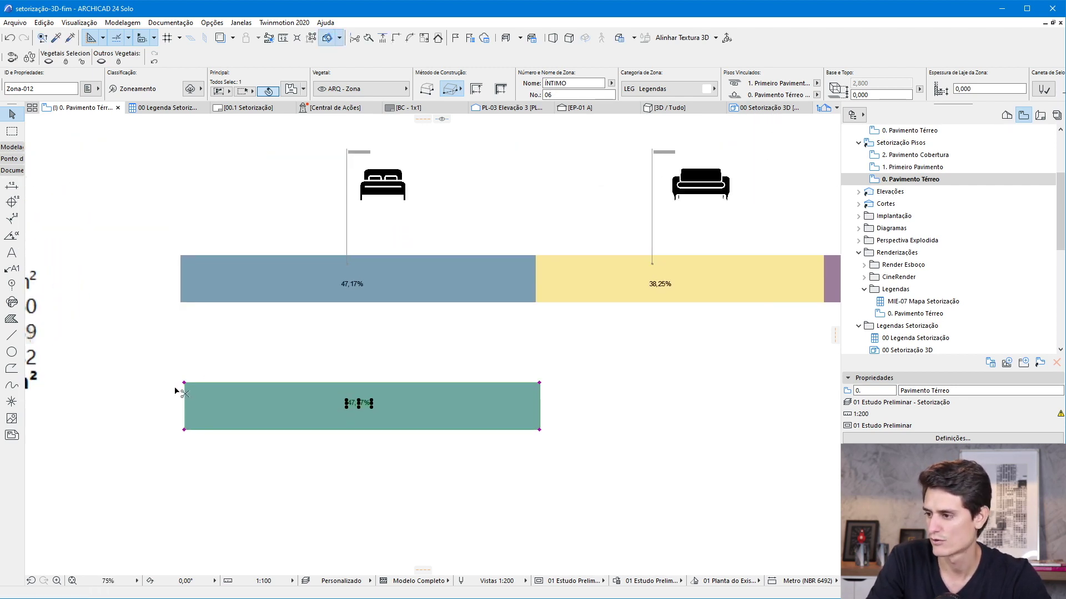
pyautogui.hotkey('ctrl', 'd')
pyautogui.press('Escape')
pyautogui.press('Escape')
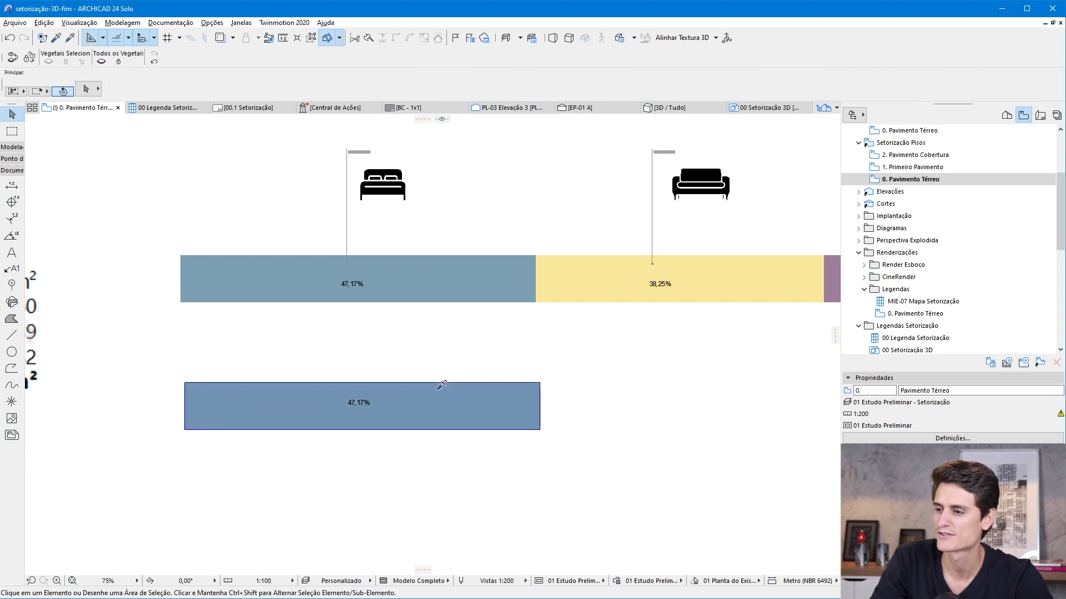
# Step: Check the Tipo de Ambiente options and begin a new rectangular zone at the blue bar's corner
pyautogui.click(98, 88)
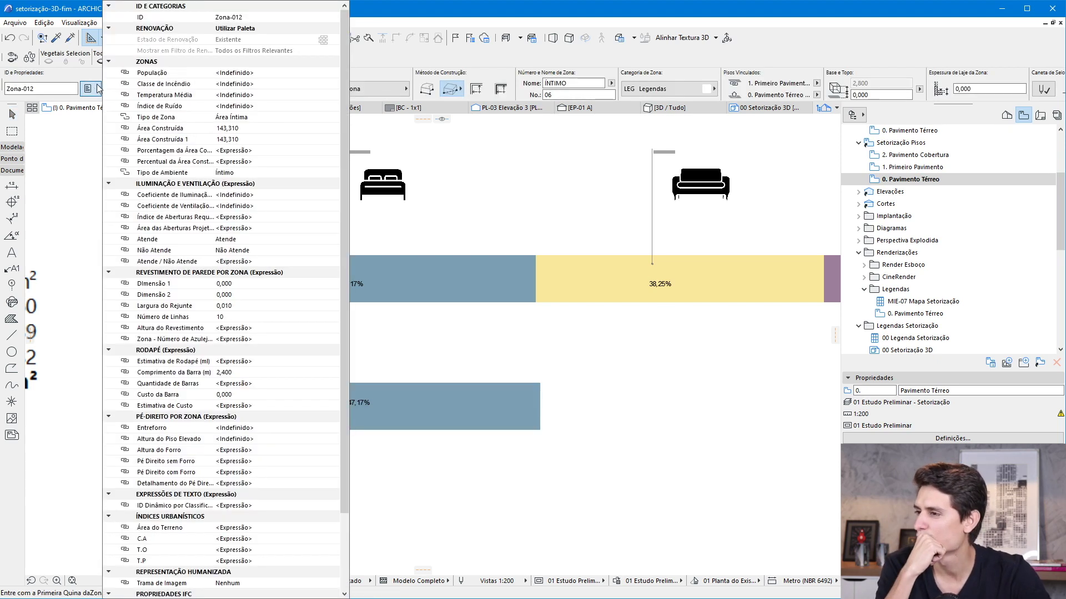
pyautogui.click(336, 173)
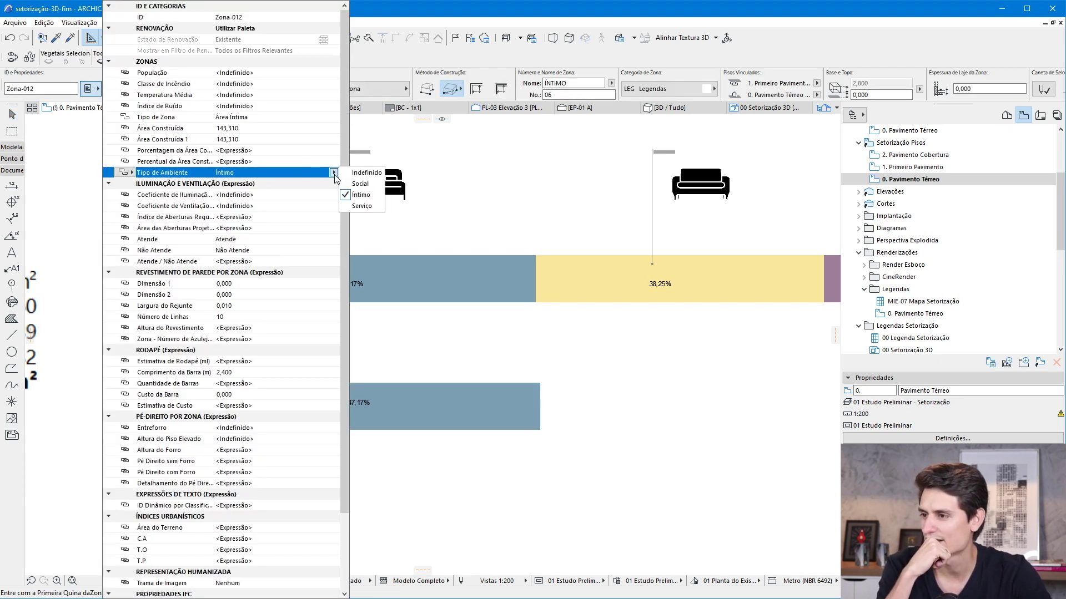
pyautogui.click(346, 183)
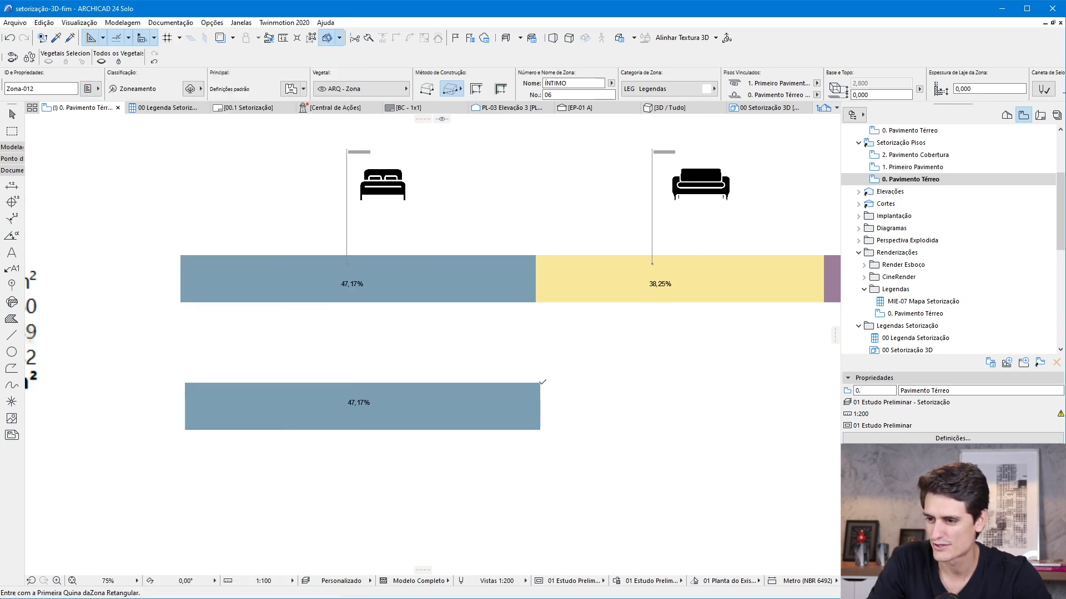
pyautogui.click(540, 383)
pyautogui.scroll(-3, 680, 491)
pyautogui.scroll(2, 466, 490)
pyautogui.scroll(-1, 488, 469)
# Step: Finish the new lower-row zone at 10 m height and place its label
pyautogui.scroll(1, 271, 428)
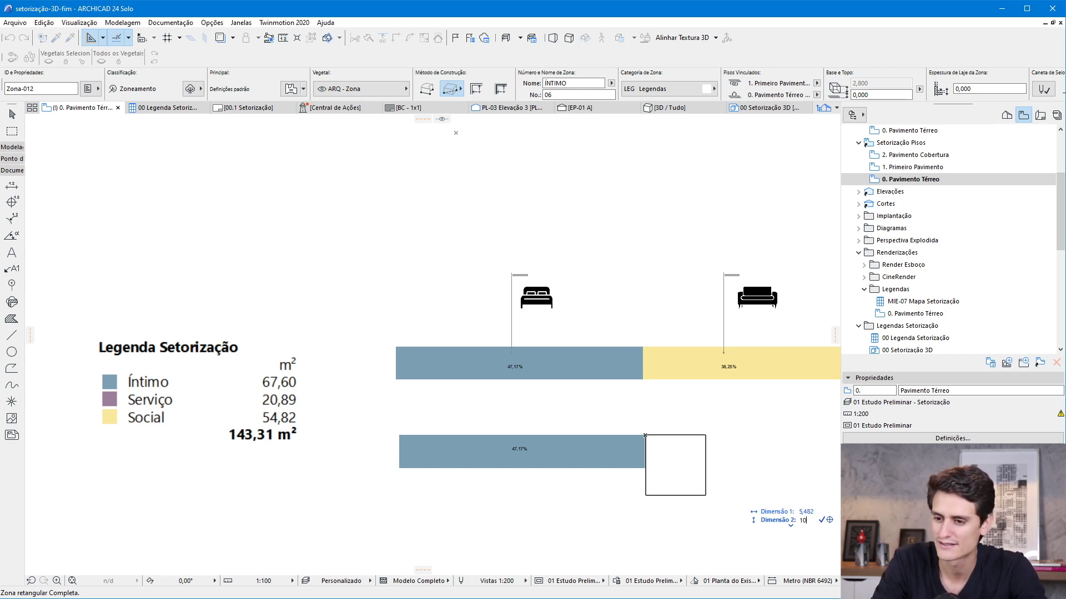
pyautogui.press('Return')
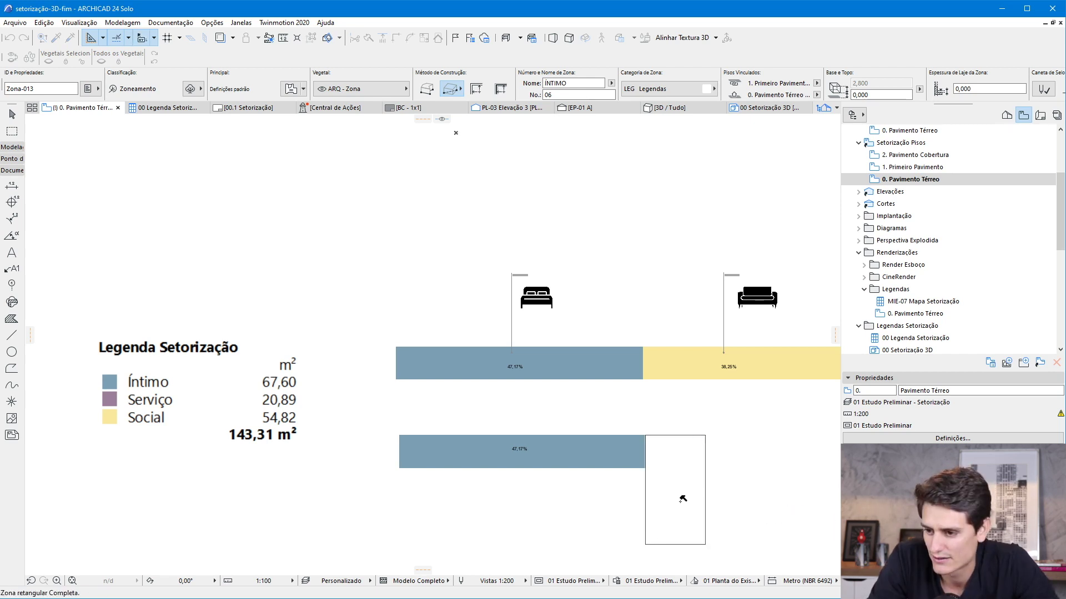
pyautogui.click(678, 485)
pyautogui.scroll(3, 655, 433)
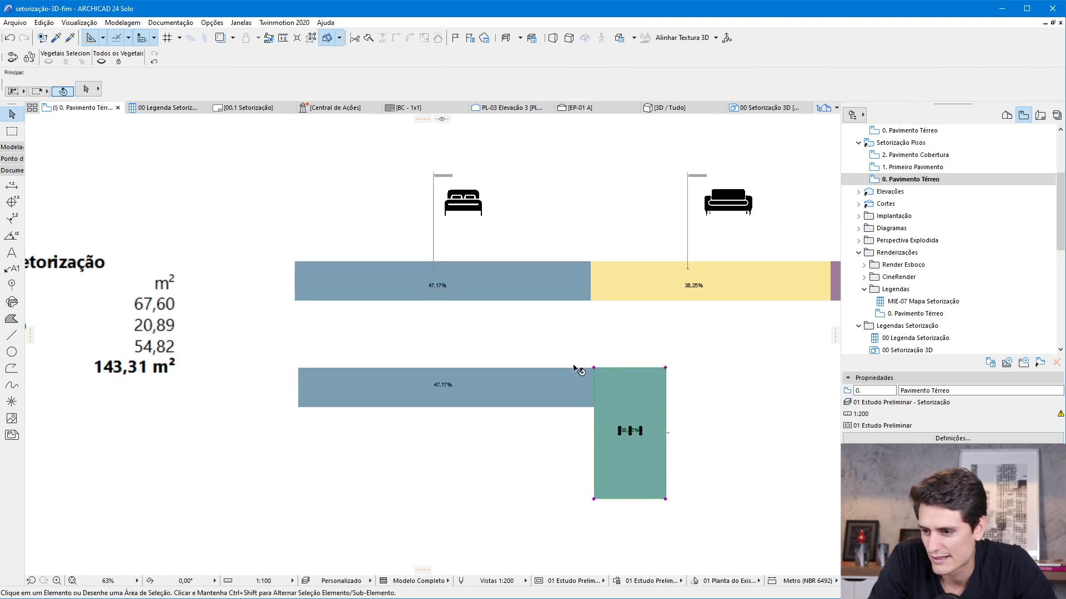
# Step: Set the selected zone's Tipo de Zona property to Área Social
pyautogui.click(615, 366)
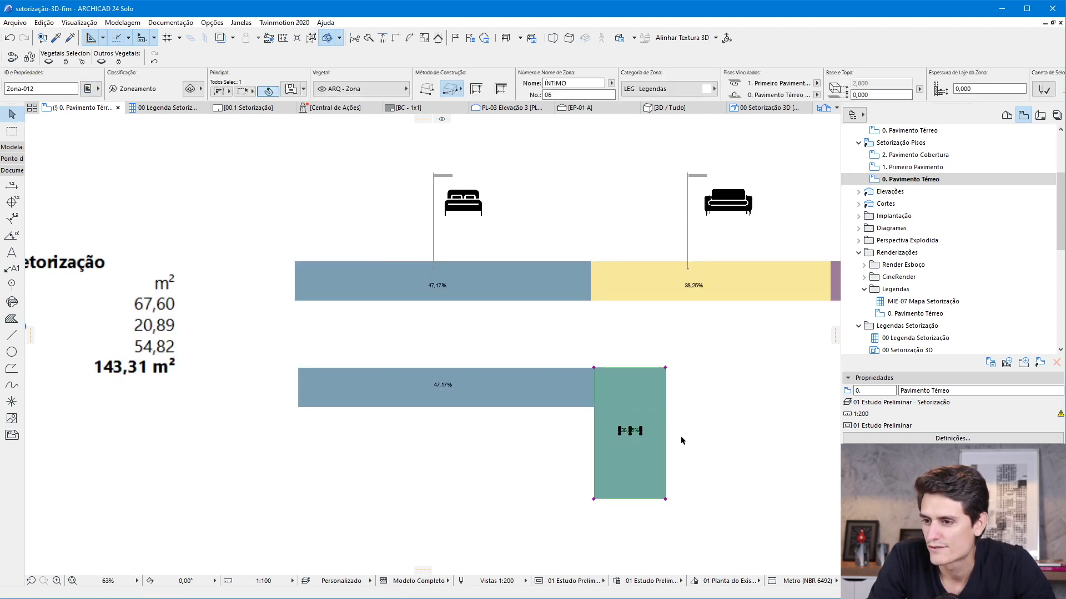
pyautogui.click(91, 90)
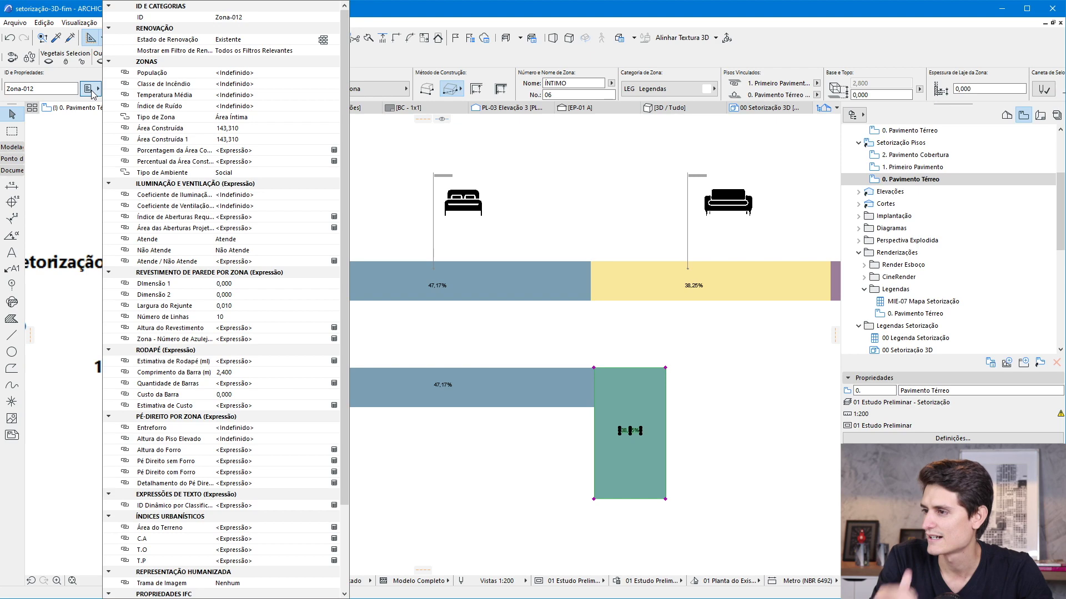
pyautogui.click(706, 497)
pyautogui.scroll(2, 706, 497)
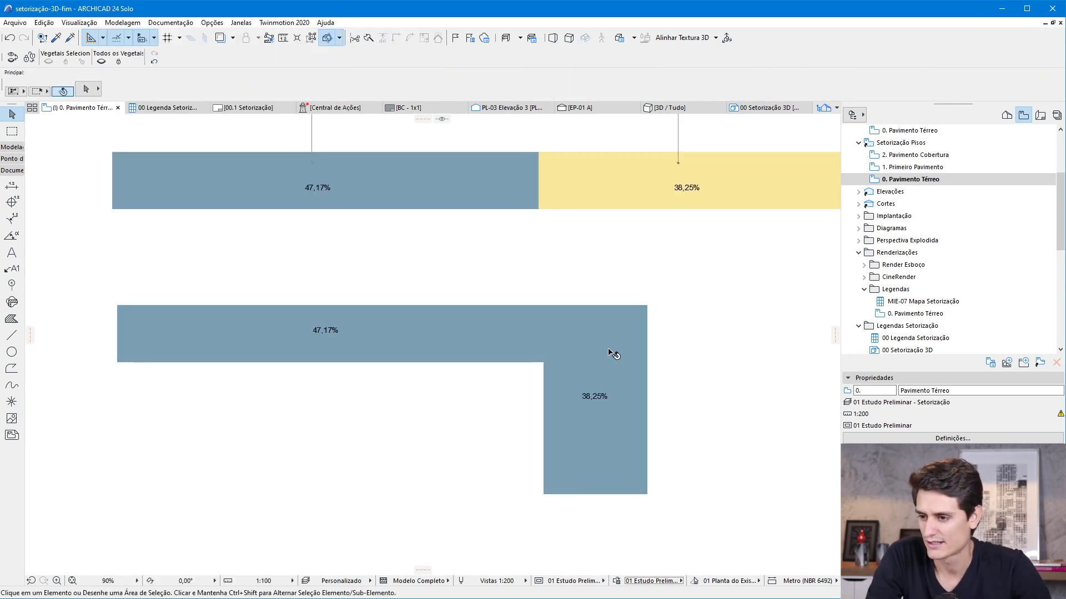
pyautogui.click(92, 91)
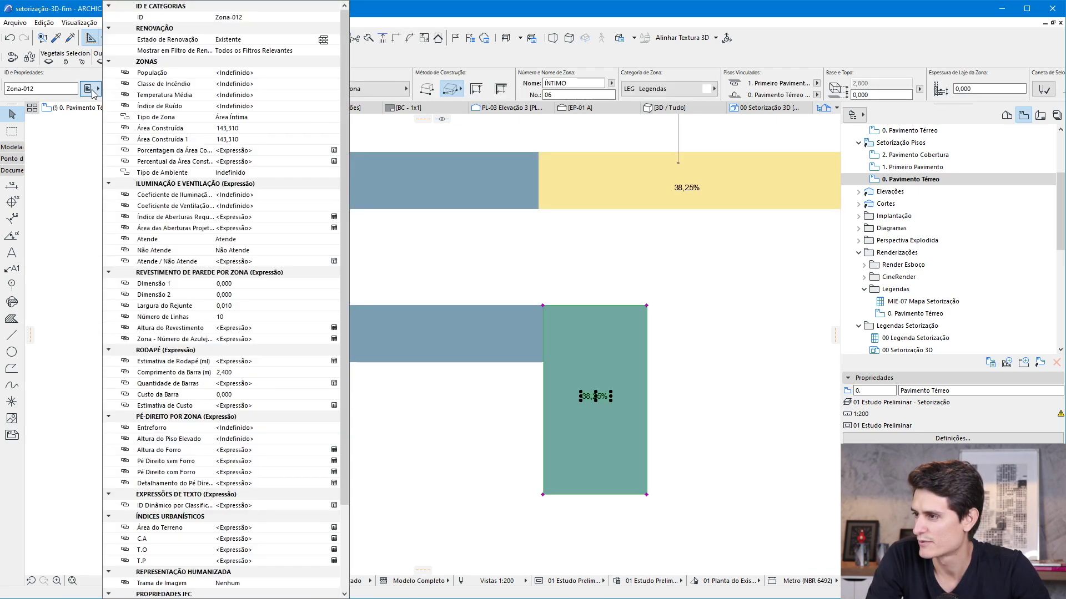
pyautogui.click(165, 174)
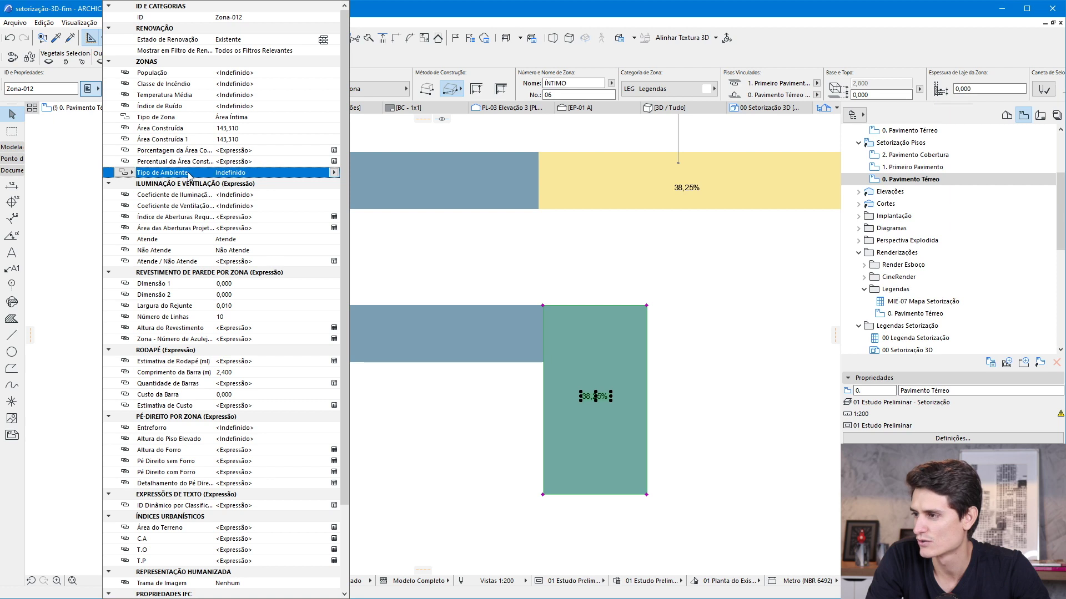
pyautogui.click(184, 118)
pyautogui.click(333, 117)
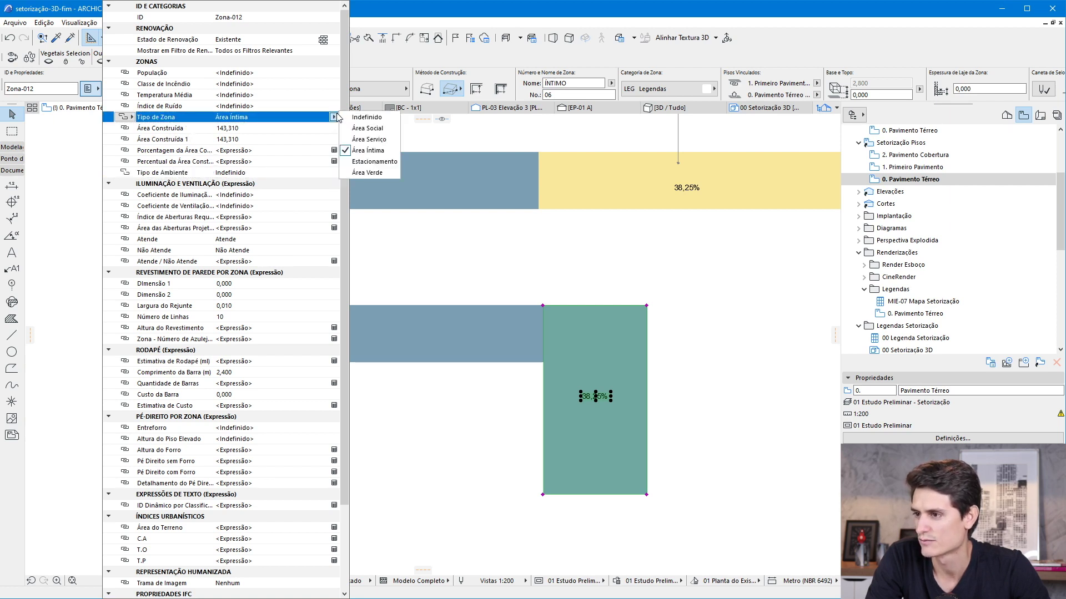
pyautogui.click(370, 129)
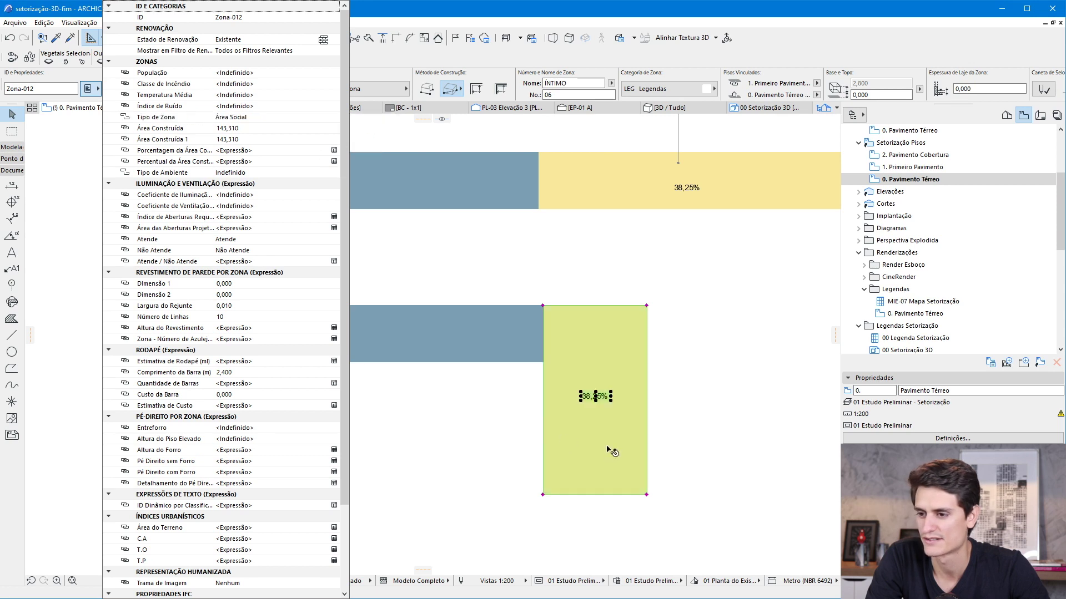
pyautogui.click(448, 432)
pyautogui.scroll(-1, 467, 349)
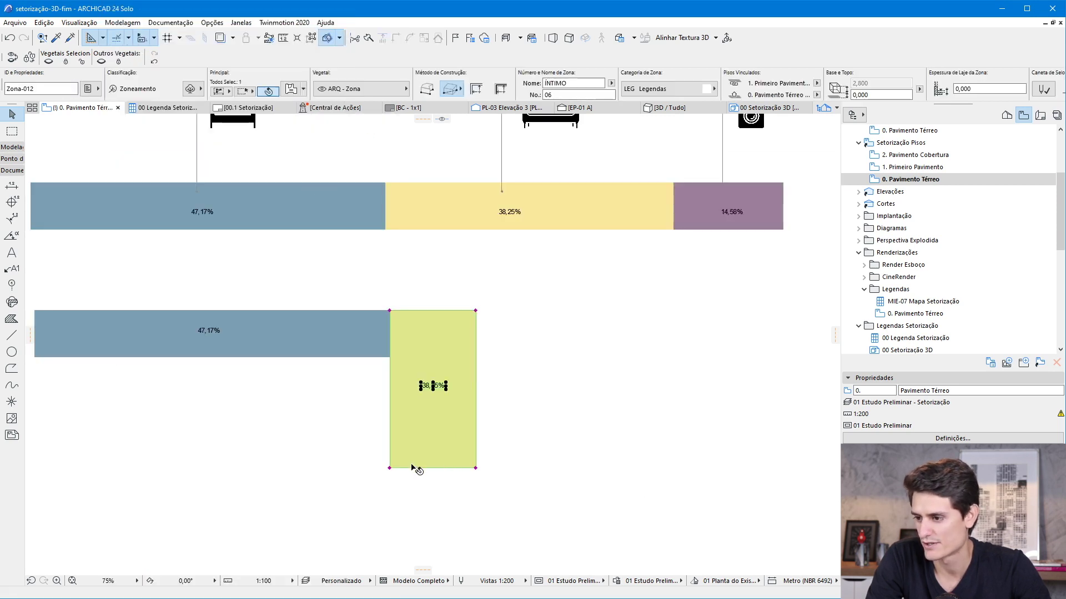
pyautogui.click(390, 468)
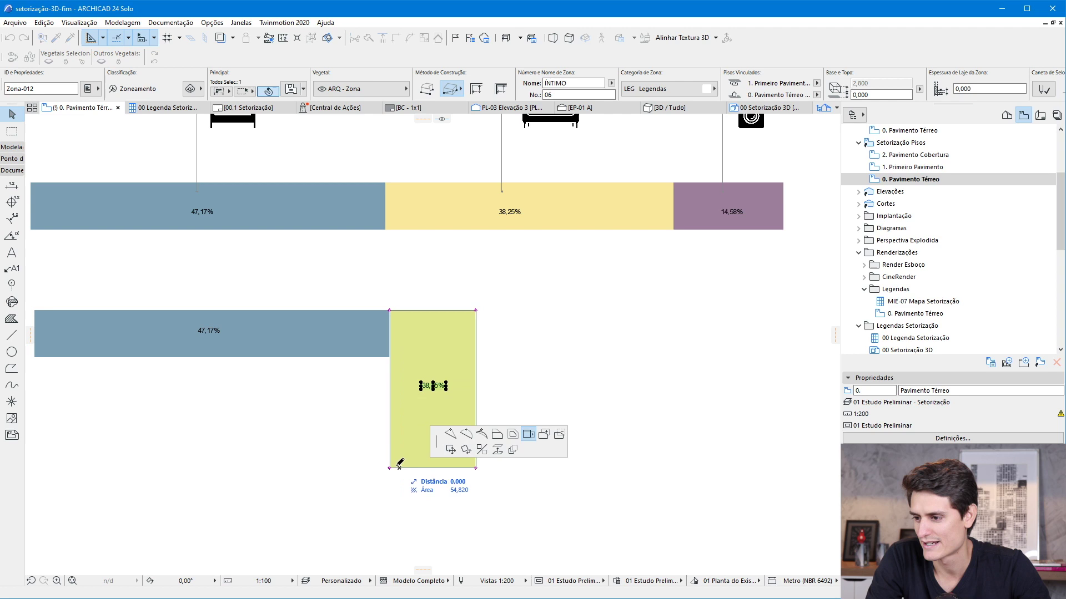
# Step: Offset the yellow zone's bottom edge up into a strip level with the blue zone
pyautogui.scroll(2, 404, 463)
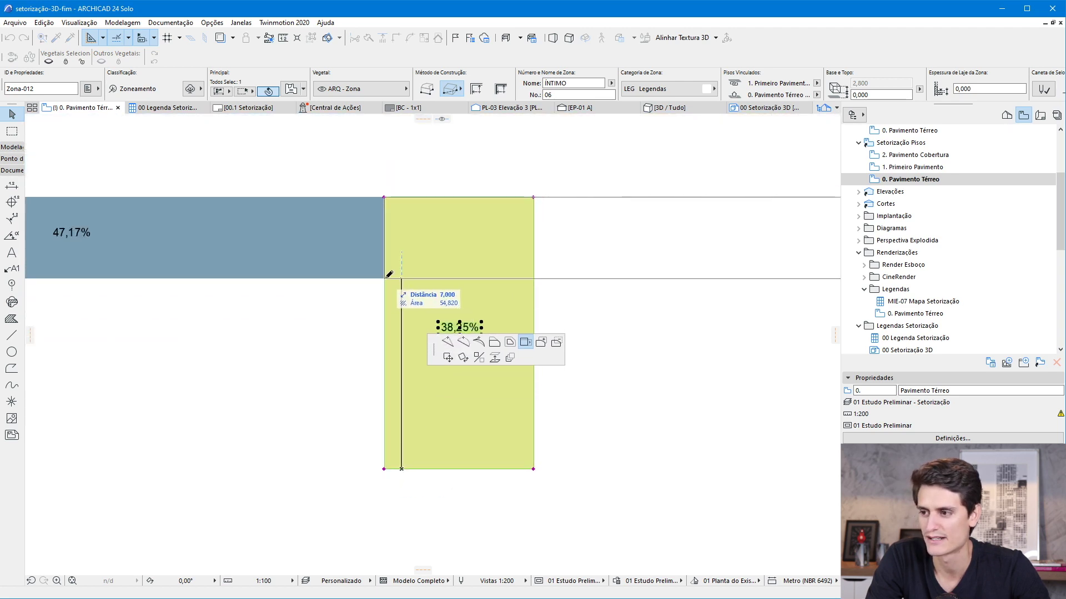
pyautogui.scroll(-3, 389, 274)
pyautogui.scroll(1, 402, 231)
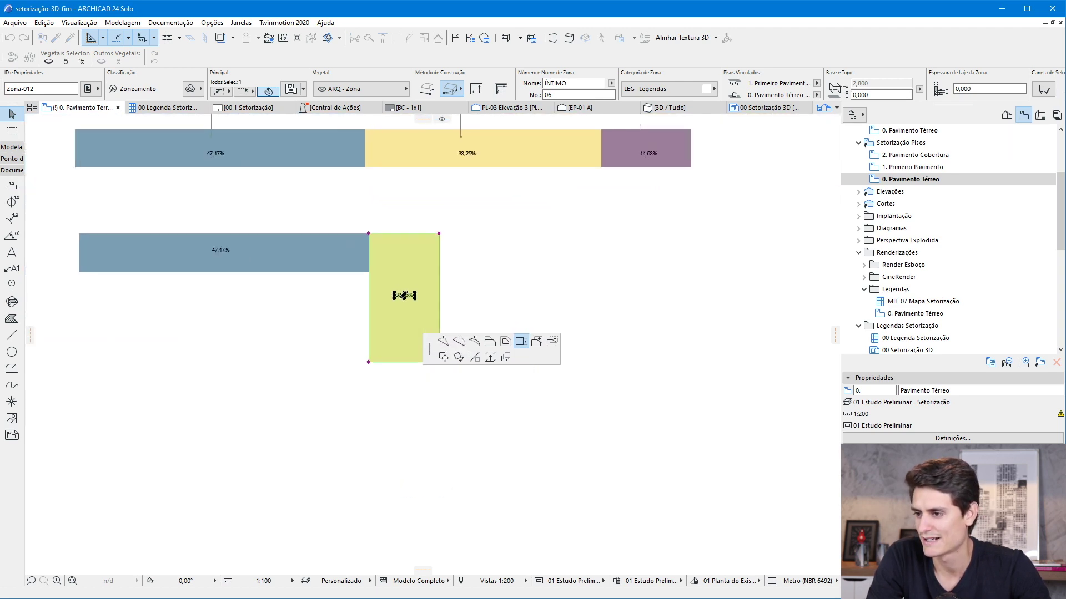
pyautogui.scroll(1, 399, 292)
pyautogui.press('Escape')
pyautogui.press('Escape')
pyautogui.click(447, 392)
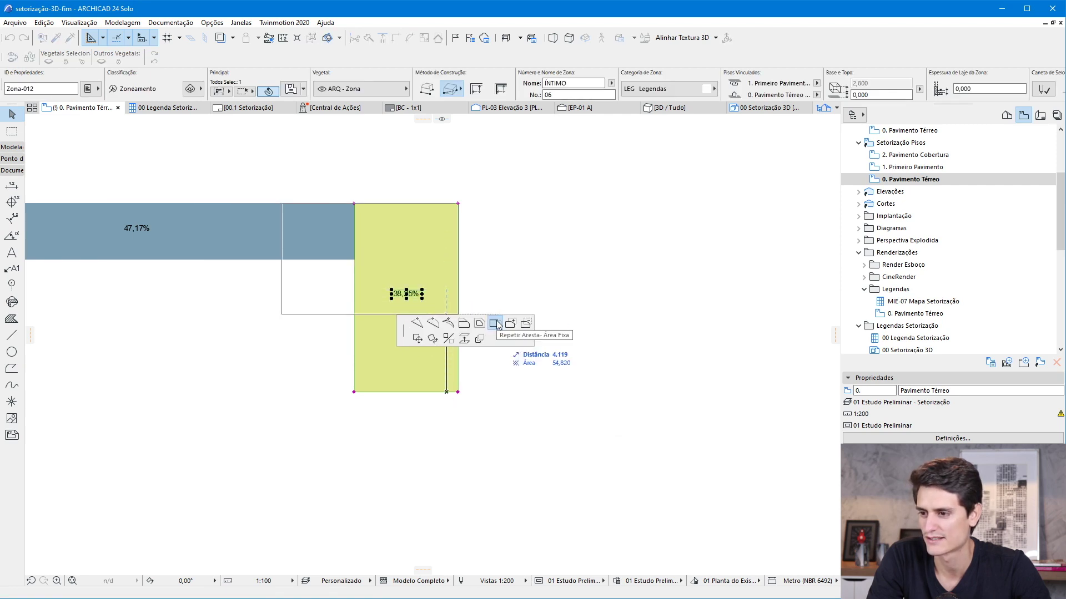
pyautogui.press('Escape')
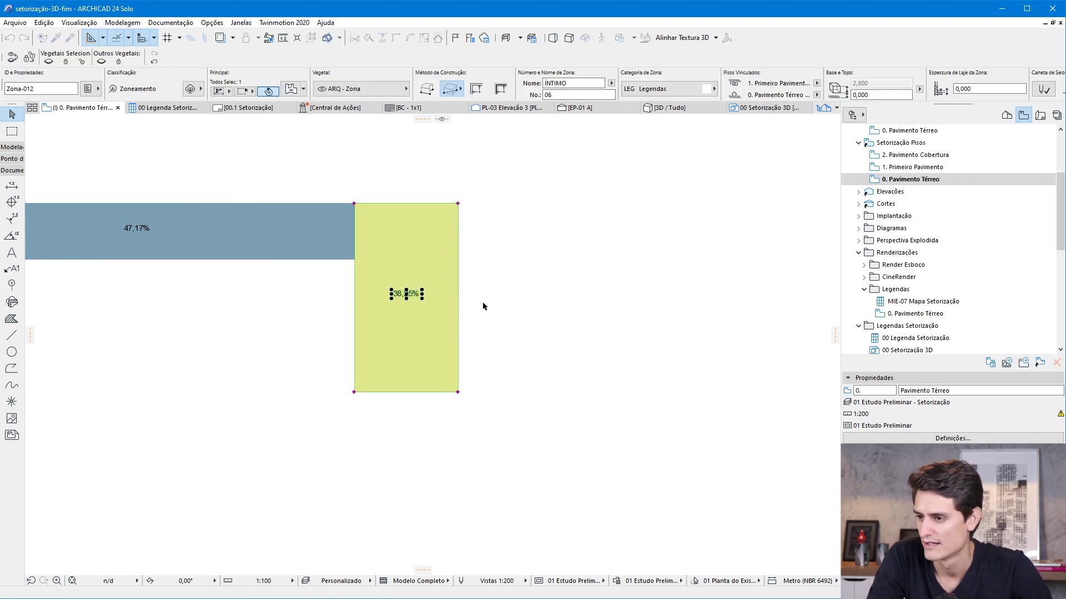
pyautogui.click(360, 393)
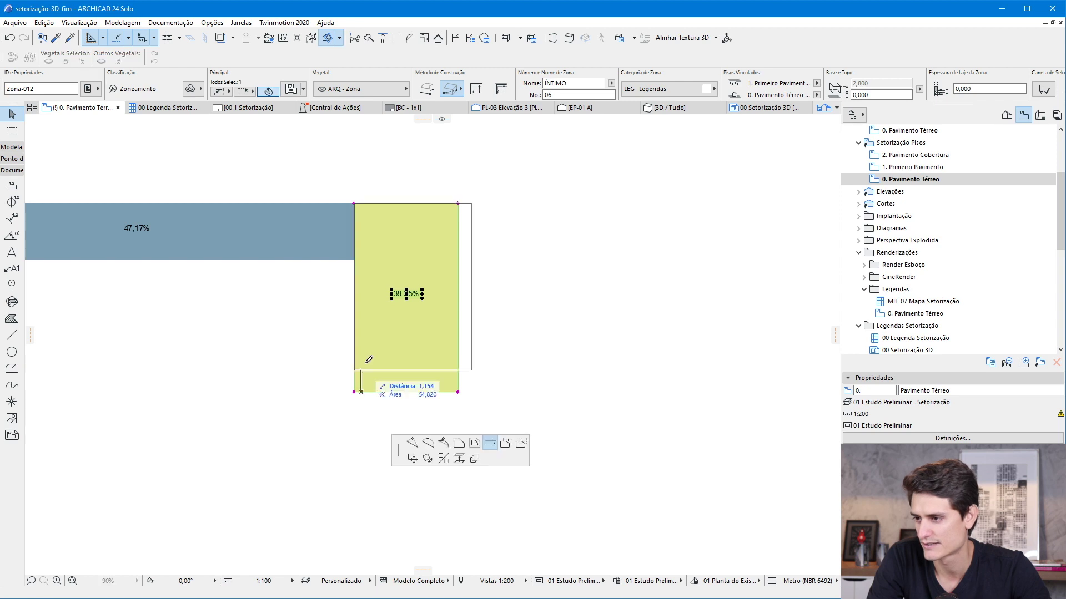
pyautogui.click(356, 263)
# Step: Move the 38,25% label inside the new strip and deselect the zone
pyautogui.click(406, 294)
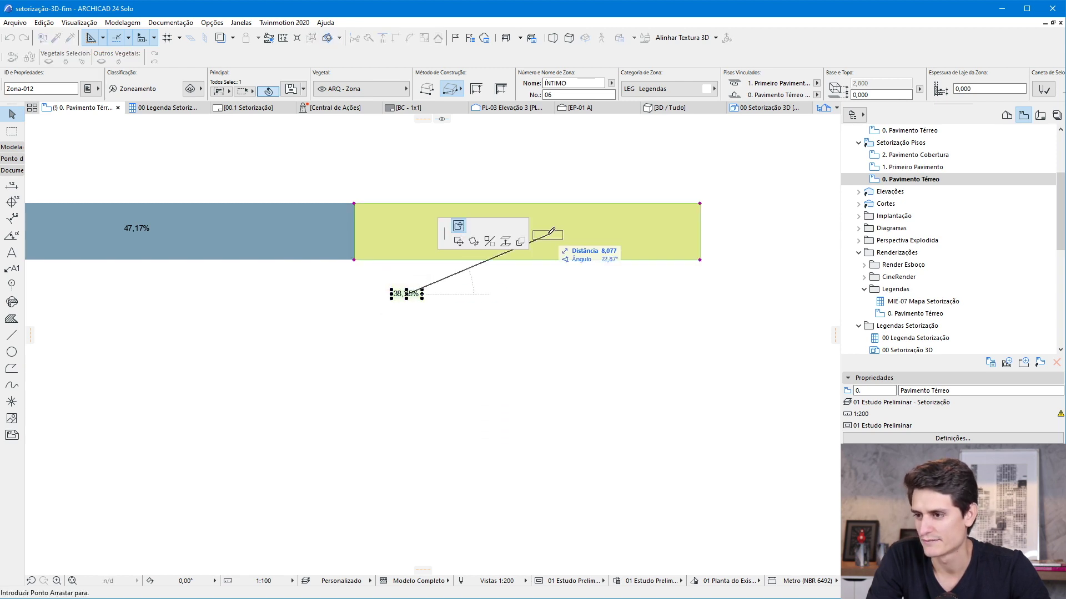
pyautogui.click(547, 234)
pyautogui.click(498, 352)
pyautogui.scroll(-1, 521, 257)
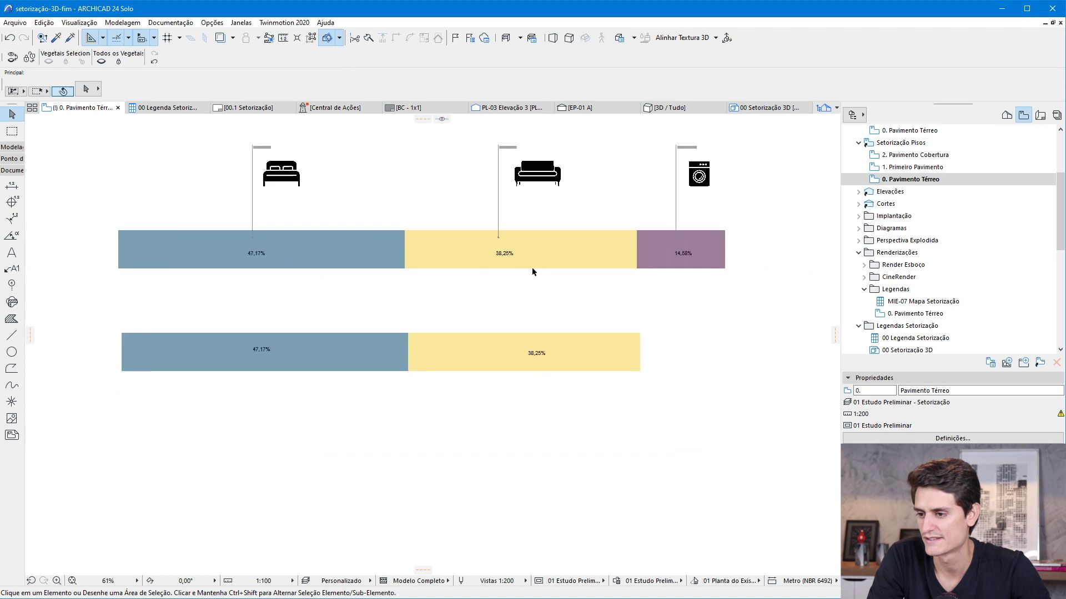
# Step: Pick up an existing zone's settings and set Tipo de Zona to Área Serviço
pyautogui.keyDown('shift'); pyautogui.hscroll(5, 357, 304); pyautogui.keyUp('shift')
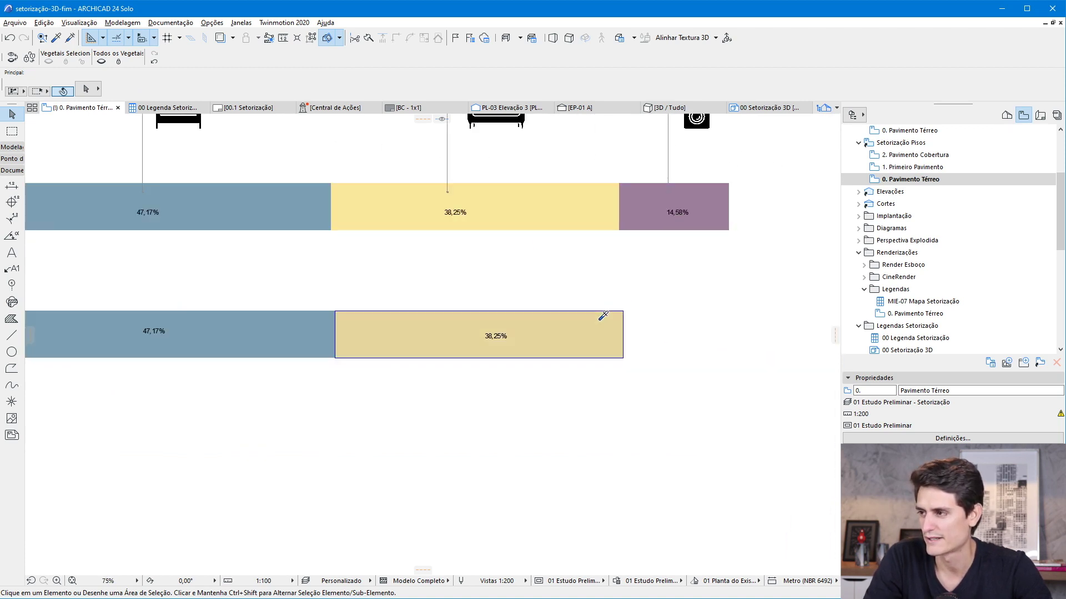
pyautogui.keyDown('alt'); pyautogui.click(603, 315); pyautogui.keyUp('alt')
pyautogui.click(96, 94)
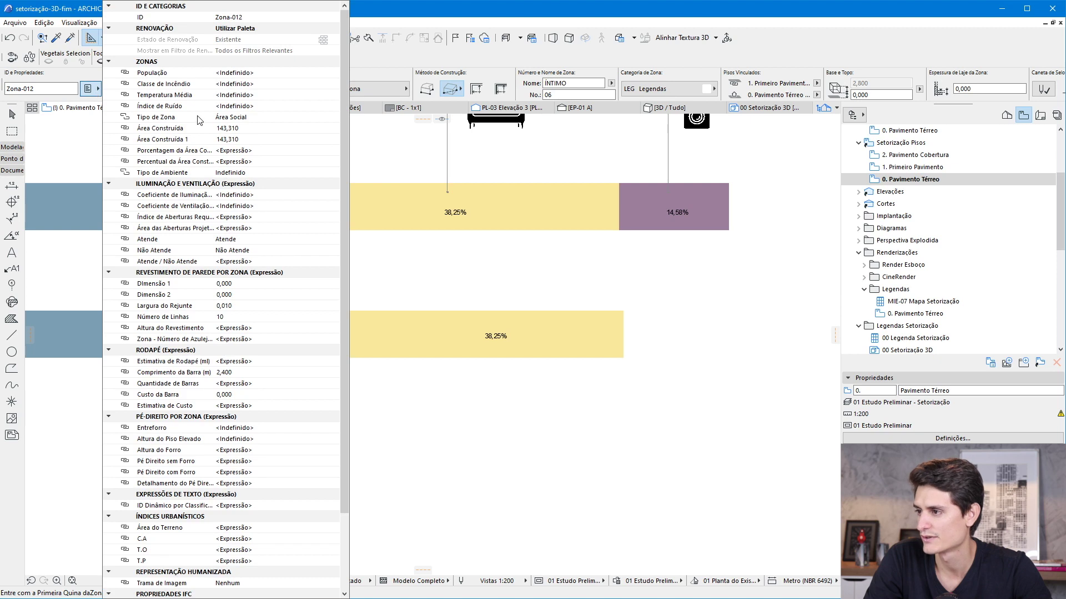
pyautogui.click(321, 122)
pyautogui.click(335, 117)
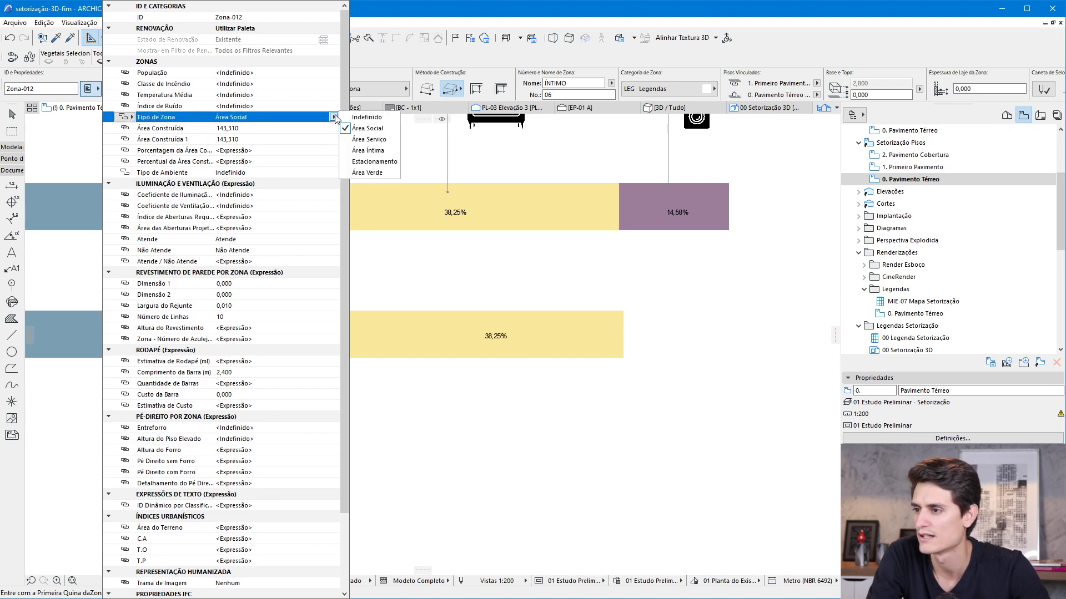
pyautogui.click(376, 144)
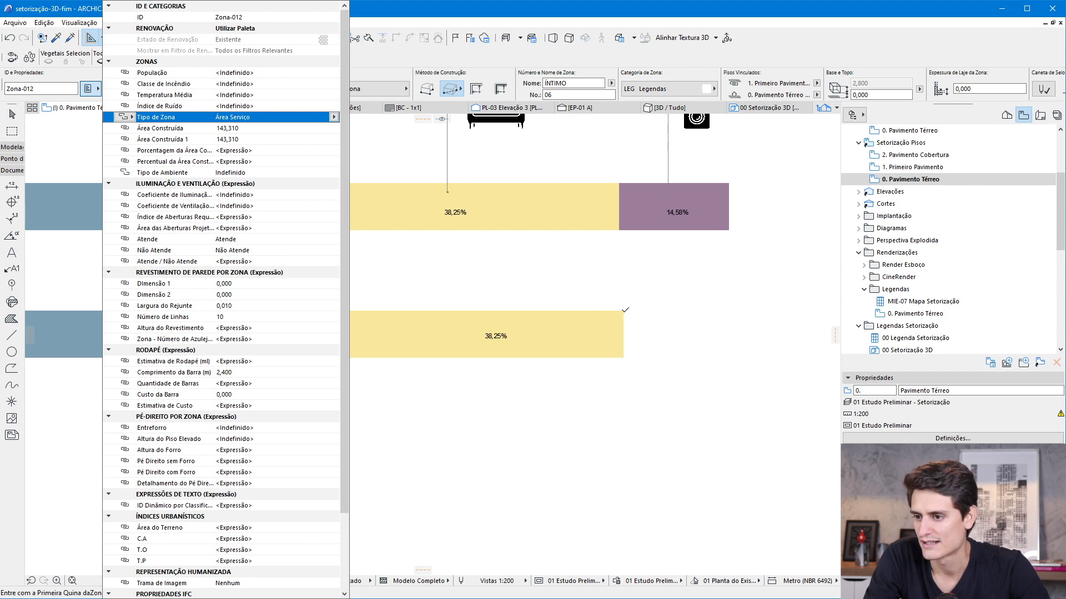
# Step: Draw a rectangular service zone at the bar end and place its percentage label
pyautogui.click(623, 310)
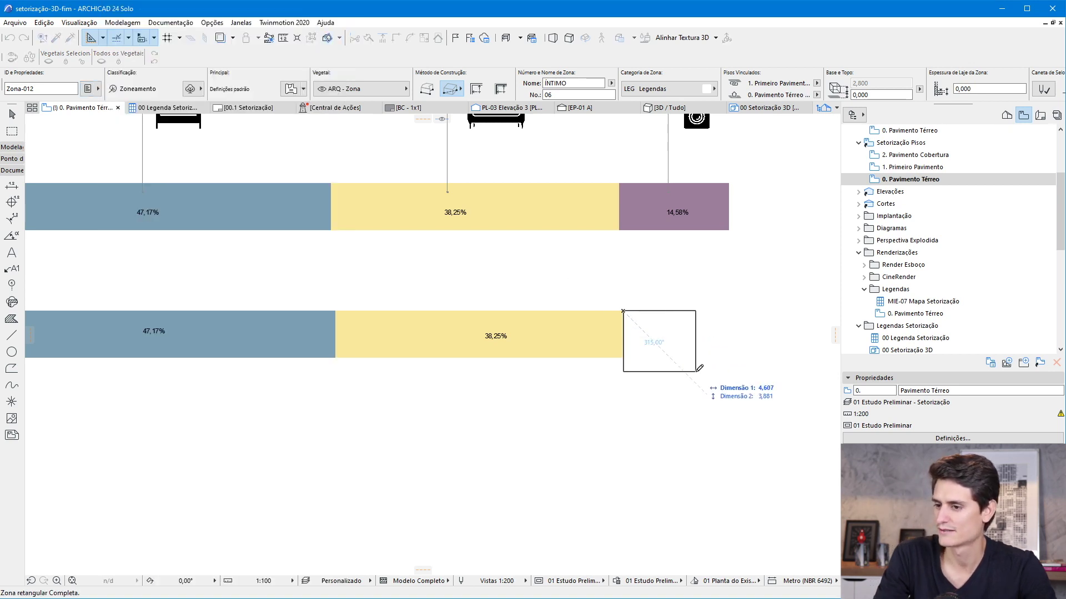
pyautogui.scroll(-5, 700, 368)
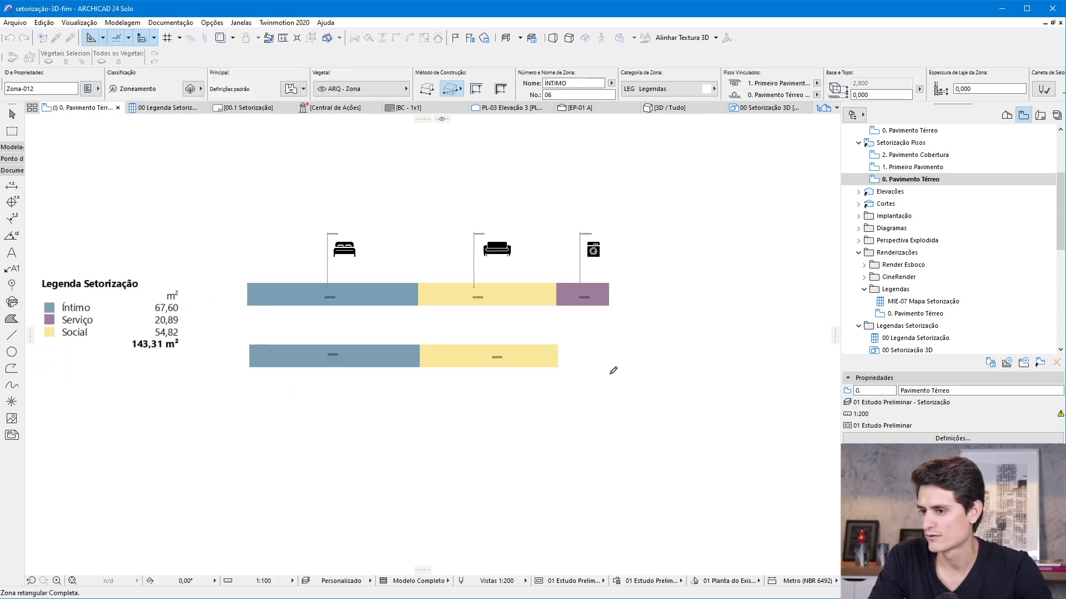
pyautogui.scroll(-2, 613, 371)
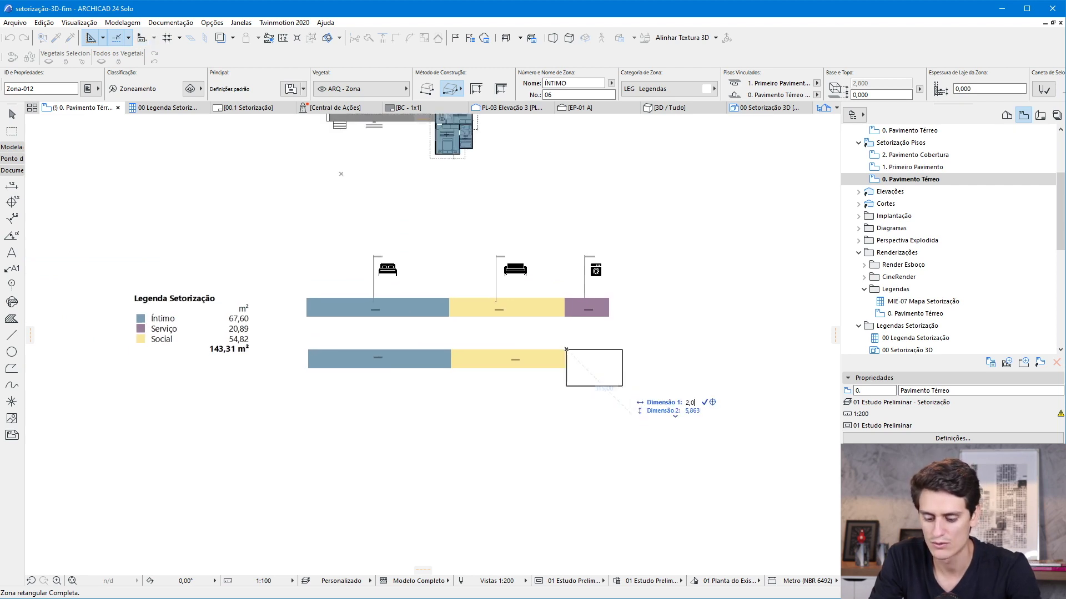
pyautogui.write('10')
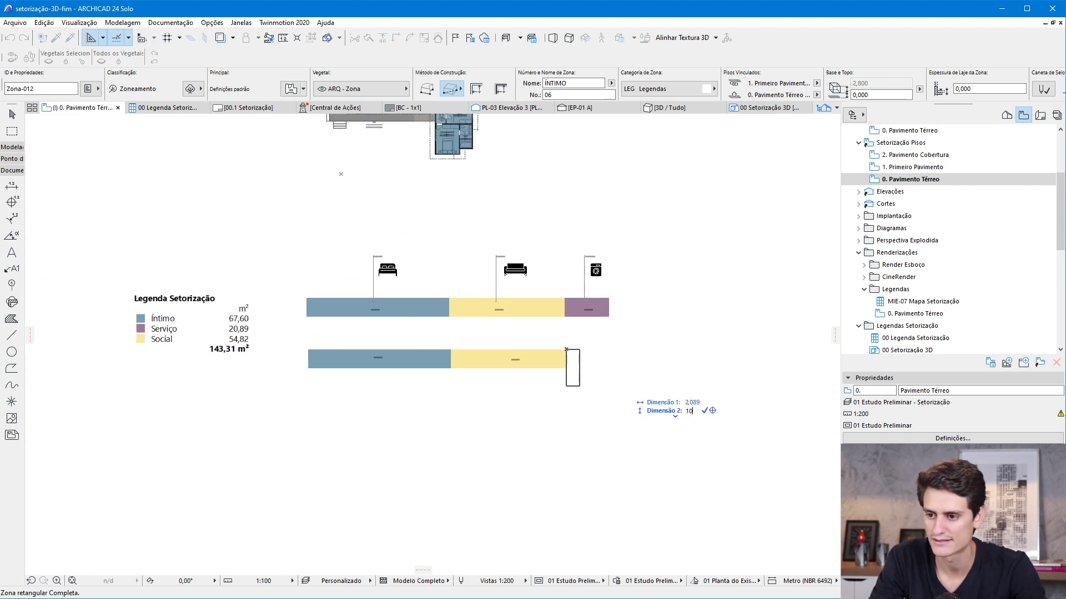
pyautogui.press('Return')
pyautogui.scroll(4, 605, 399)
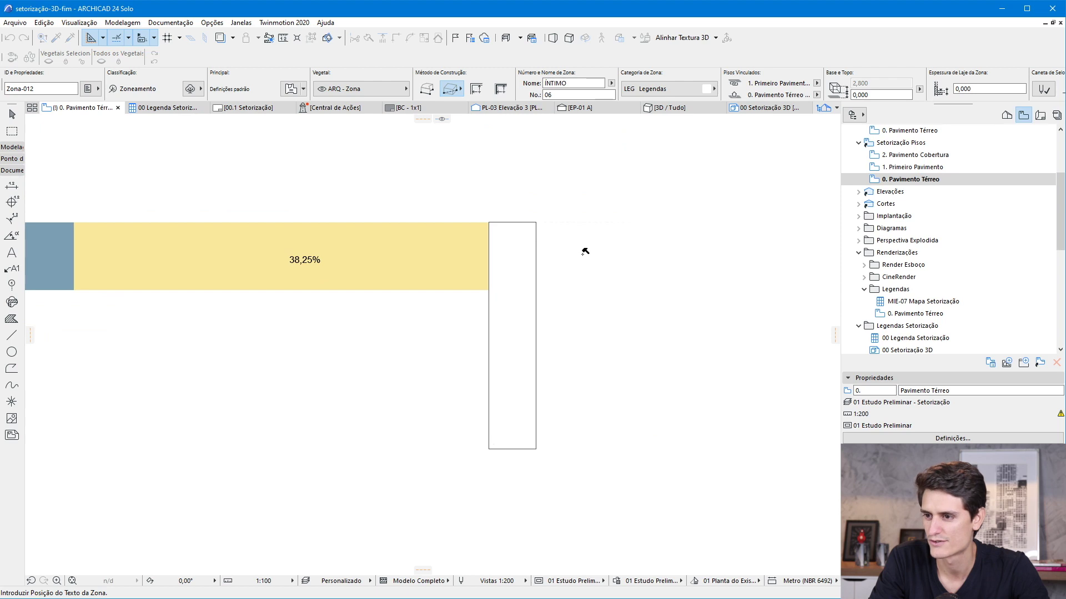
pyautogui.click(597, 251)
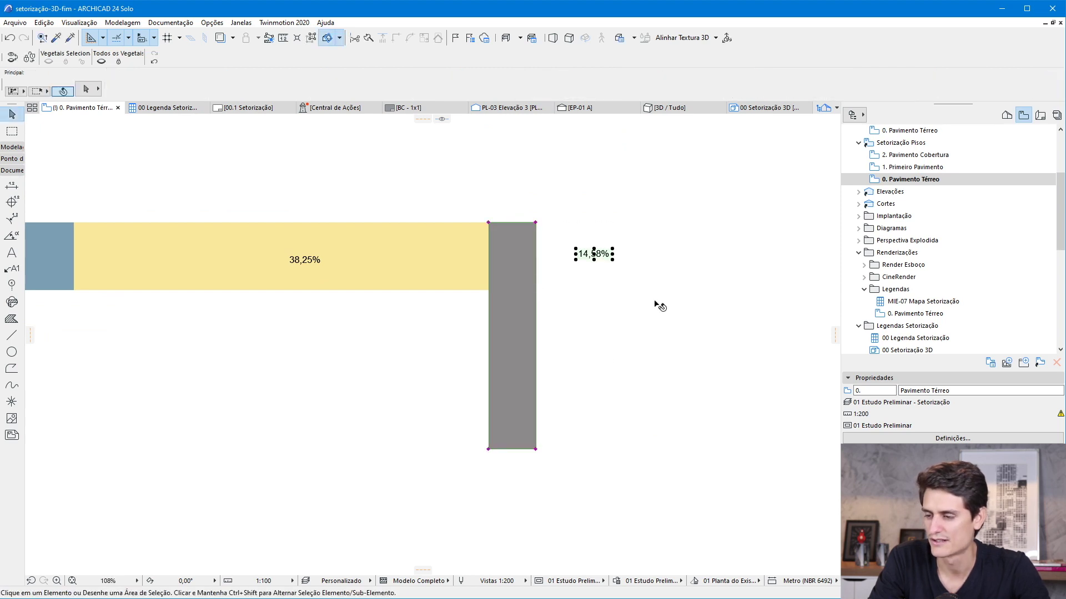
# Step: Stretch the service zone's edge into a strip matching the bar height
pyautogui.click(491, 451)
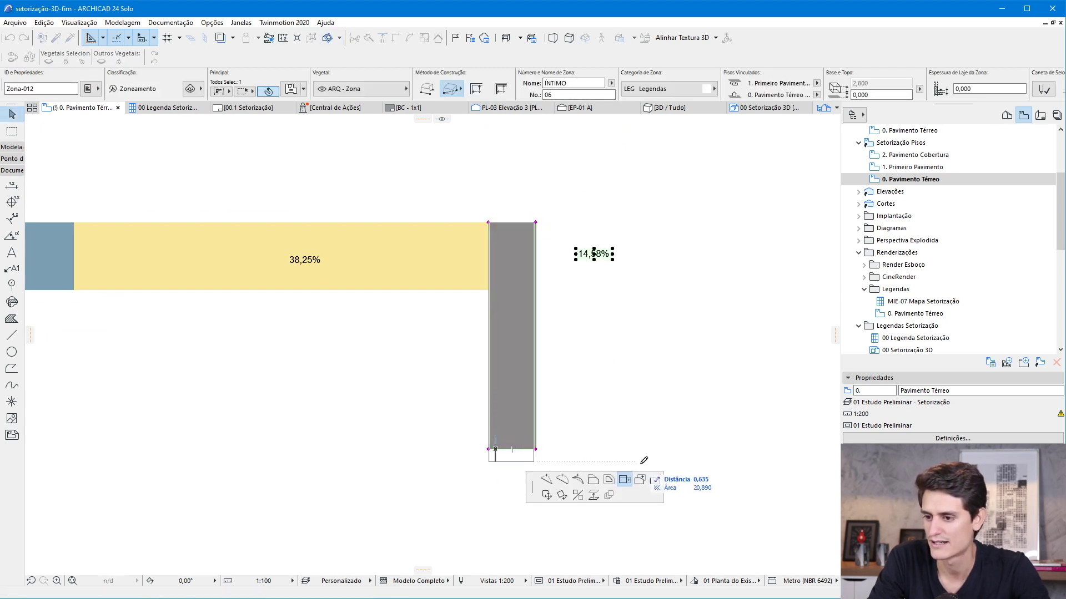
pyautogui.click(490, 288)
pyautogui.scroll(4, 577, 238)
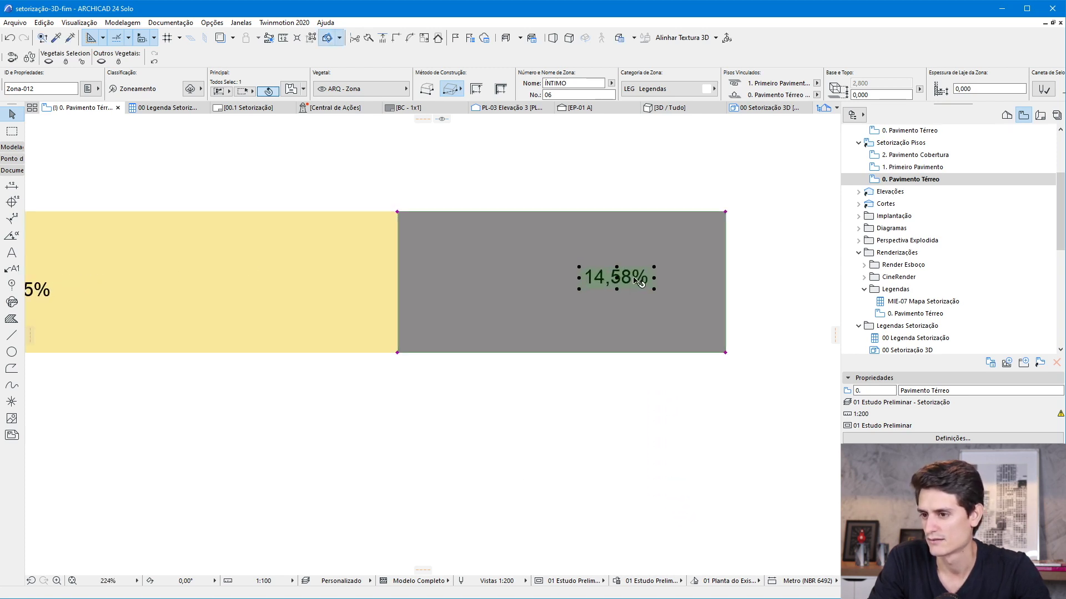
pyautogui.click(616, 277)
pyautogui.scroll(-6, 618, 281)
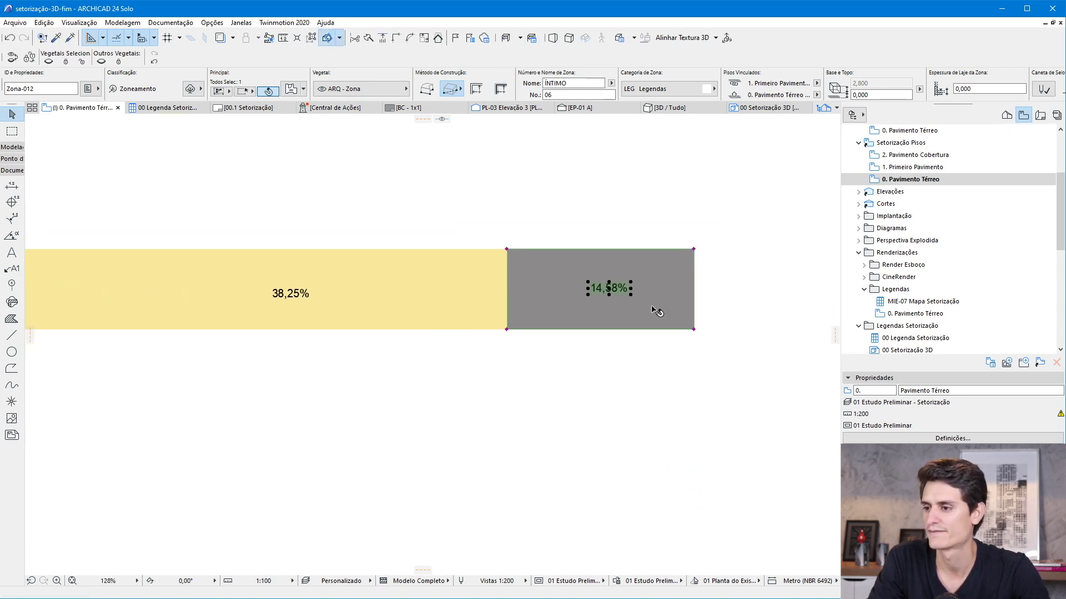
pyautogui.scroll(1, 409, 333)
pyautogui.press('Escape')
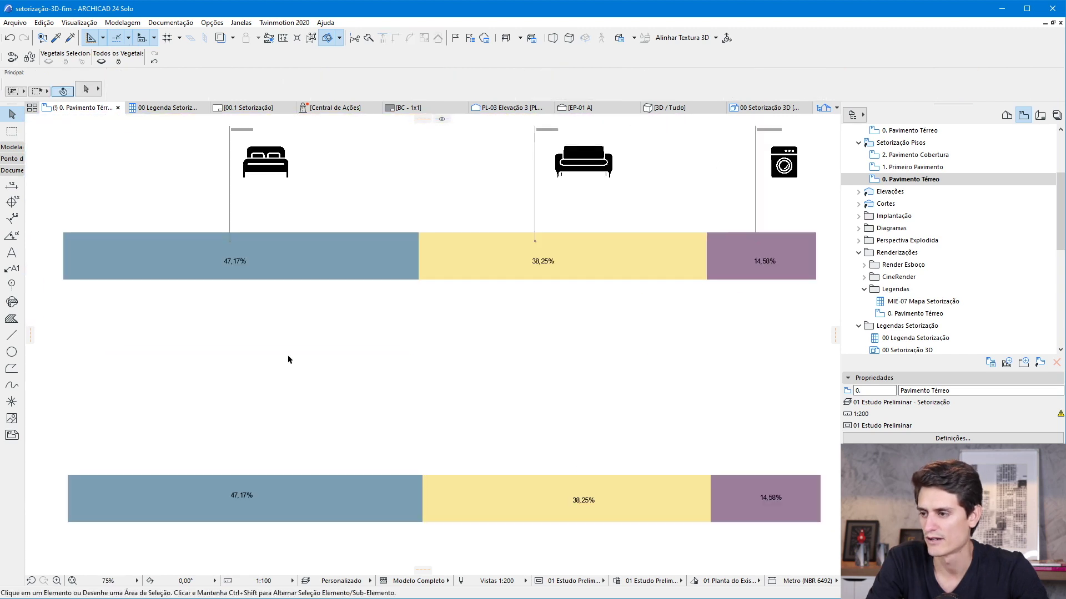
# Step: Copy the bed, sofa and washing-machine icons with leaders above the lower bar
pyautogui.moveTo(444, 235); pyautogui.dragTo(401, 330, button='middle')
pyautogui.moveTo(800, 179); pyautogui.dragTo(167, 288)
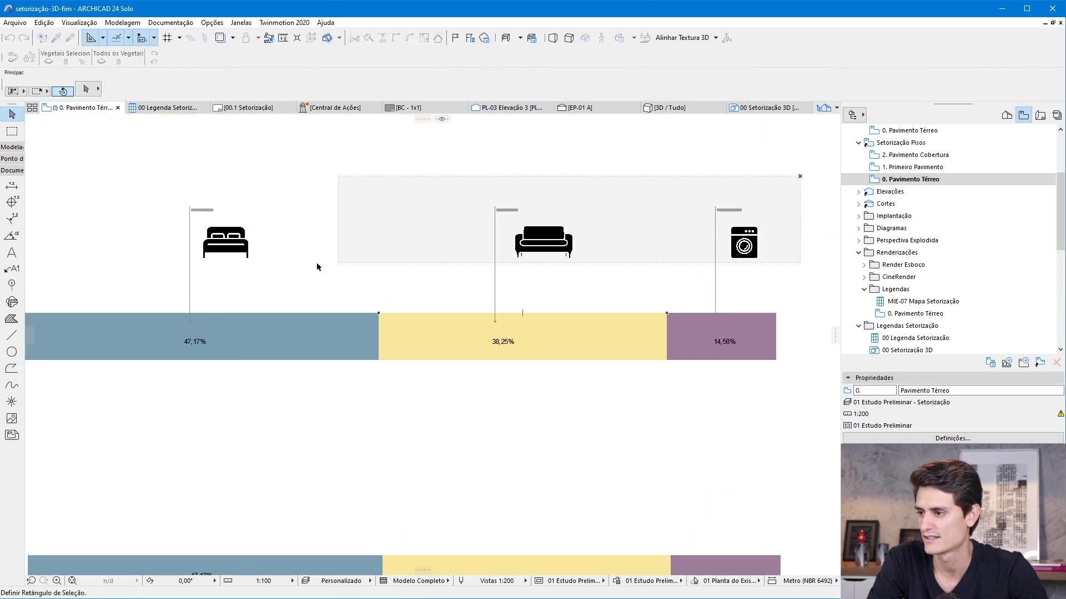
pyautogui.hotkey('ctrl', 'd')
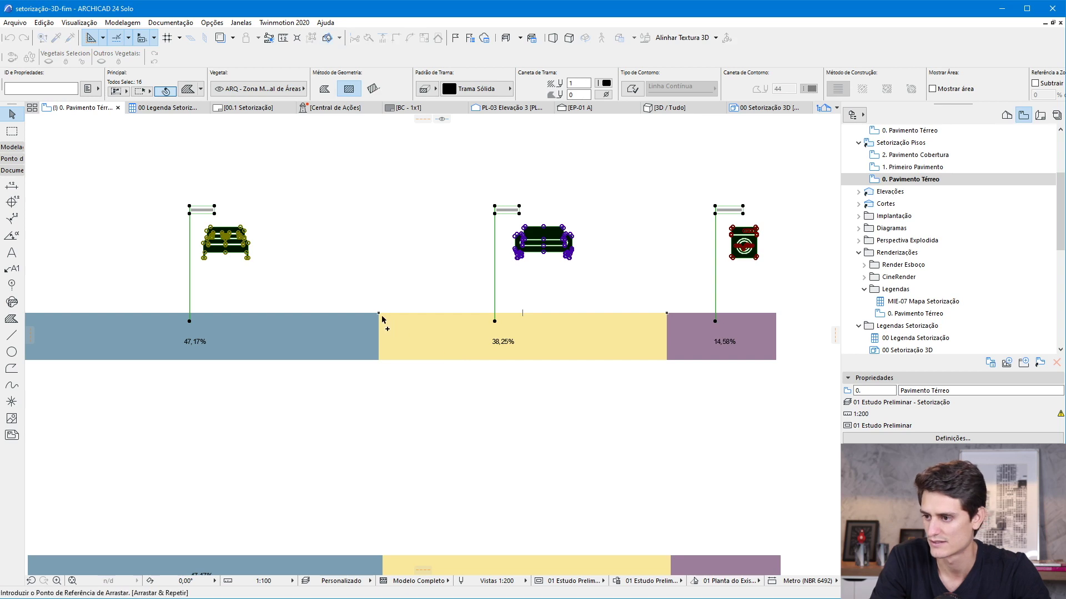
pyautogui.click(378, 313)
pyautogui.moveTo(393, 413); pyautogui.dragTo(393, 278, button='middle')
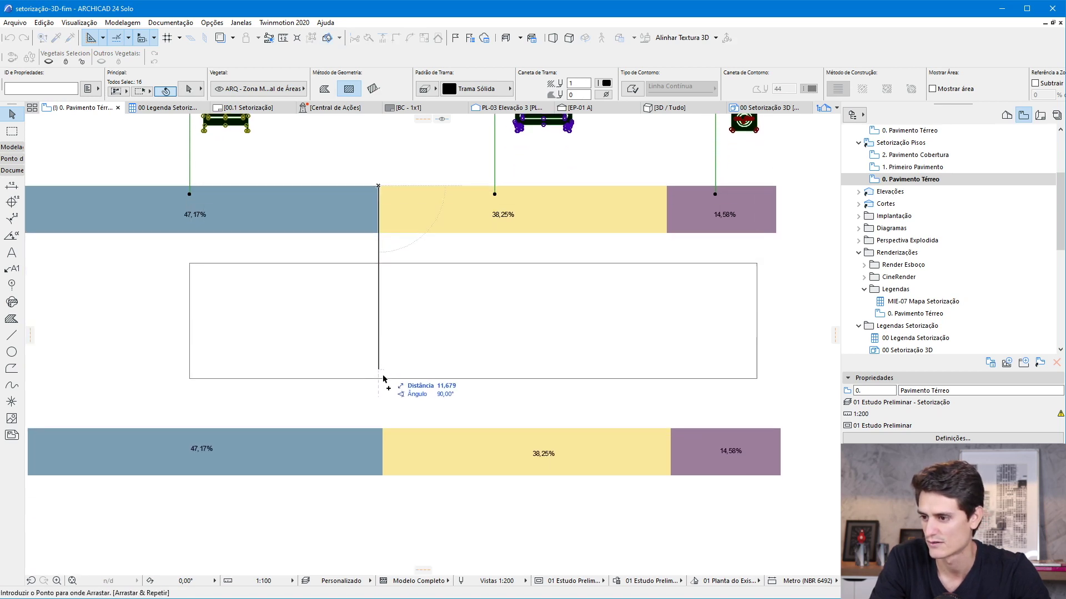
pyautogui.click(382, 431)
# Step: Marquee-select the whole lower bar group with its icons
pyautogui.scroll(2, 318, 197)
pyautogui.scroll(-3, 376, 357)
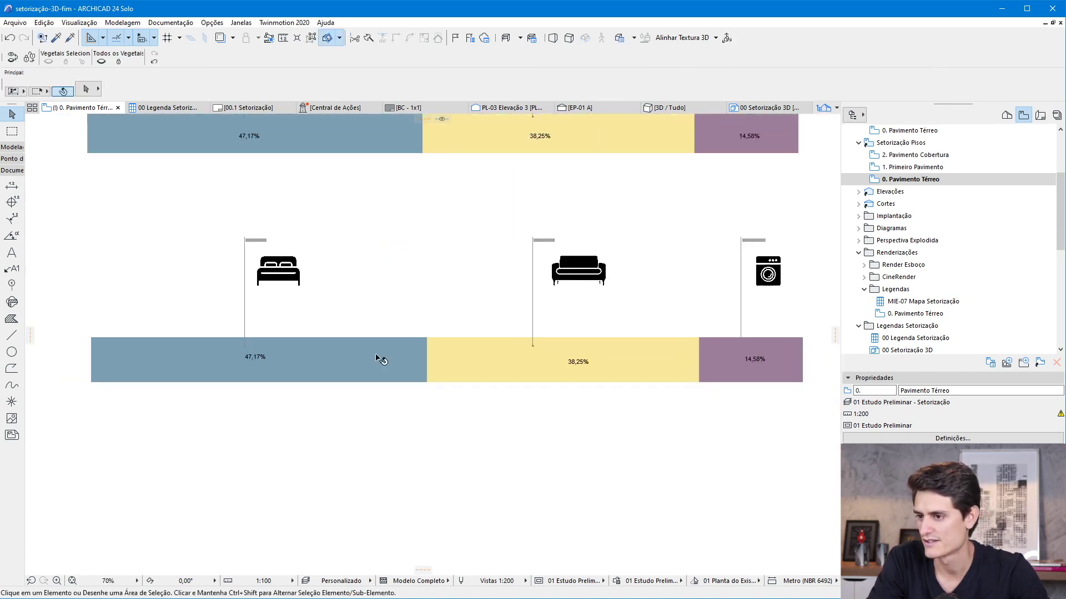
pyautogui.scroll(-2, 413, 269)
pyautogui.scroll(1, 416, 271)
pyautogui.moveTo(376, 272); pyautogui.dragTo(397, 381, button='middle')
pyautogui.scroll(-2, 397, 380)
pyautogui.moveTo(223, 366); pyautogui.dragTo(638, 506)
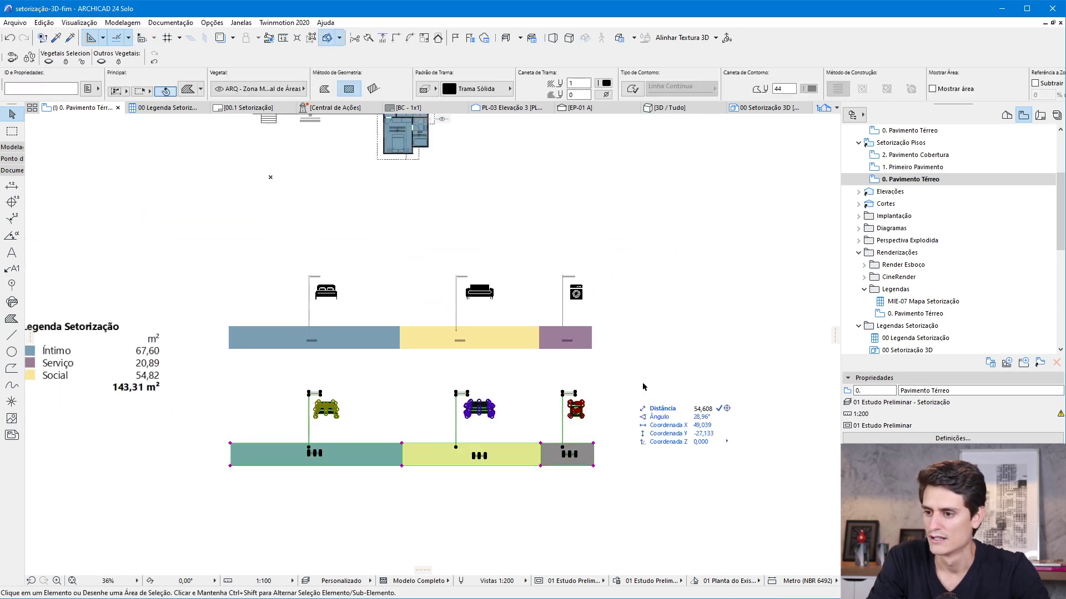
# Step: Deselect, recenter the drawings and review the layer combinations list without changes
pyautogui.click(642, 439)
pyautogui.scroll(-2, 479, 358)
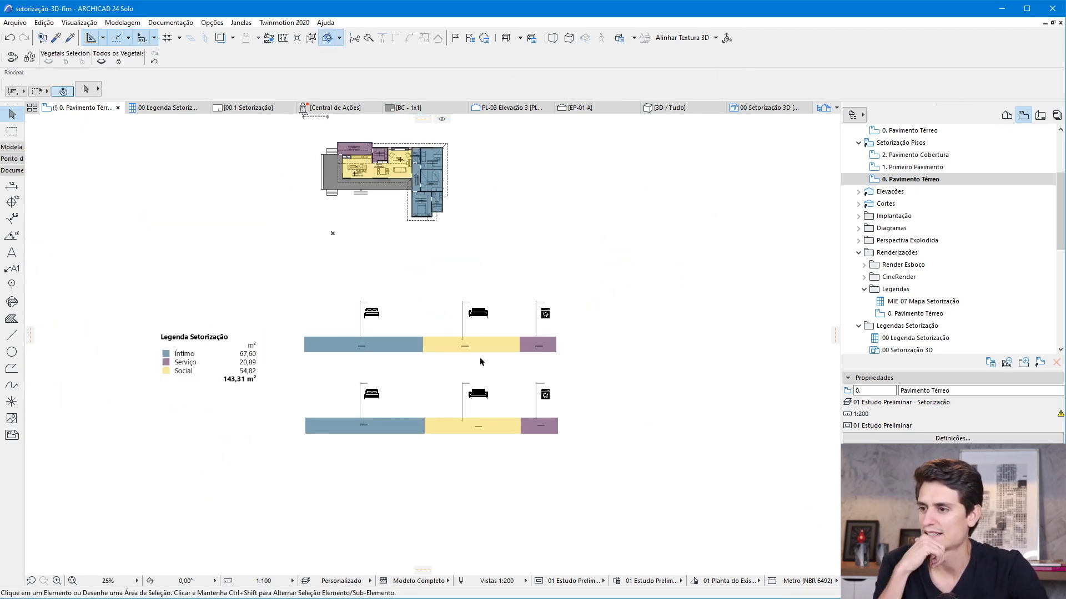
pyautogui.scroll(2, 469, 225)
pyautogui.moveTo(293, 314); pyautogui.dragTo(312, 302, button='middle')
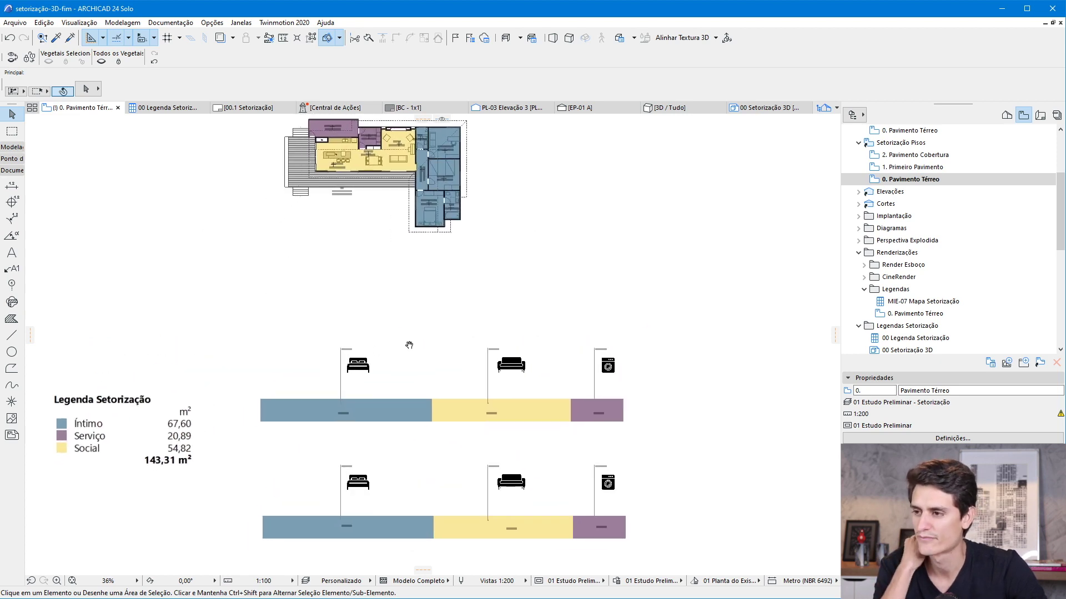
pyautogui.click(359, 586)
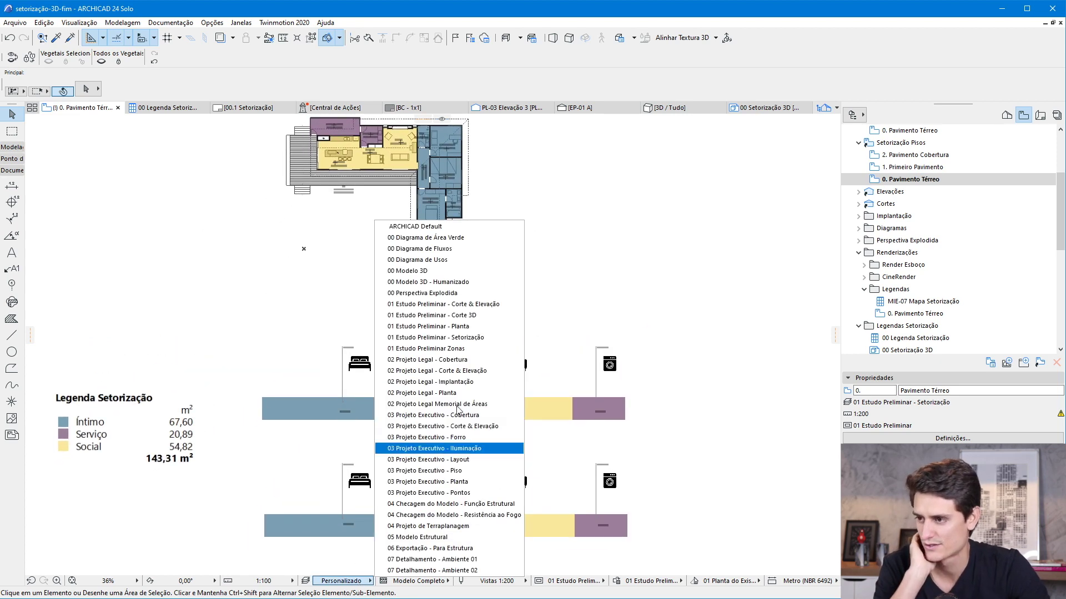
pyautogui.click(439, 192)
# Step: Zoom to the lower bar chart and select its blue zone
pyautogui.scroll(1, 417, 518)
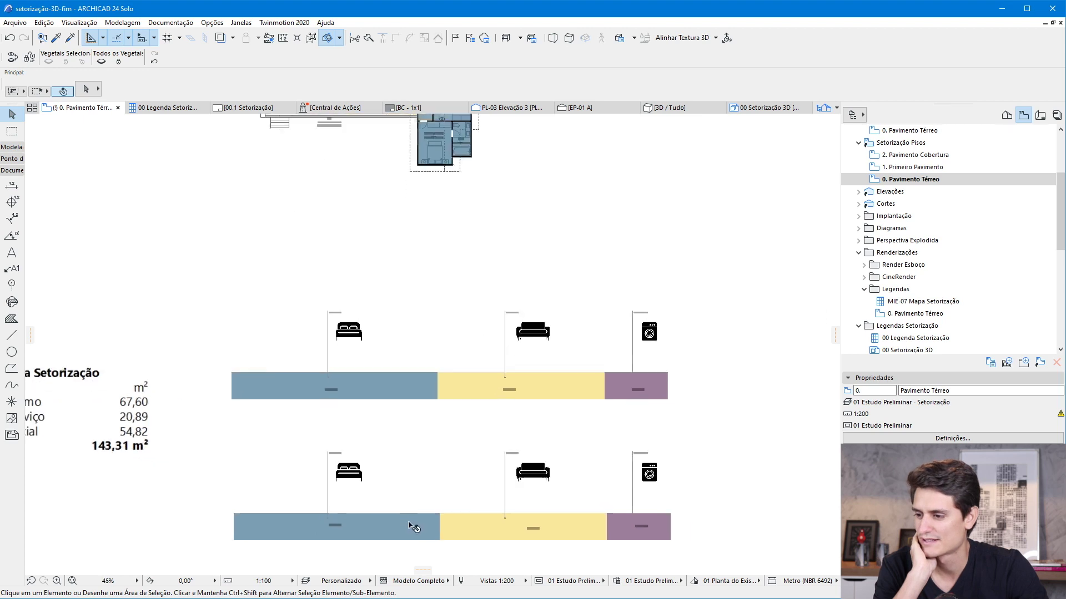
pyautogui.scroll(1, 392, 340)
pyautogui.scroll(-1, 316, 431)
pyautogui.scroll(-2, 379, 262)
pyautogui.scroll(2, 338, 244)
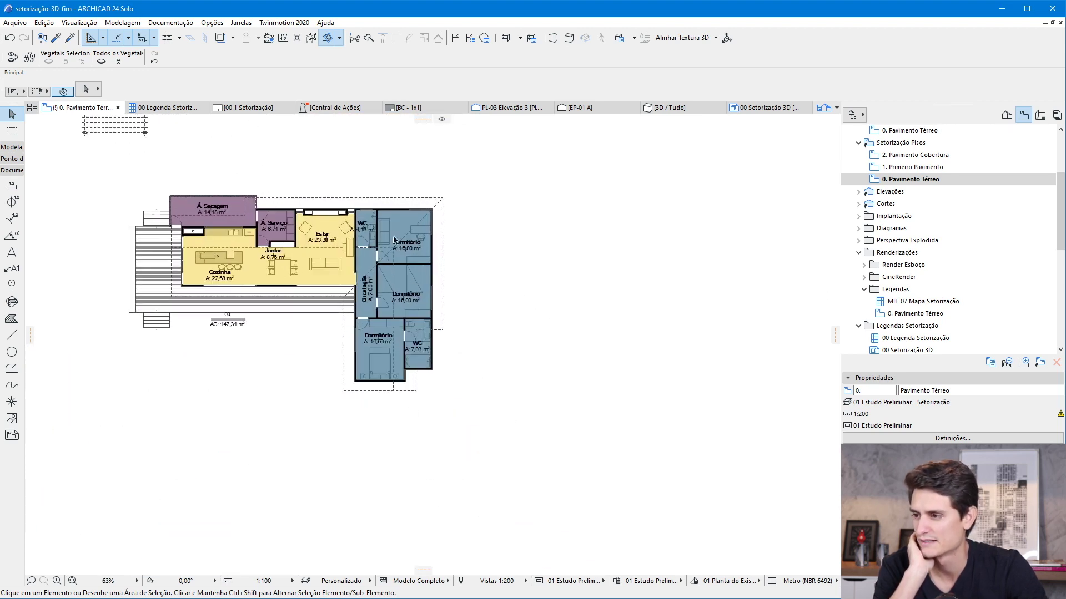
pyautogui.scroll(-3, 343, 224)
pyautogui.scroll(1, 317, 405)
pyautogui.scroll(2, 363, 328)
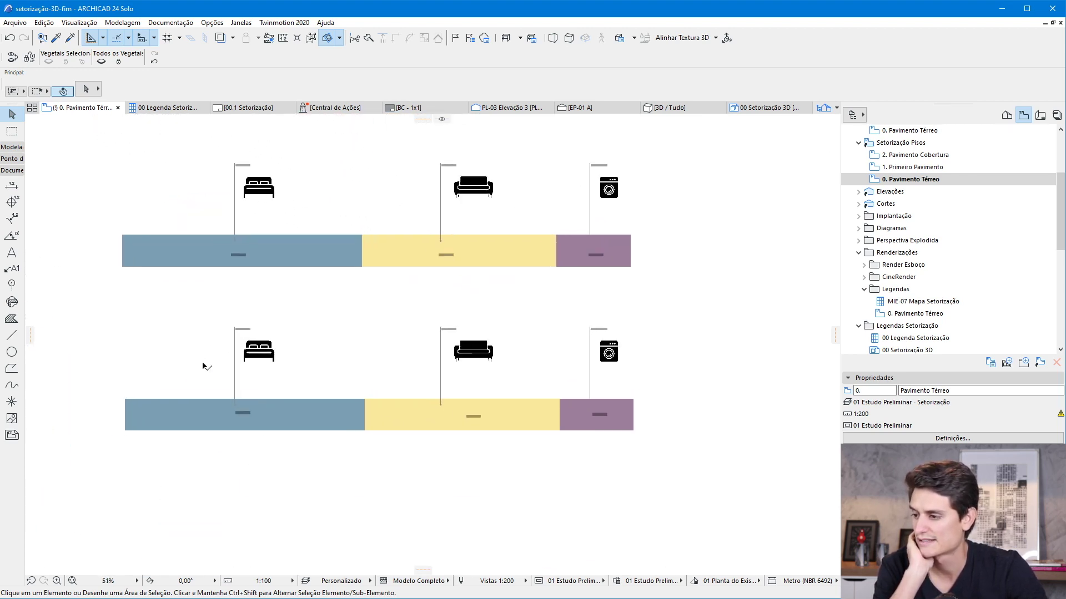
pyautogui.click(325, 430)
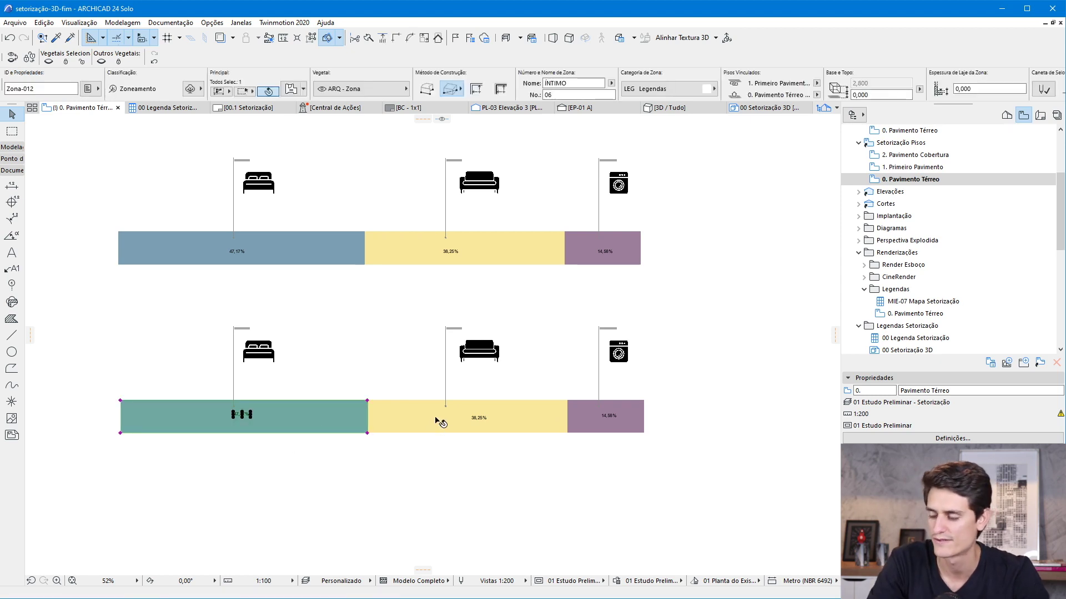
# Step: Add the yellow zone, review the zones' layer, then open 0. Pavimento Térreo
pyautogui.keyDown('shift'); pyautogui.click(438, 425); pyautogui.keyUp('shift')
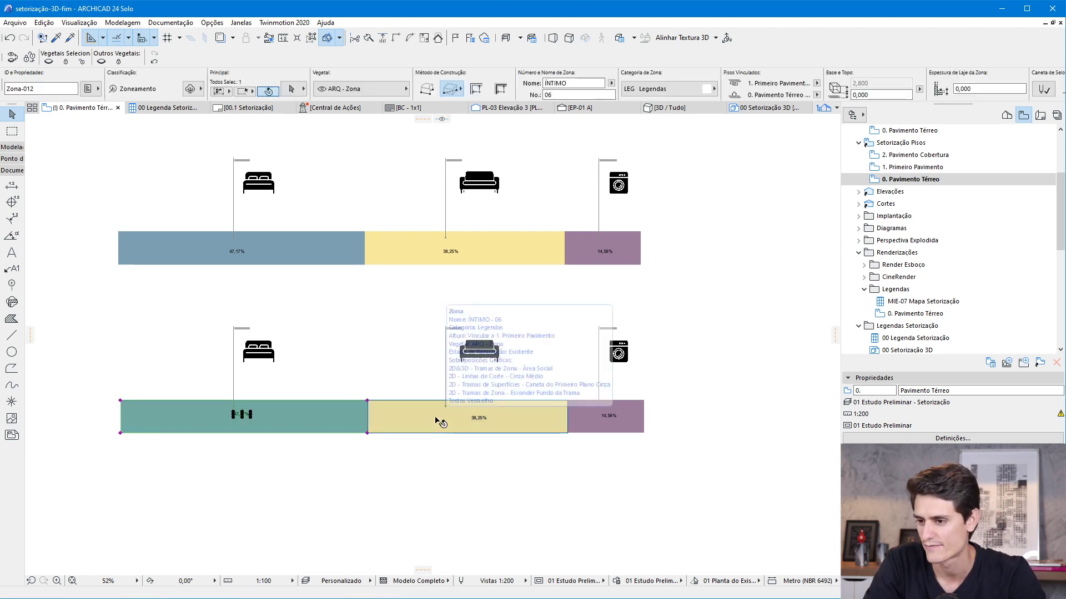
pyautogui.click(370, 90)
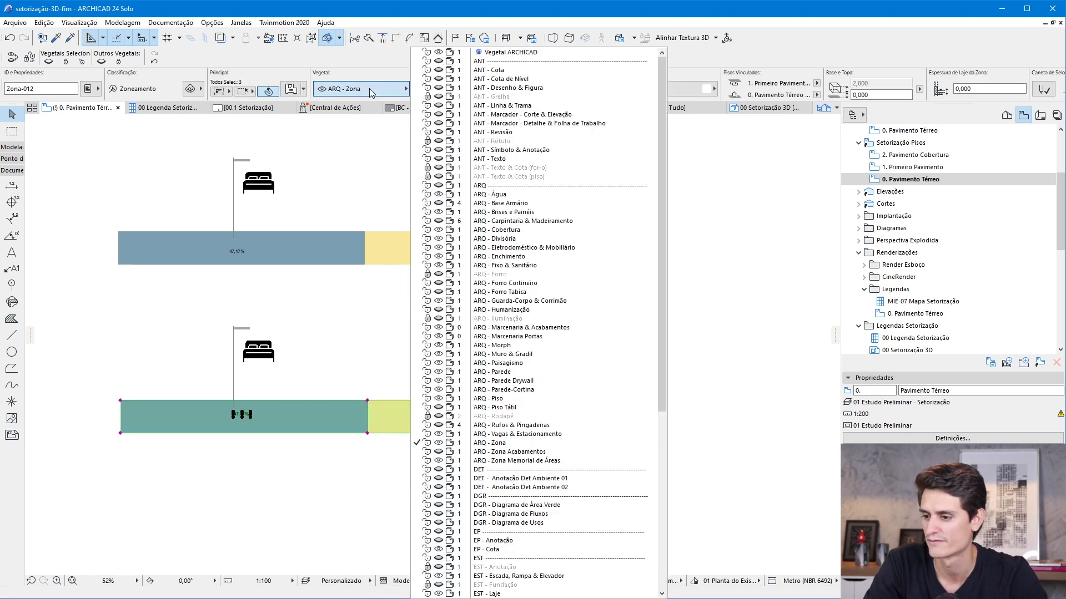
pyautogui.click(562, 466)
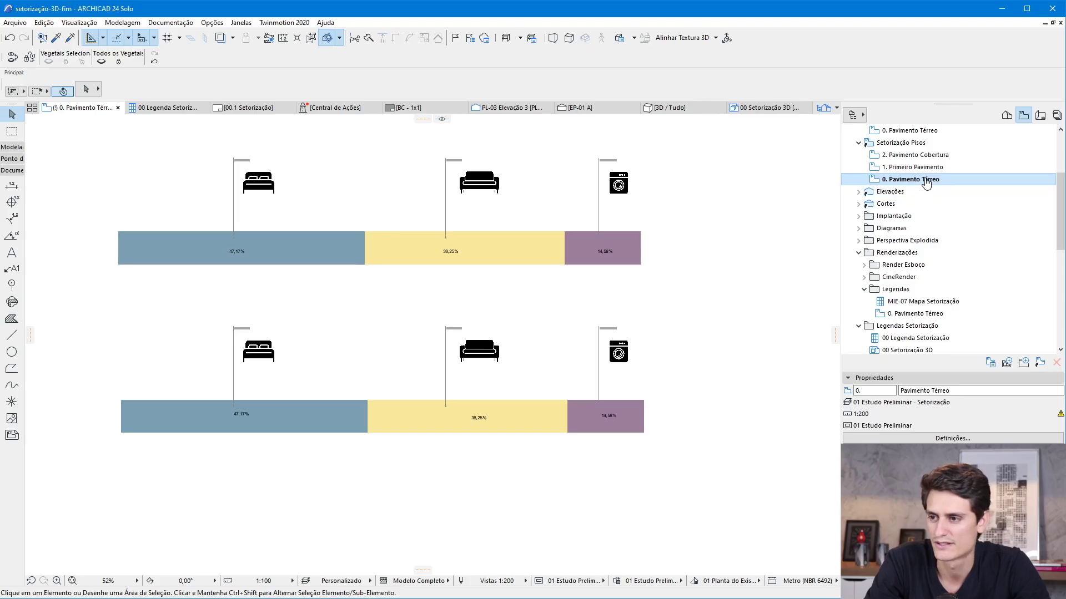
pyautogui.doubleClick(925, 179)
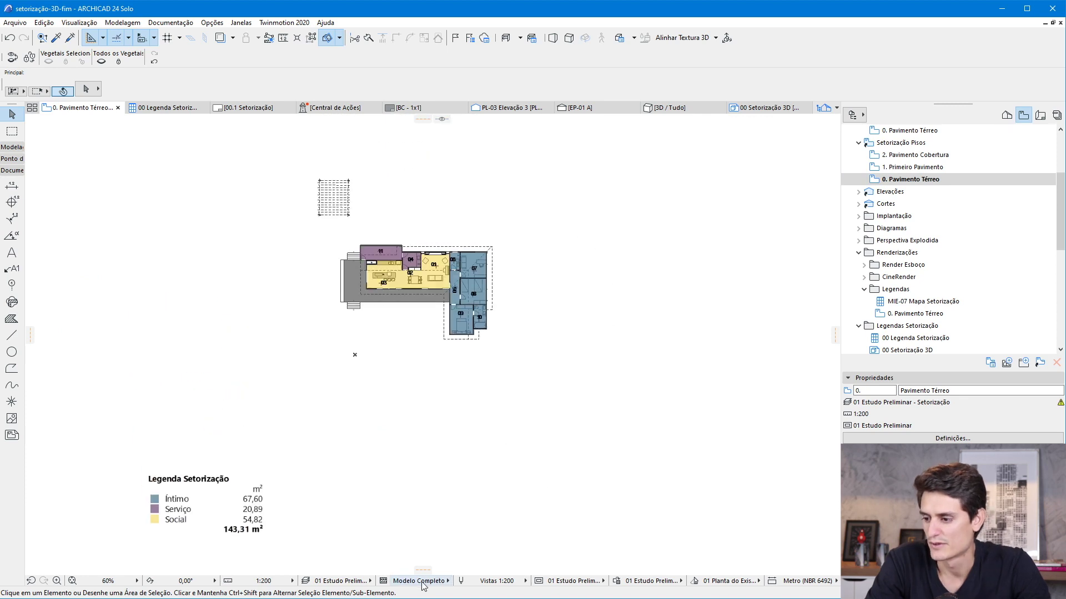
# Step: Apply the 01 Estudo Preliminar Zonas layer combination and bring the zone bar charts into view
pyautogui.click(340, 580)
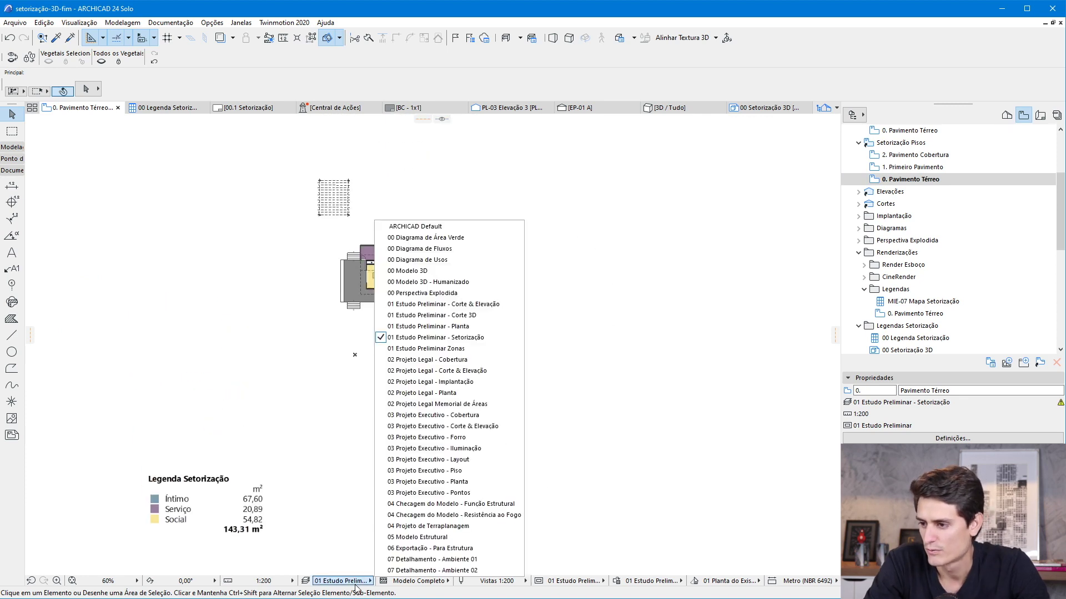
pyautogui.click(455, 353)
pyautogui.moveTo(494, 441); pyautogui.dragTo(497, 266, button='middle')
pyautogui.scroll(3, 502, 360)
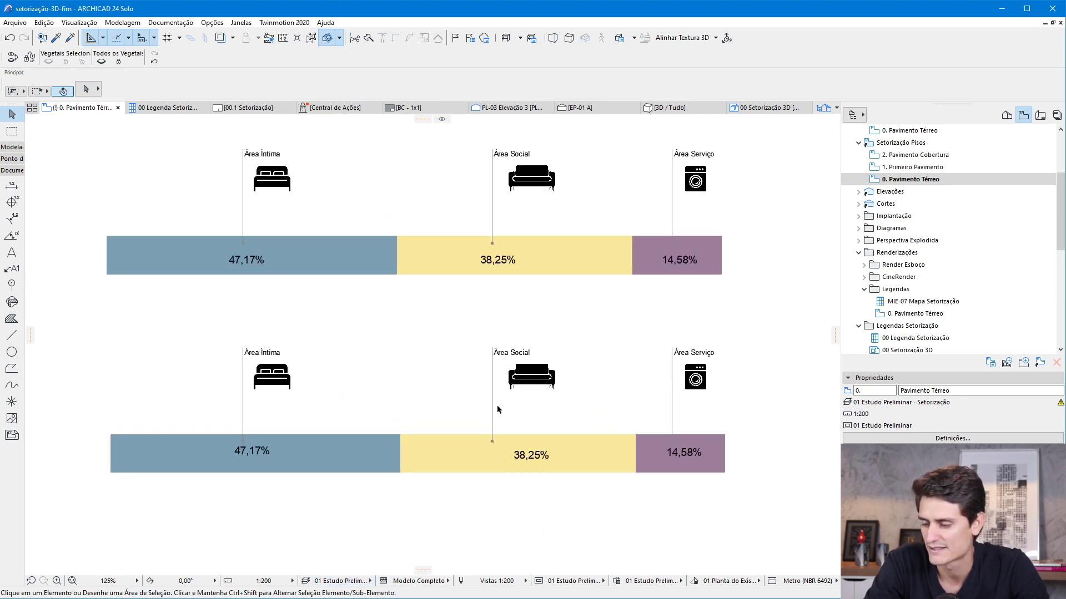
pyautogui.scroll(1, 494, 361)
pyautogui.moveTo(218, 414); pyautogui.dragTo(269, 389, button='middle')
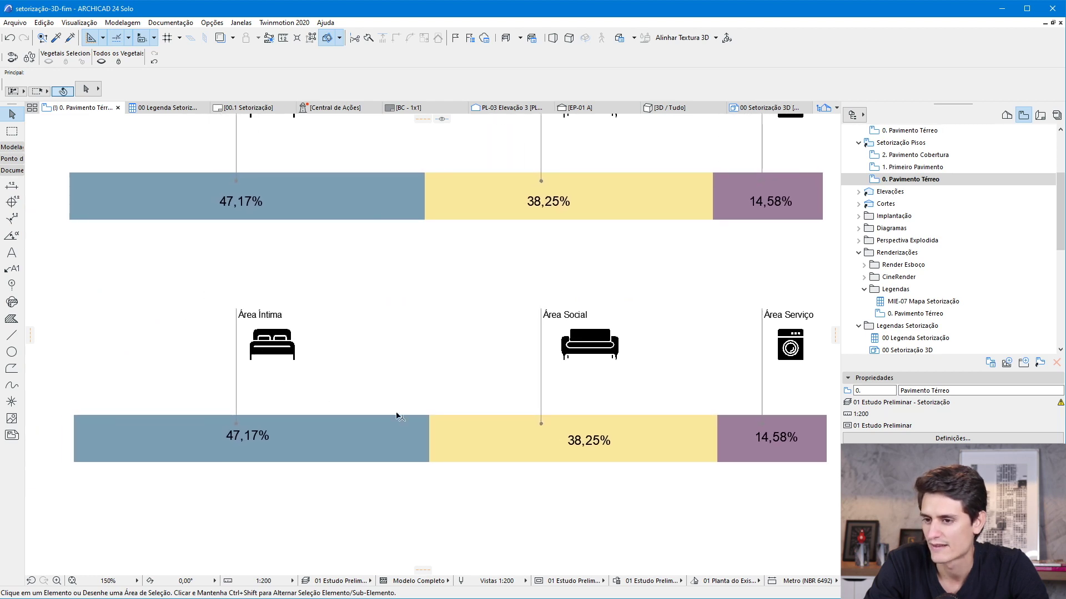
# Step: Select the Legendas folder in the Navigator and start saving the current view
pyautogui.scroll(-1, 237, 313)
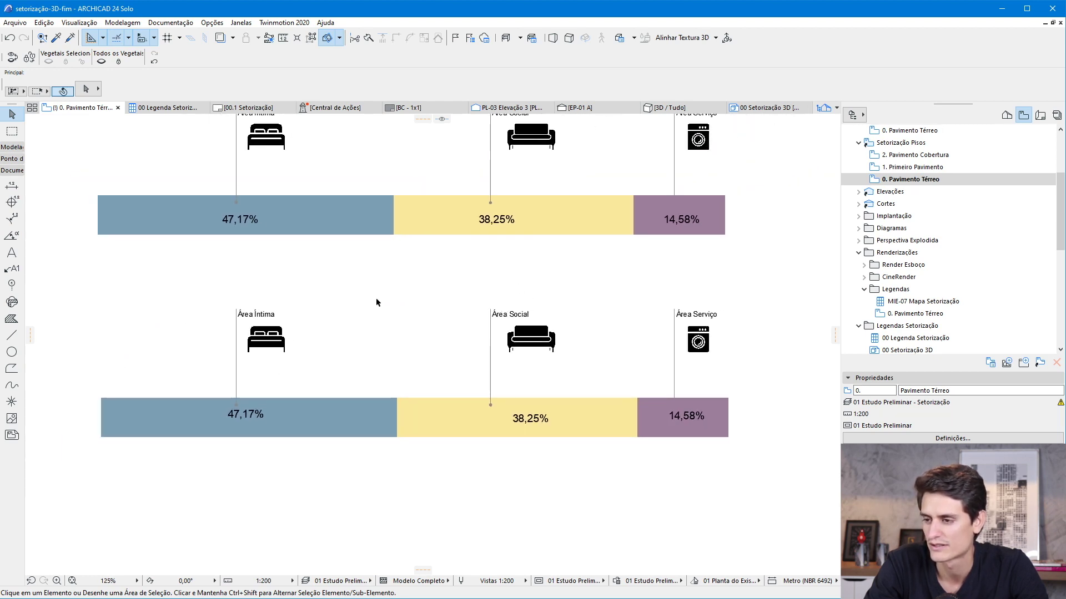
pyautogui.scroll(-2, 420, 356)
pyautogui.scroll(-1, 420, 356)
pyautogui.scroll(1, 358, 266)
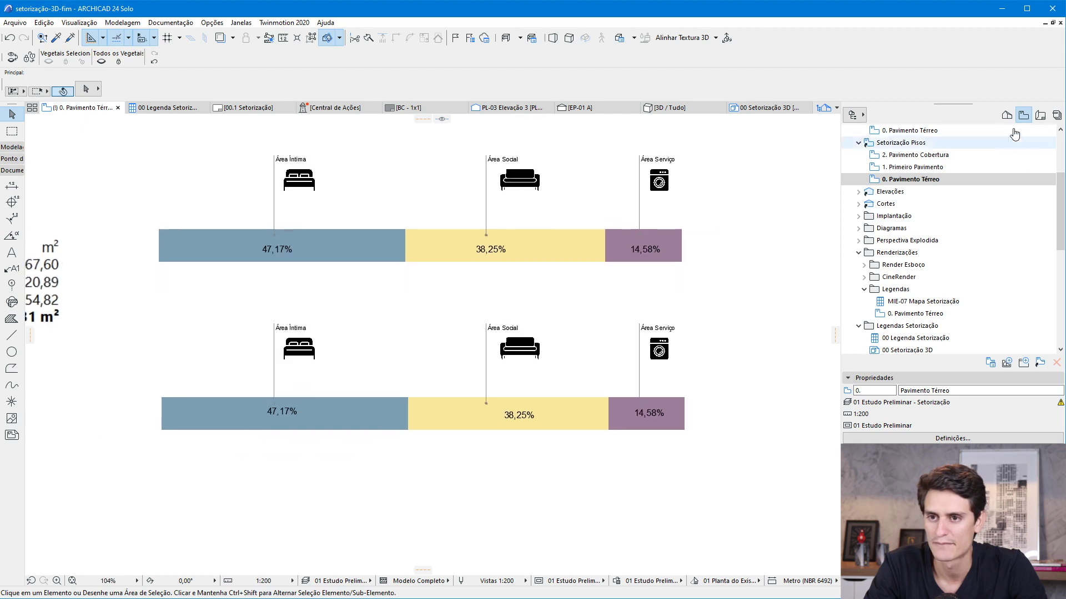
pyautogui.scroll(1, 941, 216)
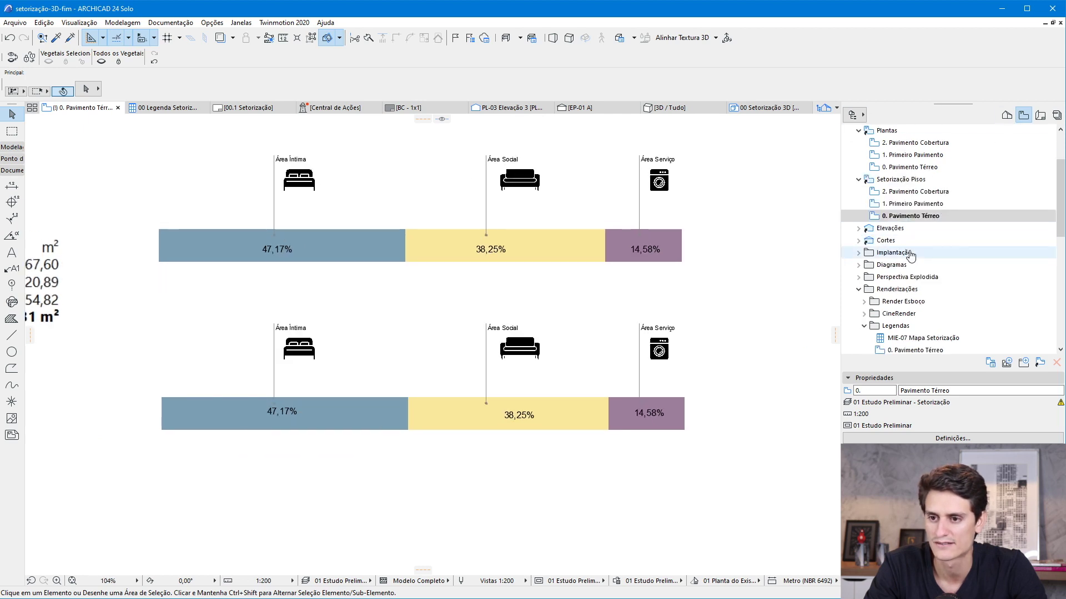
pyautogui.scroll(-2, 904, 250)
pyautogui.click(895, 252)
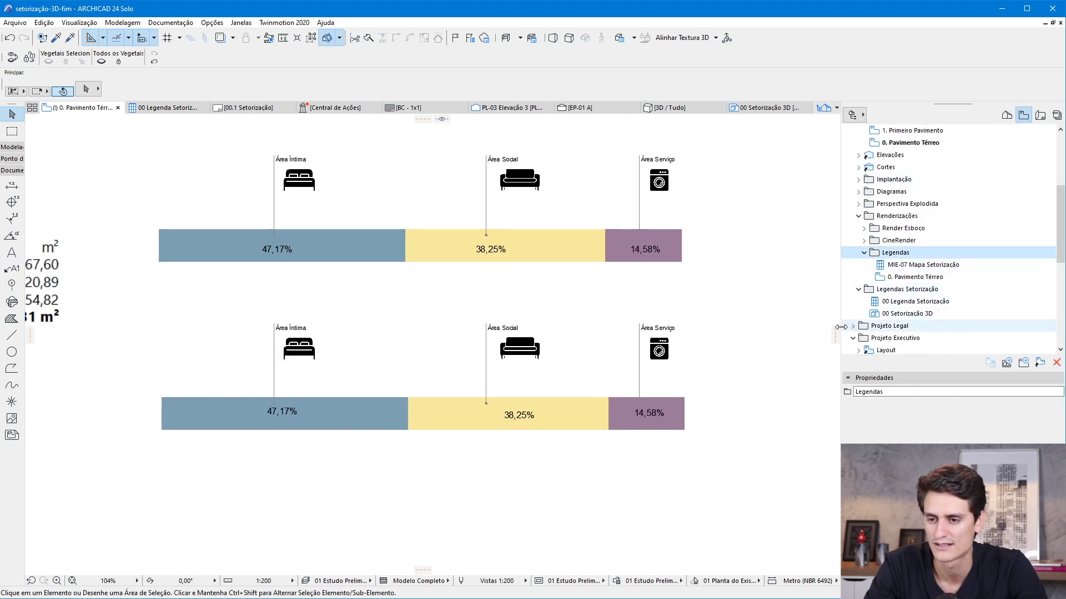
pyautogui.click(1007, 362)
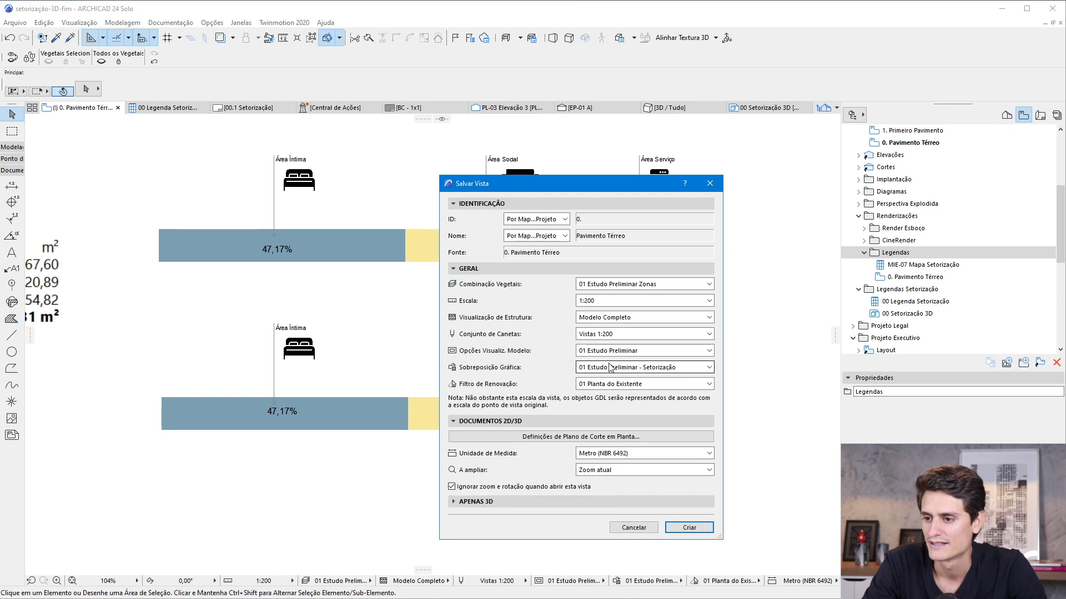
# Step: Create the new view in Salvar Vista, leaving Graphic Override unchanged
pyautogui.click(640, 369)
pyautogui.click(516, 379)
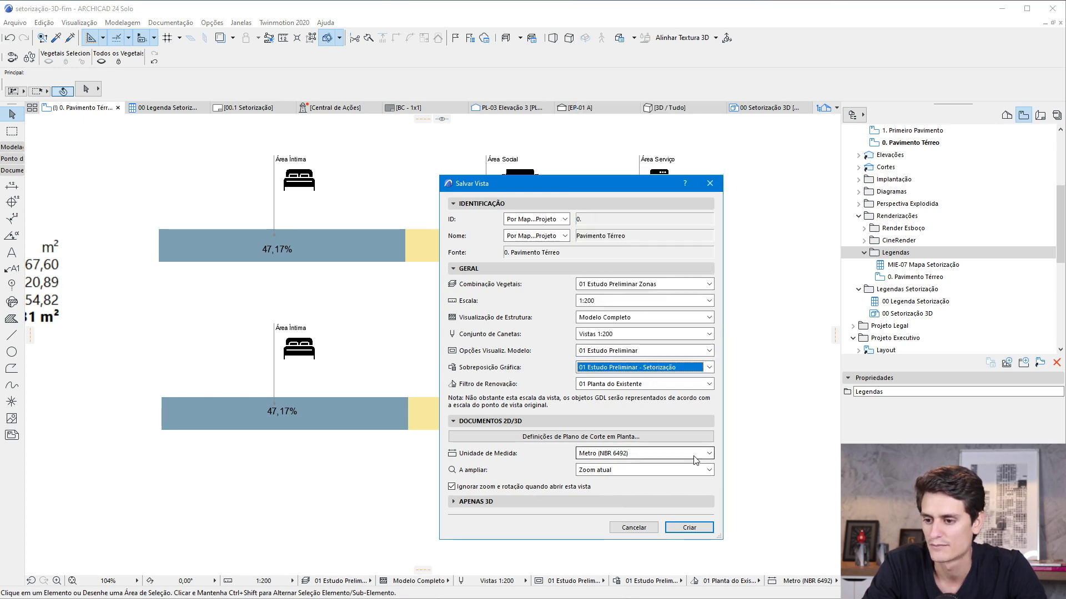
pyautogui.click(689, 528)
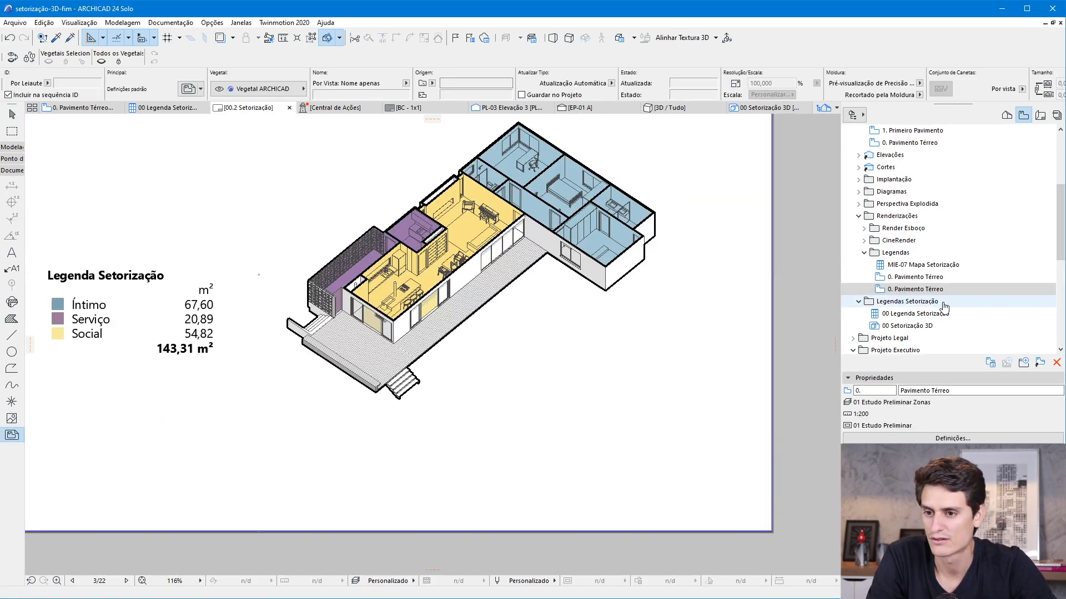
# Step: Place the saved bar chart view on 00.2 Setorização, crop it to one bar, move it to the page bottom
pyautogui.scroll(-1, 907, 322)
pyautogui.moveTo(913, 252); pyautogui.dragTo(488, 460)
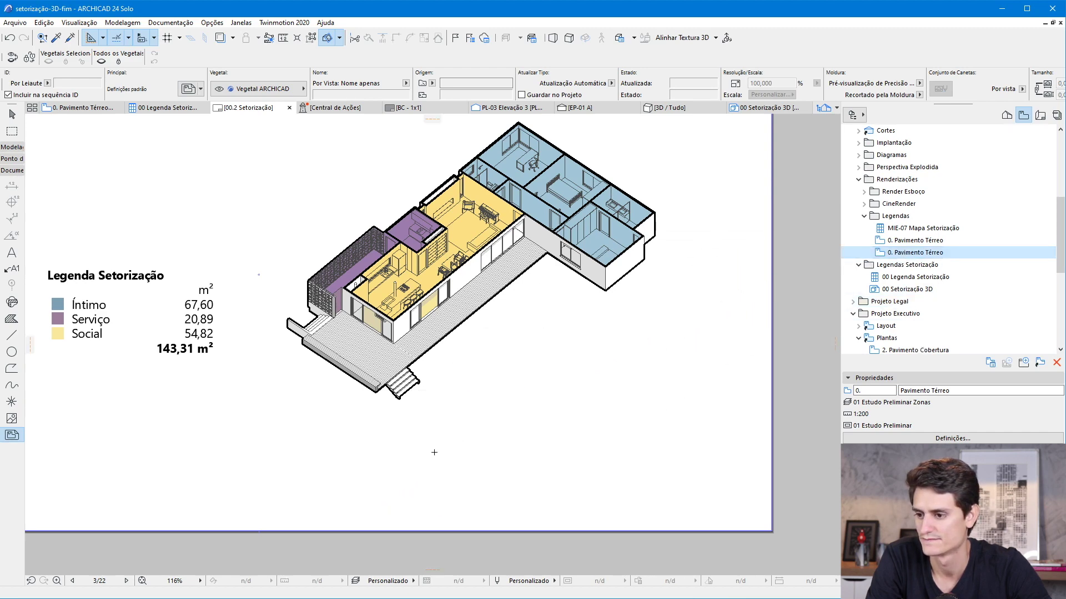
pyautogui.scroll(-2, 475, 304)
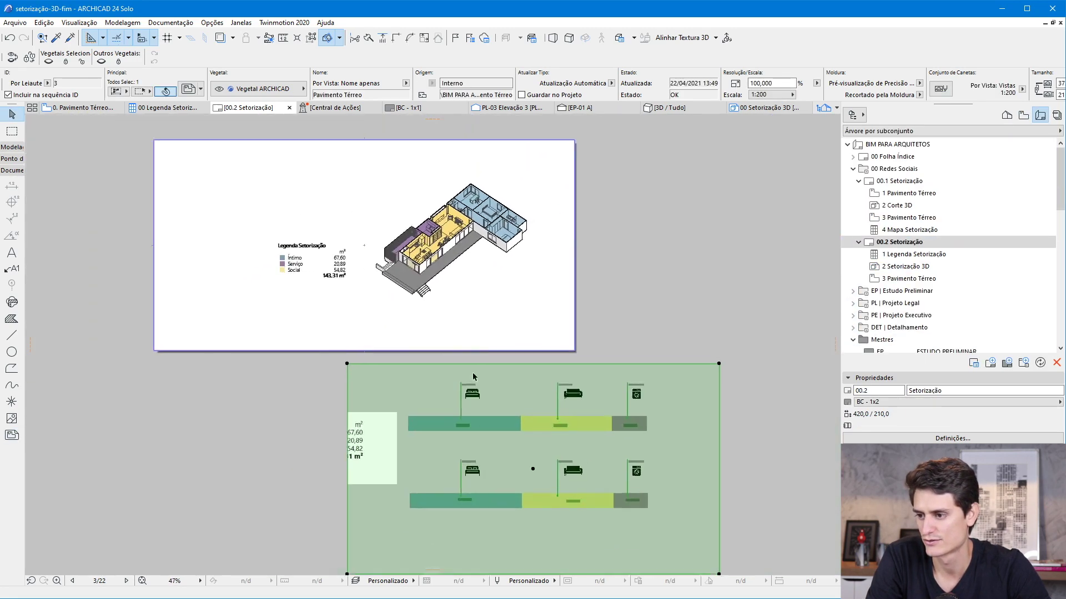
pyautogui.click(349, 365)
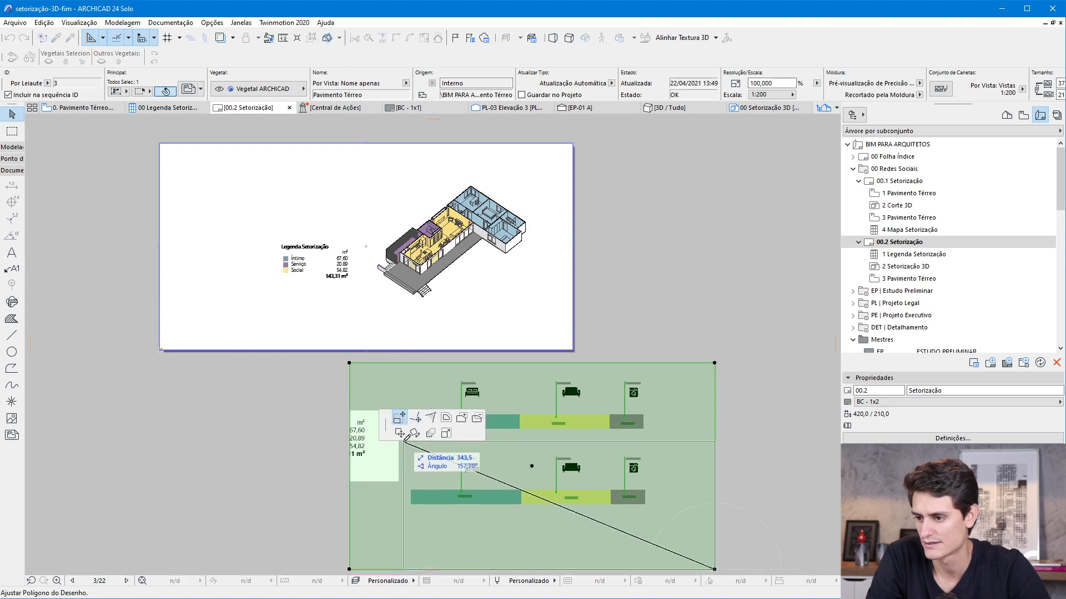
pyautogui.click(405, 441)
pyautogui.moveTo(714, 569); pyautogui.dragTo(573, 351)
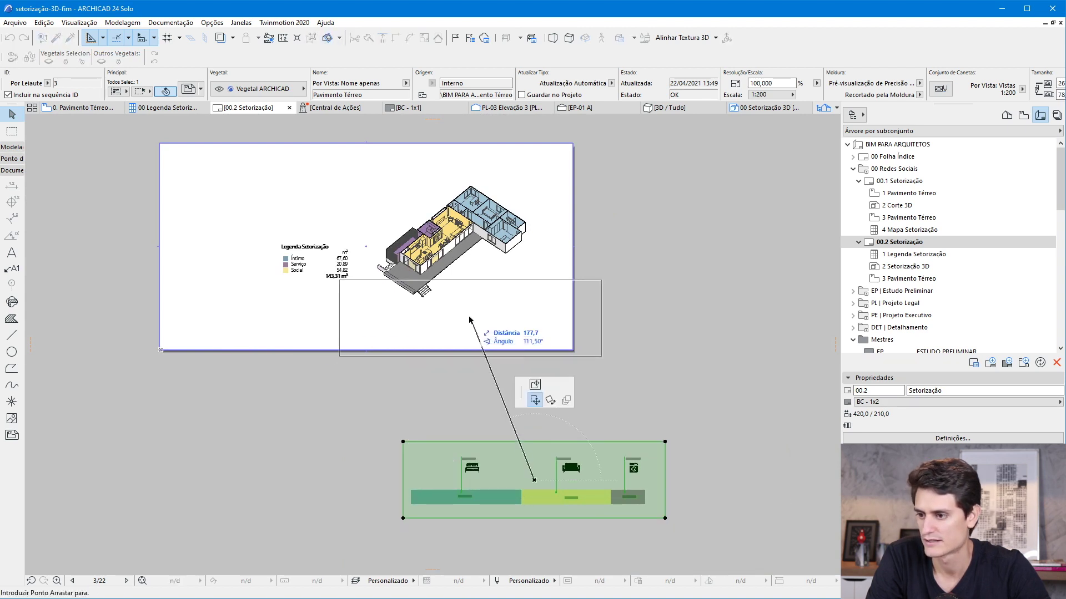
pyautogui.scroll(4, 509, 310)
pyautogui.click(645, 367)
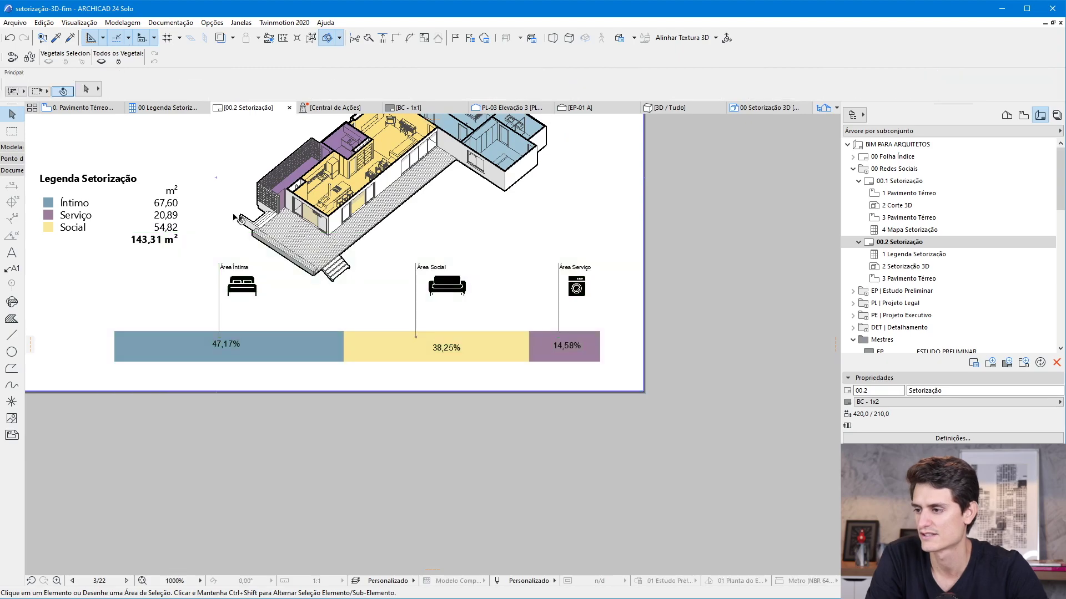